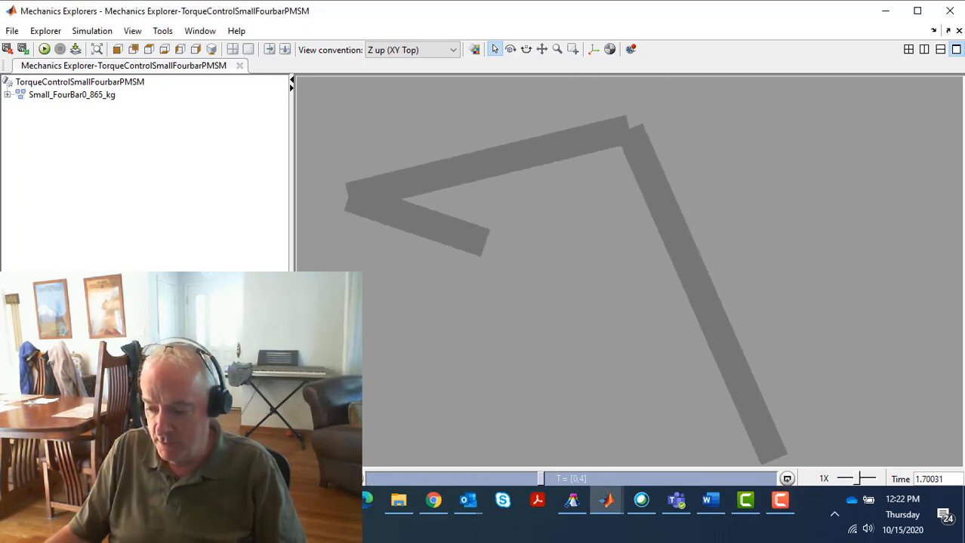
Minimize the four-bar animation window and switch to Chrome to view the MathWorks product page for SimWise 4D
{"action": "left_click", "coordinate": [884, 10]}
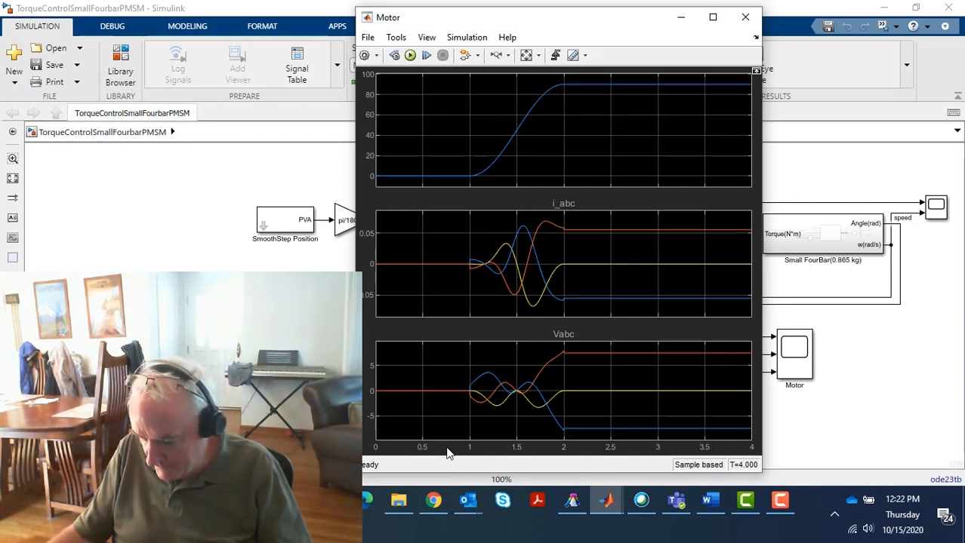
{"action": "mouse_move", "coordinate": [434, 513]}
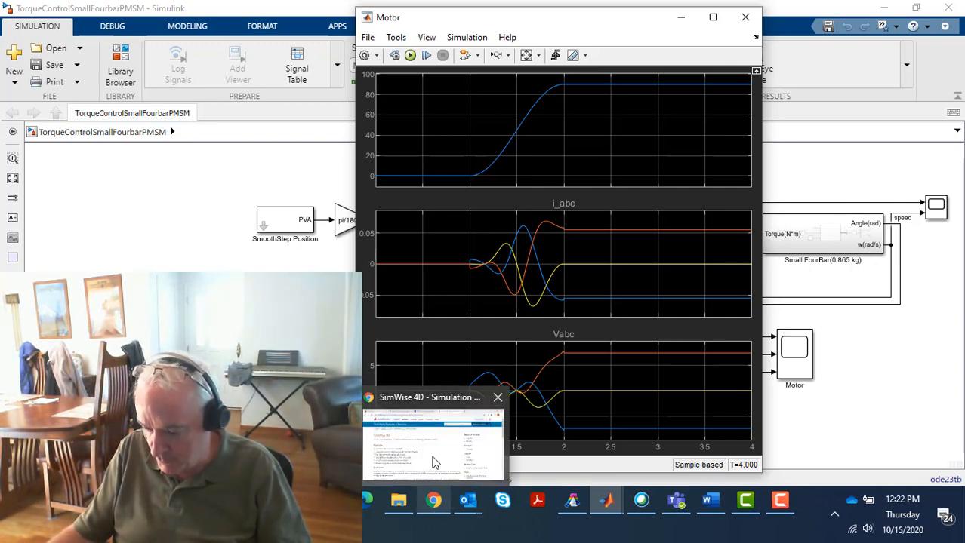
{"action": "left_click", "coordinate": [434, 462]}
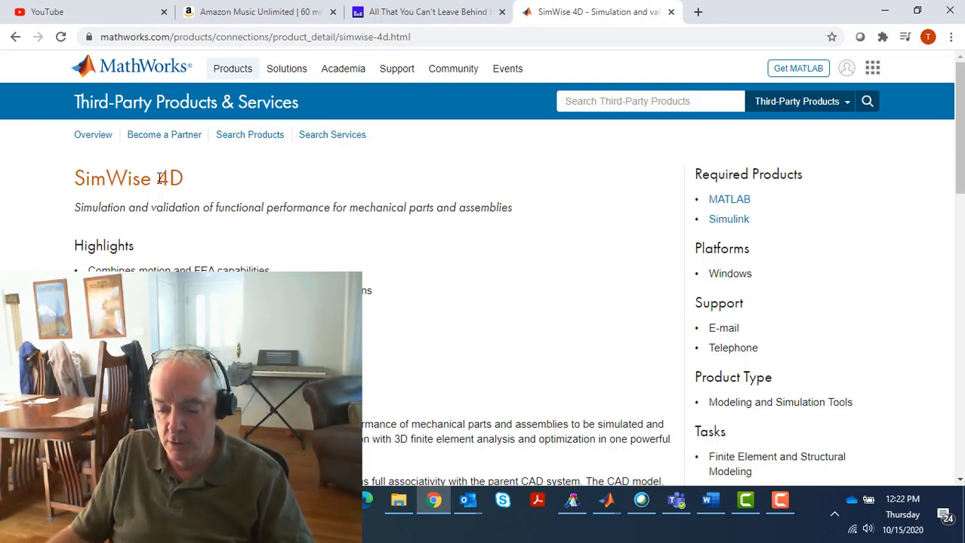
Switch to SimWise 4D, play the motion of the SmallFourBar mechanism, and reset it to the first frame
{"action": "left_click", "coordinate": [572, 501]}
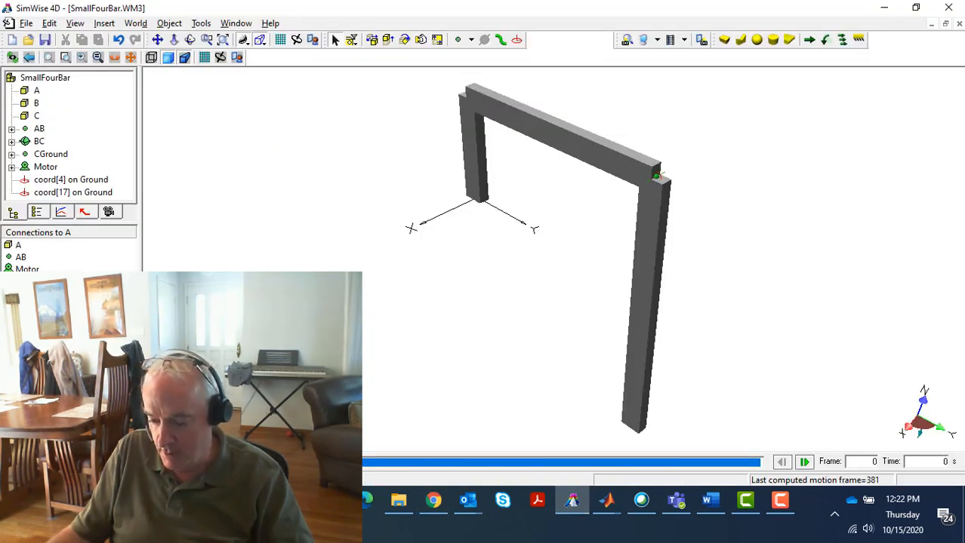
{"action": "key", "text": "ctrl+r"}
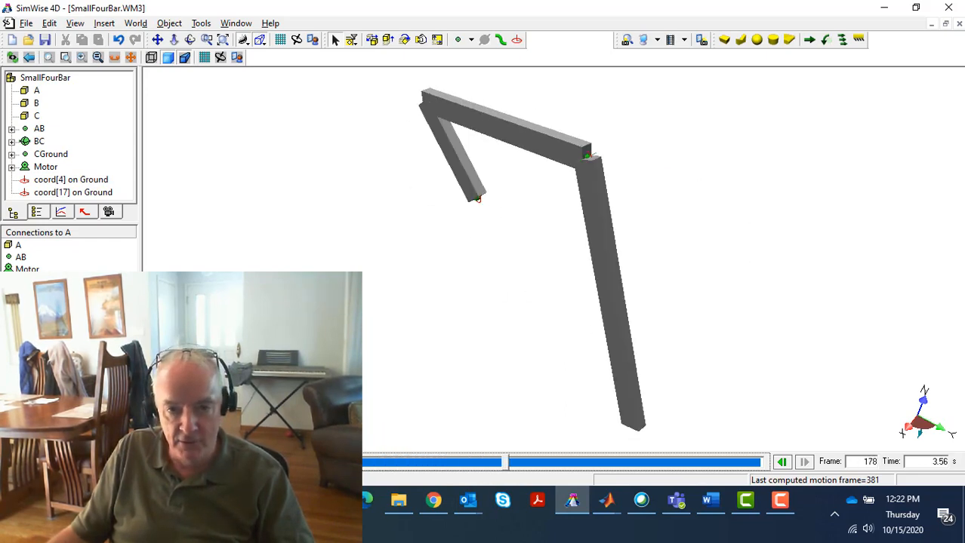
{"action": "key", "text": "ctrl+r"}
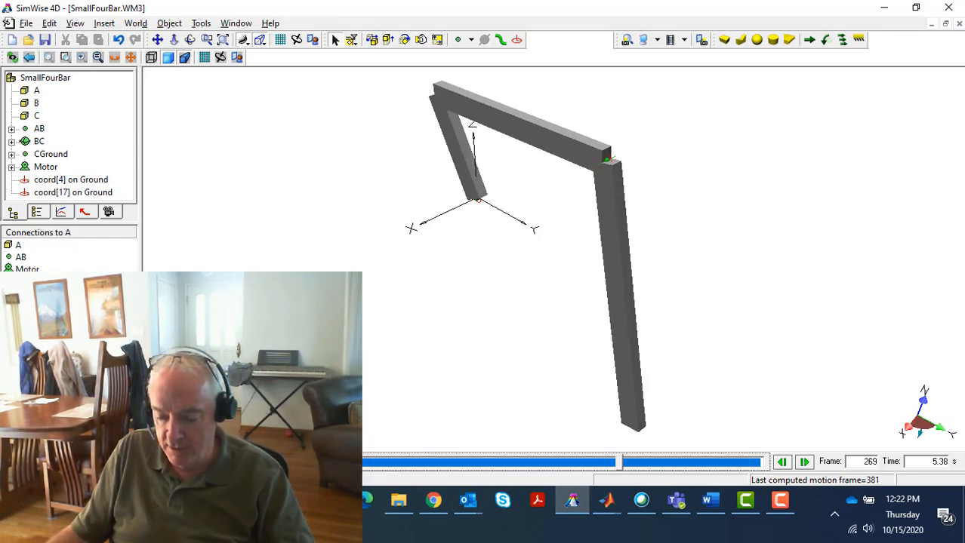
{"action": "key", "text": "ctrl+shift+r"}
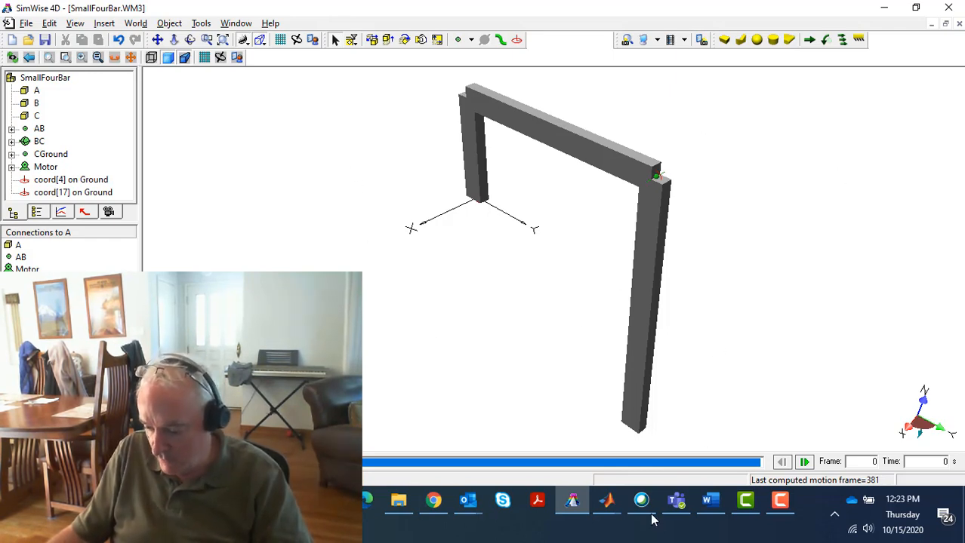
Switch to MATLAB, make SandBox5_21_2018 the current folder, and rerun GetGeometry(1,1) to generate the SmallFourBar Simulink model
{"action": "mouse_move", "coordinate": [609, 504]}
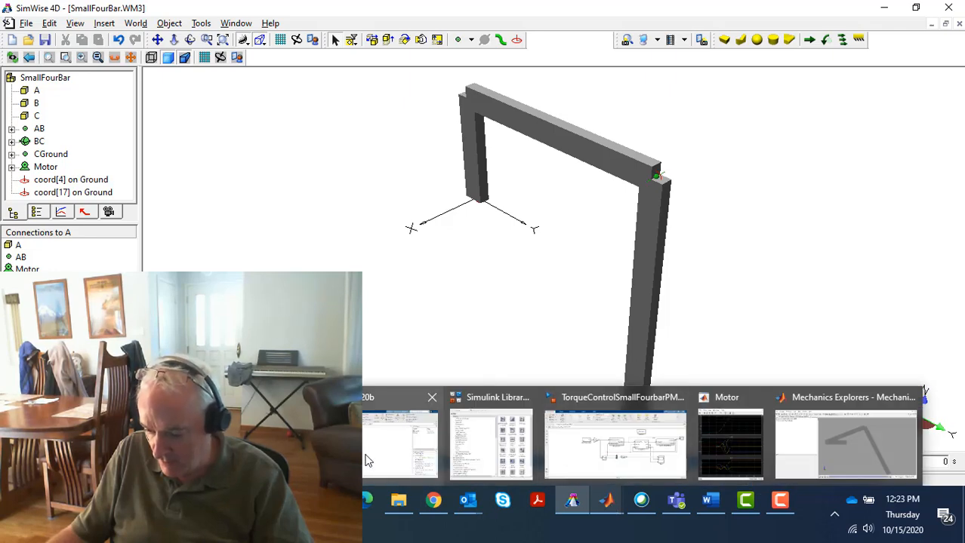
{"action": "left_click", "coordinate": [400, 446]}
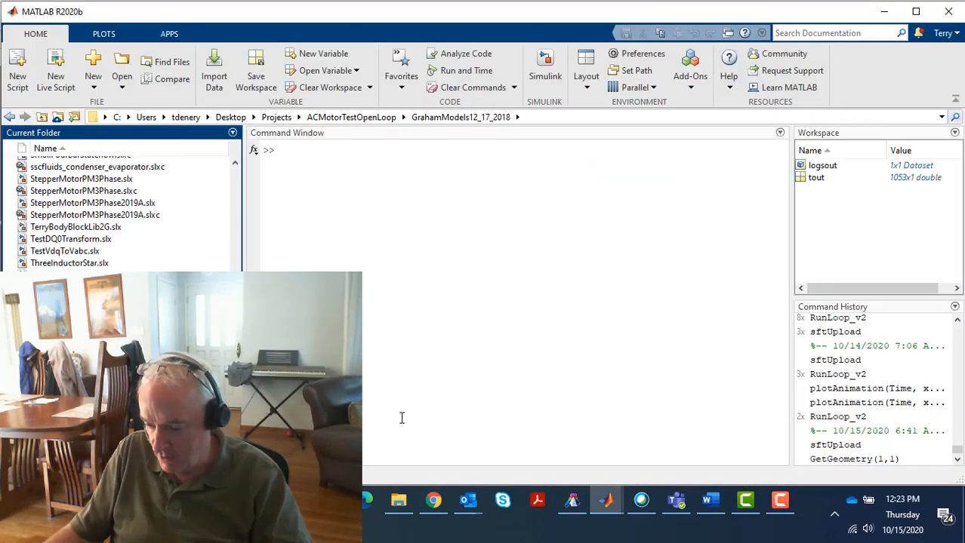
{"action": "left_click", "coordinate": [941, 117]}
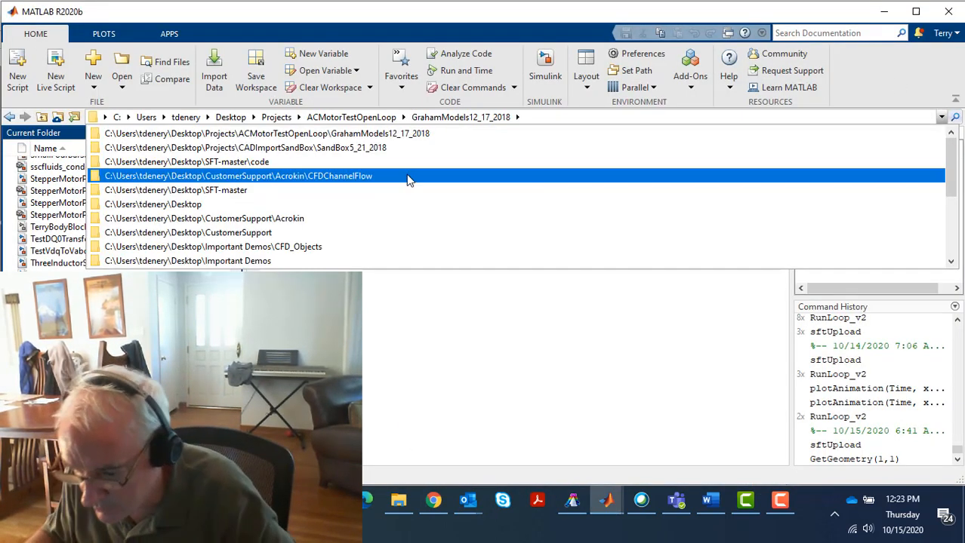
{"action": "left_click", "coordinate": [349, 147]}
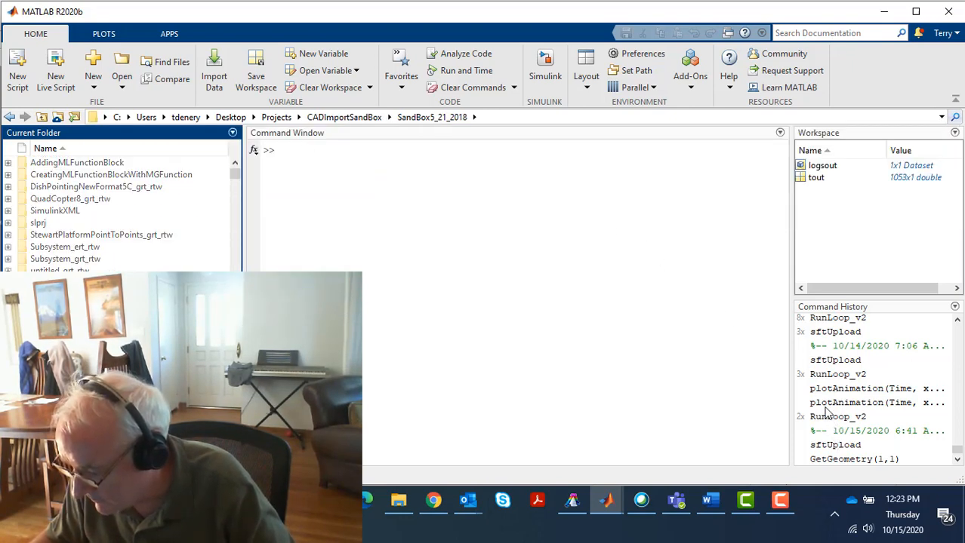
{"action": "double_click", "coordinate": [847, 460]}
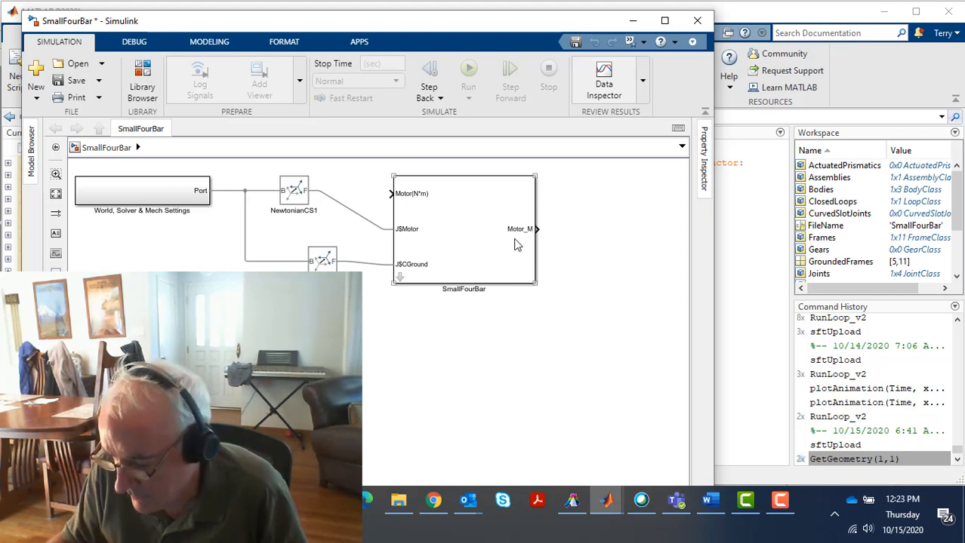
Run the SmallFourBar Simulink model and view its linkage animation from the right side
{"action": "left_click_drag", "start_coordinate": [381, 193], "coordinate": [424, 205]}
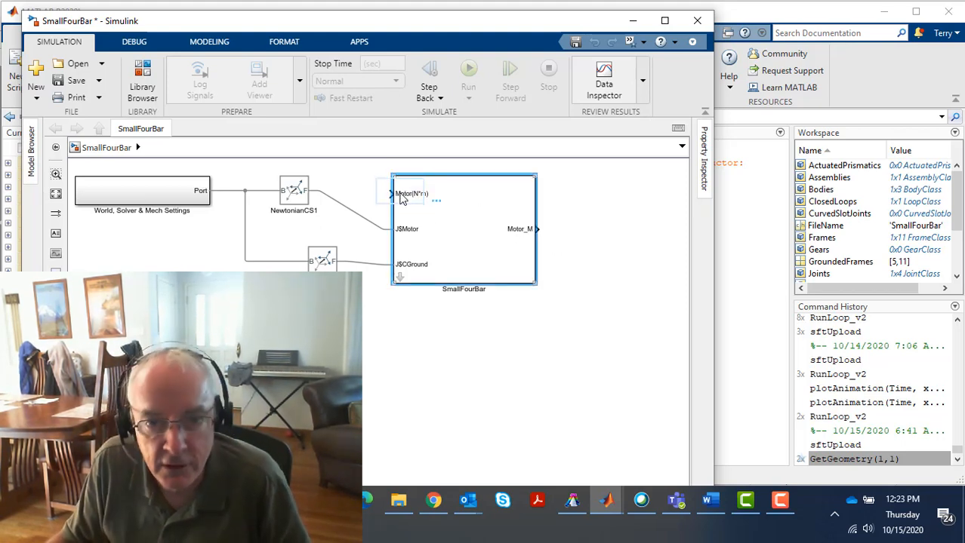
{"action": "left_click", "coordinate": [359, 195]}
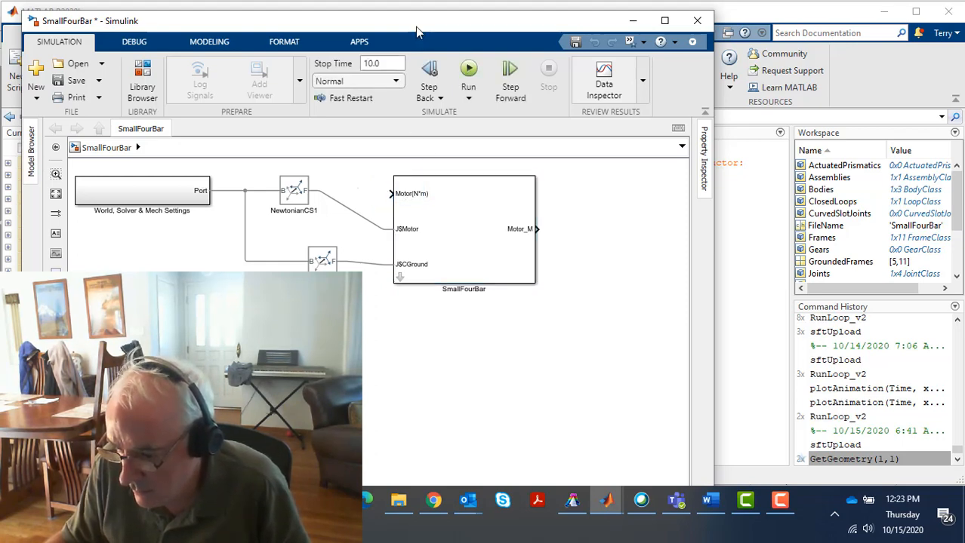
{"action": "left_click", "coordinate": [469, 69]}
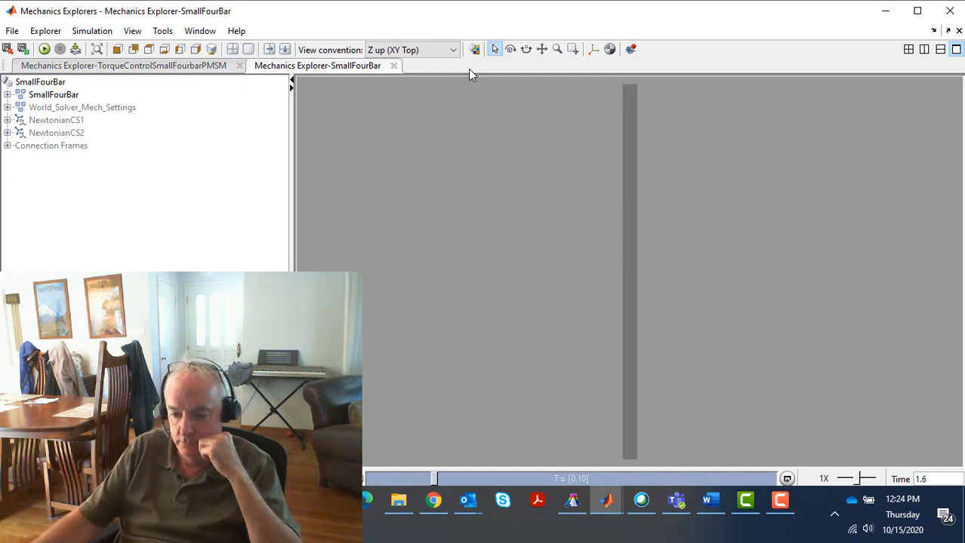
{"action": "left_click", "coordinate": [194, 49]}
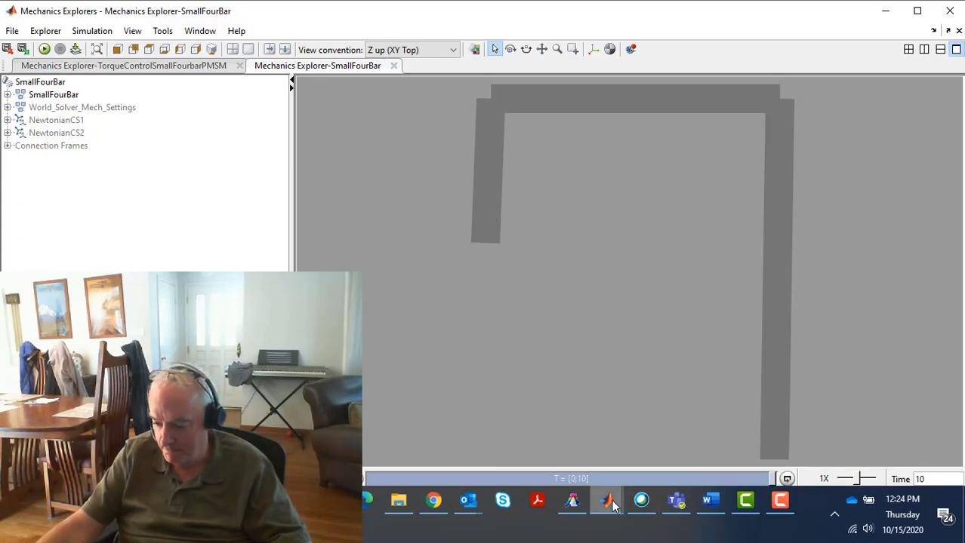
Return to the SmallFourBar model, look inside its SmallFourBar subsystem, and move block C directly beneath joint AB
{"action": "mouse_move", "coordinate": [610, 505]}
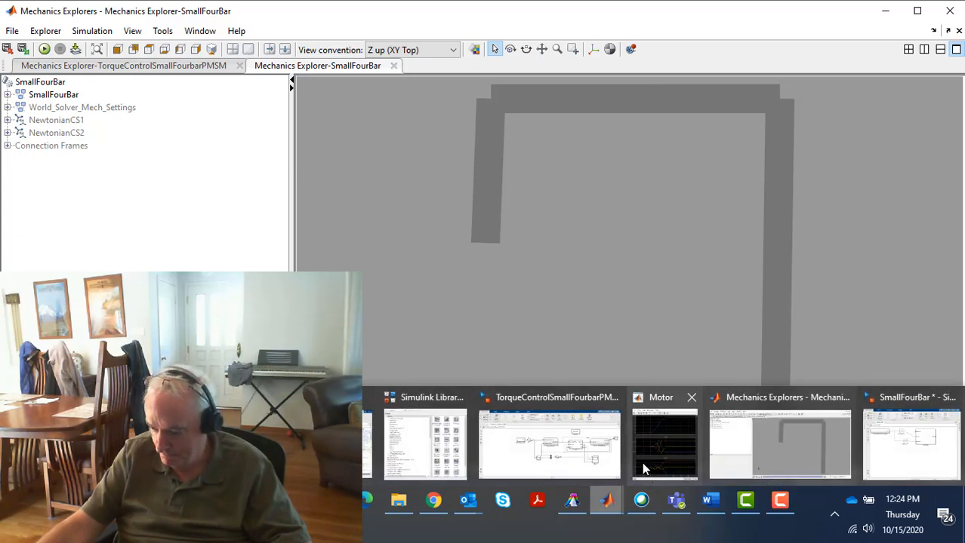
{"action": "left_click", "coordinate": [917, 452]}
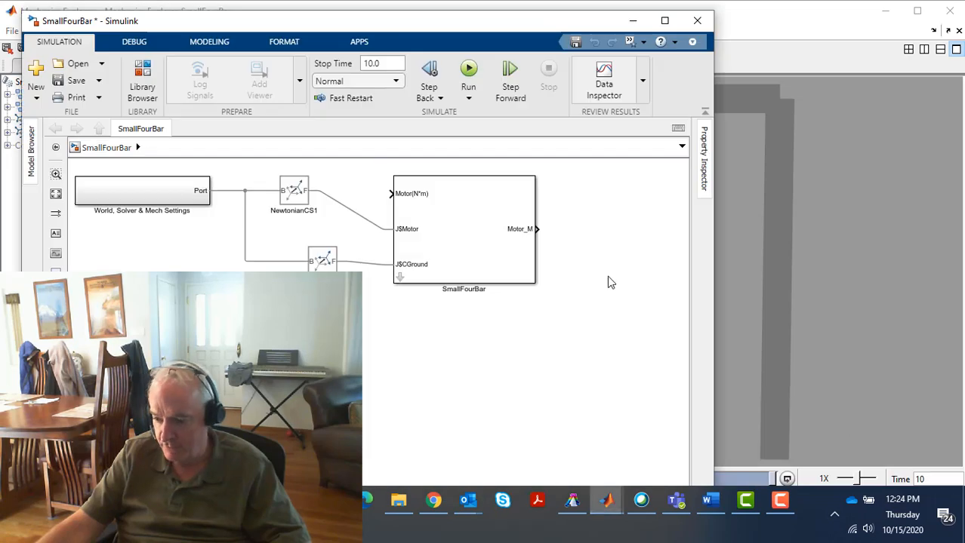
{"action": "double_click", "coordinate": [400, 279]}
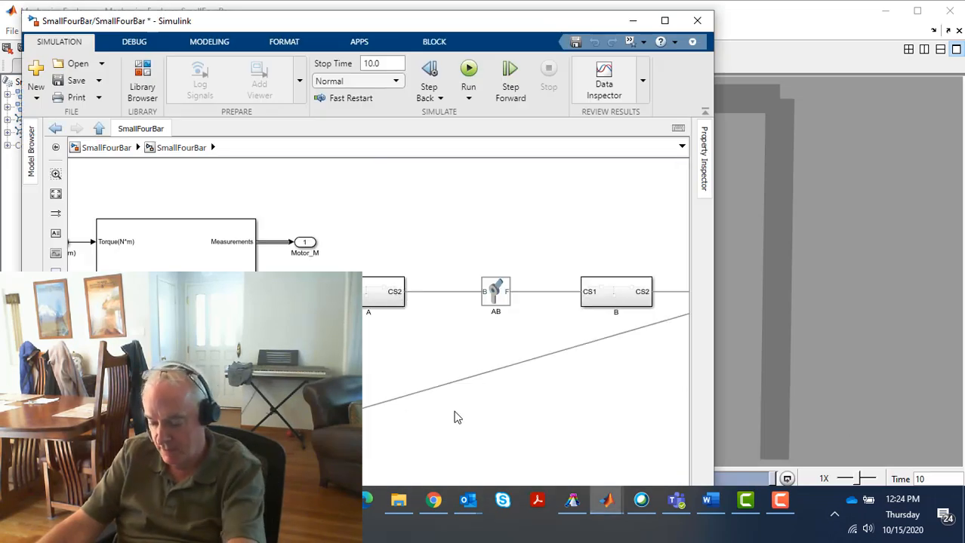
{"action": "key", "text": "space"}
{"action": "left_click_drag", "start_coordinate": [256, 408], "coordinate": [455, 412]}
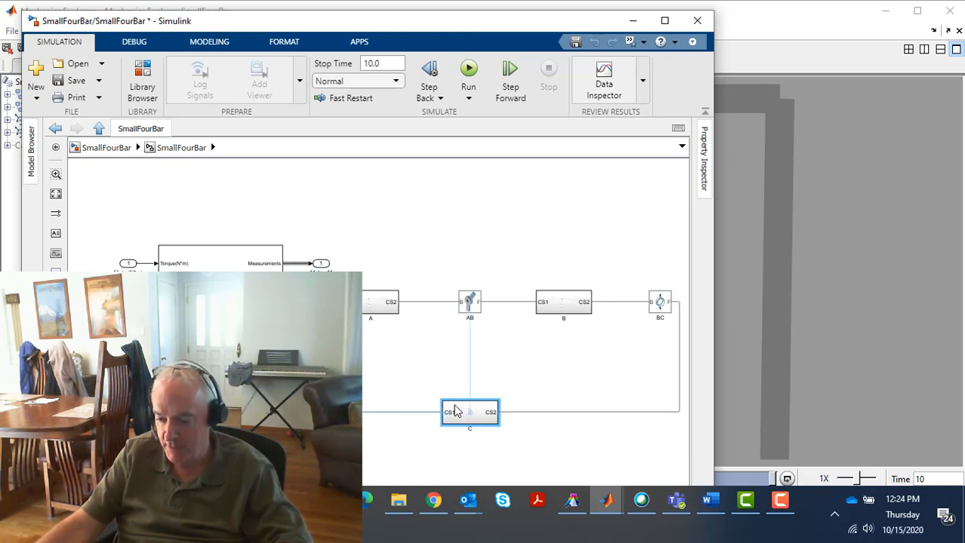
Open body A's subsystem and inspect the geometry dimensions and preview of its Solid block
{"action": "double_click", "coordinate": [365, 308]}
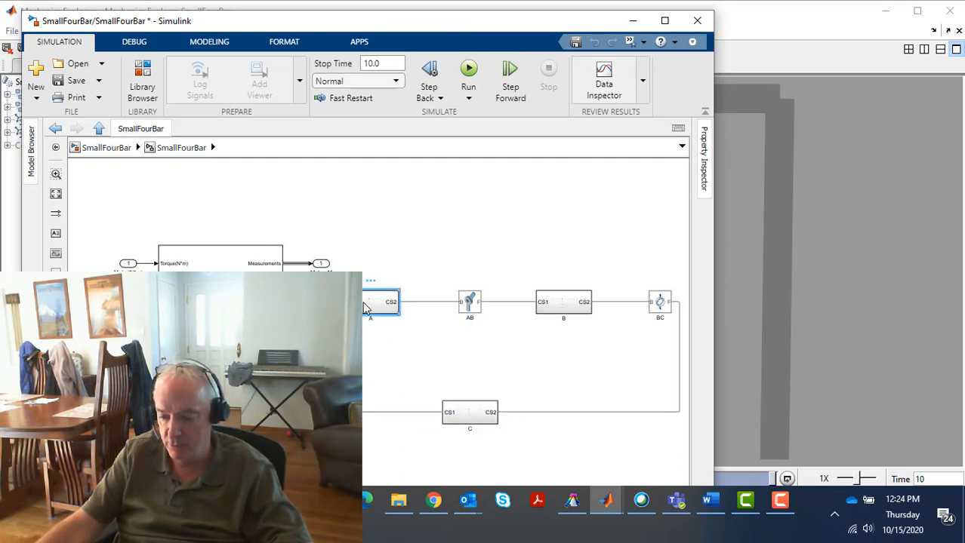
{"action": "double_click", "coordinate": [368, 374]}
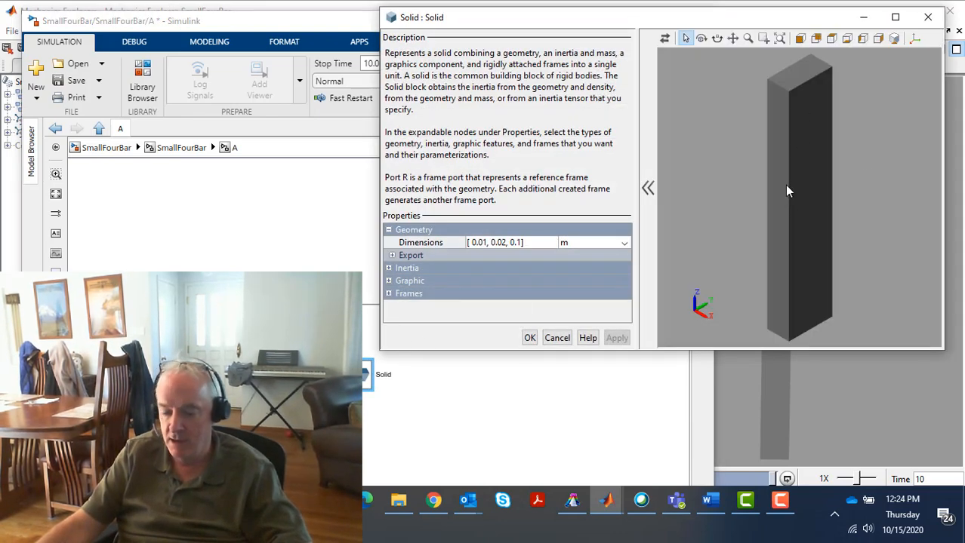
{"action": "left_click", "coordinate": [927, 17]}
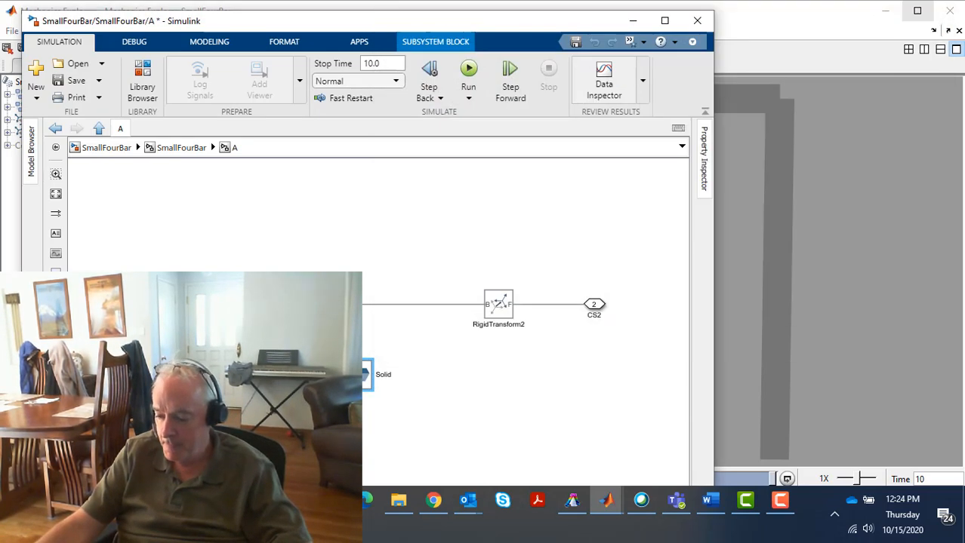
Switch to SimWise 4D and create a new empty document
{"action": "left_click", "coordinate": [571, 500]}
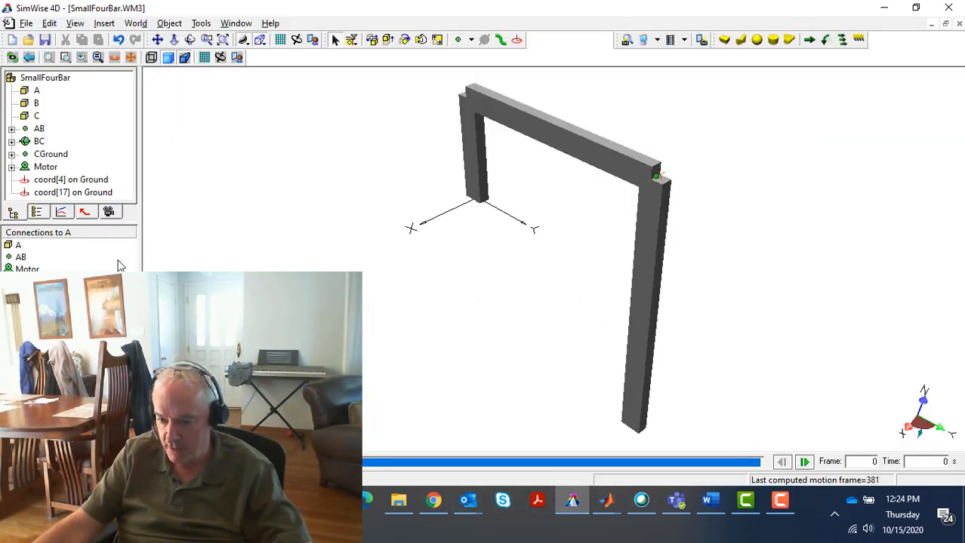
{"action": "left_click", "coordinate": [14, 40]}
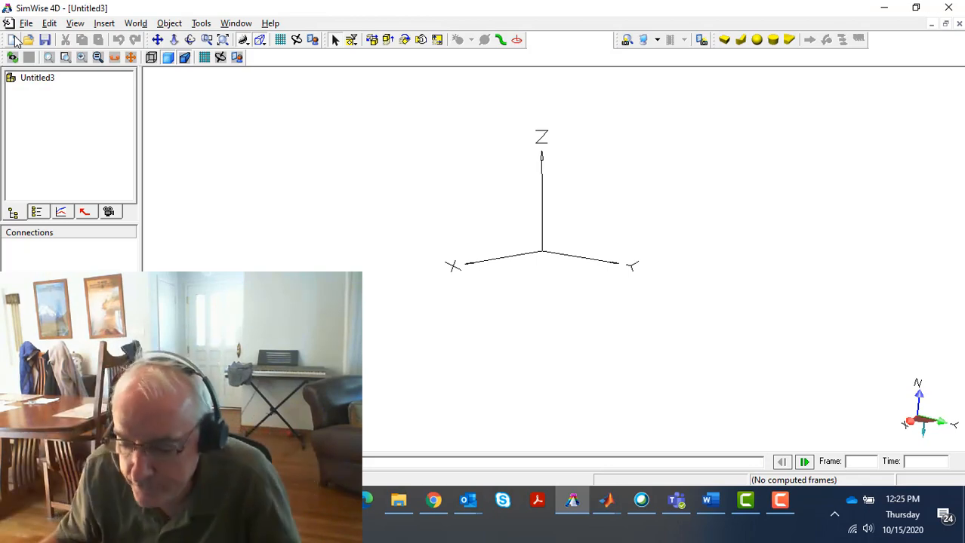
Review the CAD and other file formats that SimWise 4D can open, without opening a file
{"action": "left_click", "coordinate": [28, 41]}
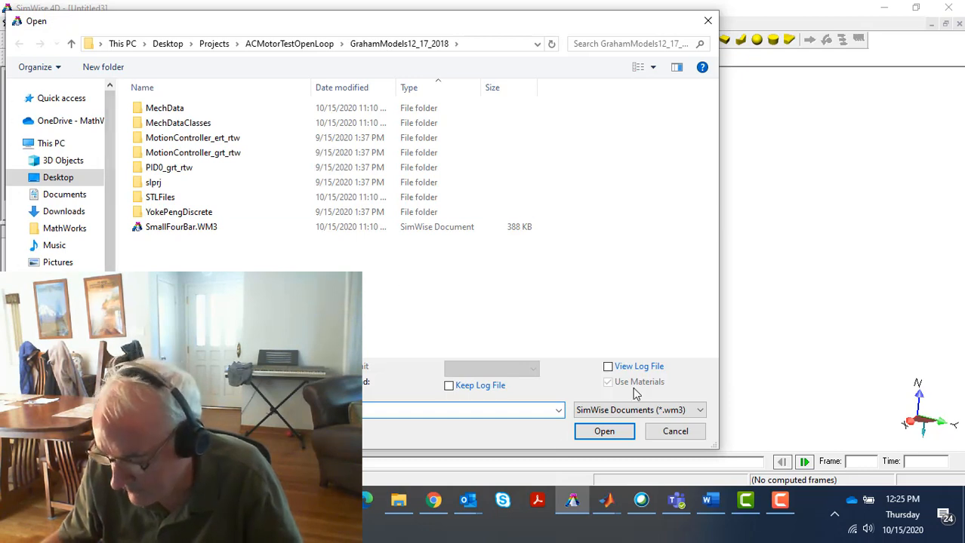
{"action": "left_click", "coordinate": [700, 410]}
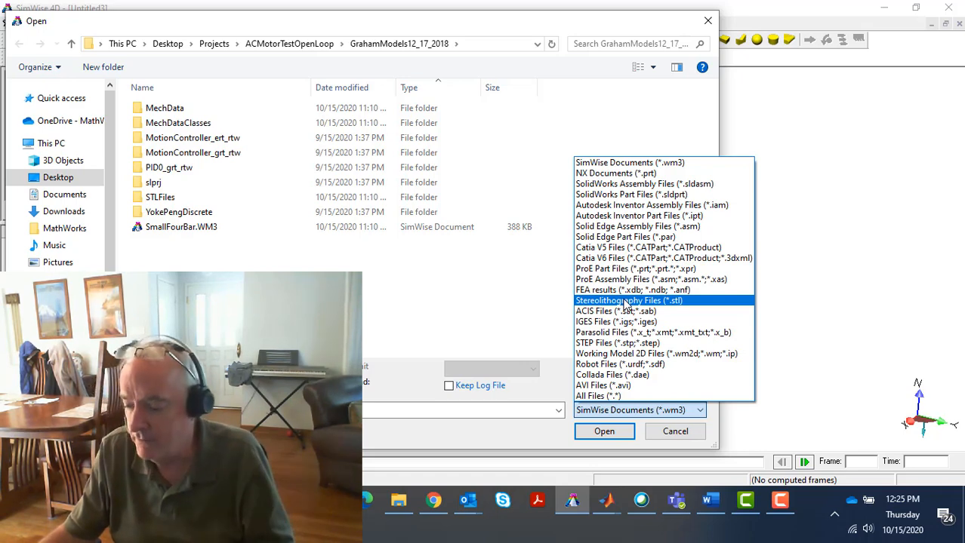
{"action": "left_click", "coordinate": [674, 438]}
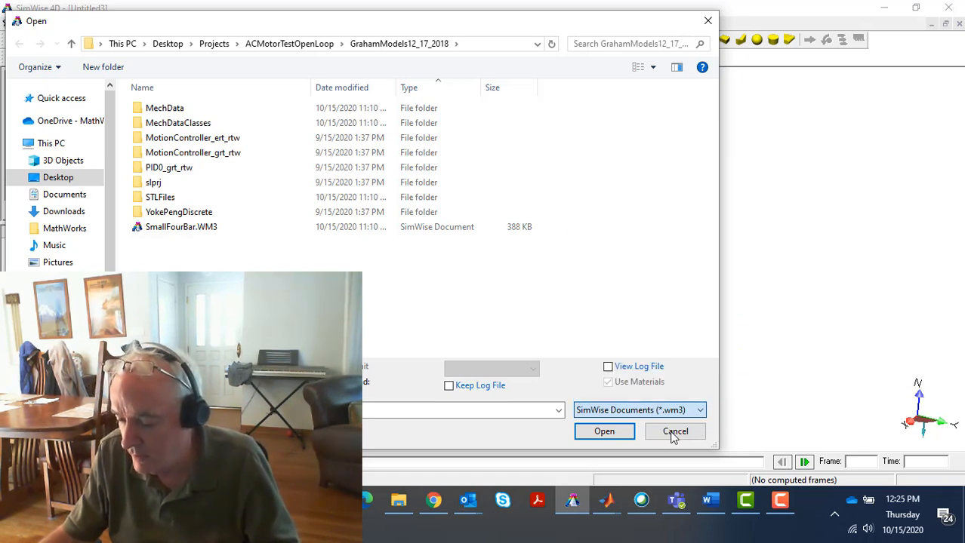
{"action": "left_click", "coordinate": [708, 21]}
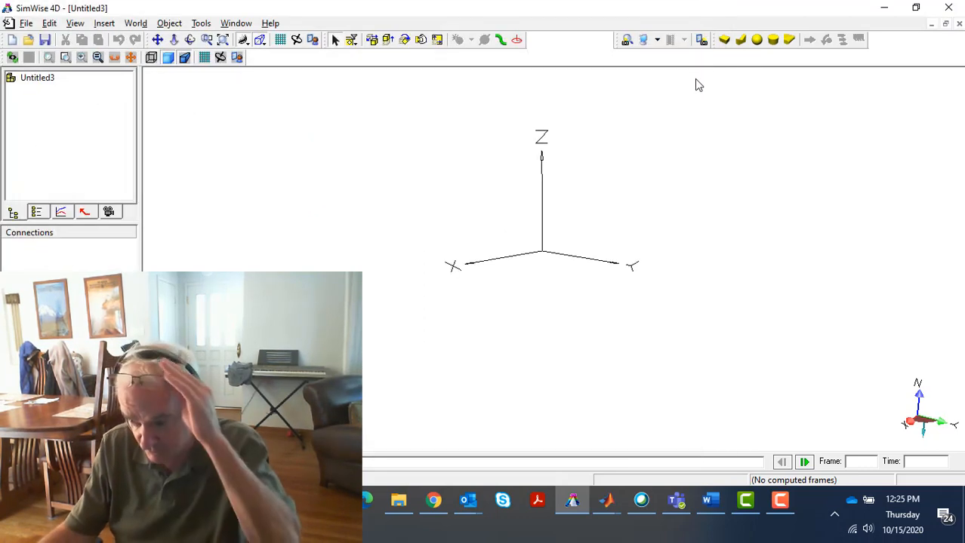
Draw a box body near the origin, about 0.073 m wide, 0.122 m long and 0.101 m high
{"action": "left_click", "coordinate": [724, 40]}
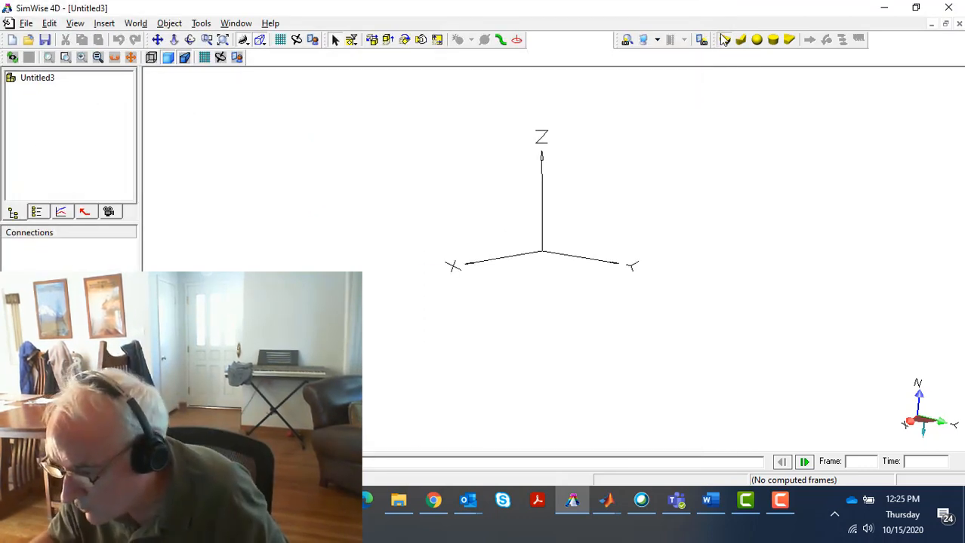
{"action": "left_click", "coordinate": [479, 282]}
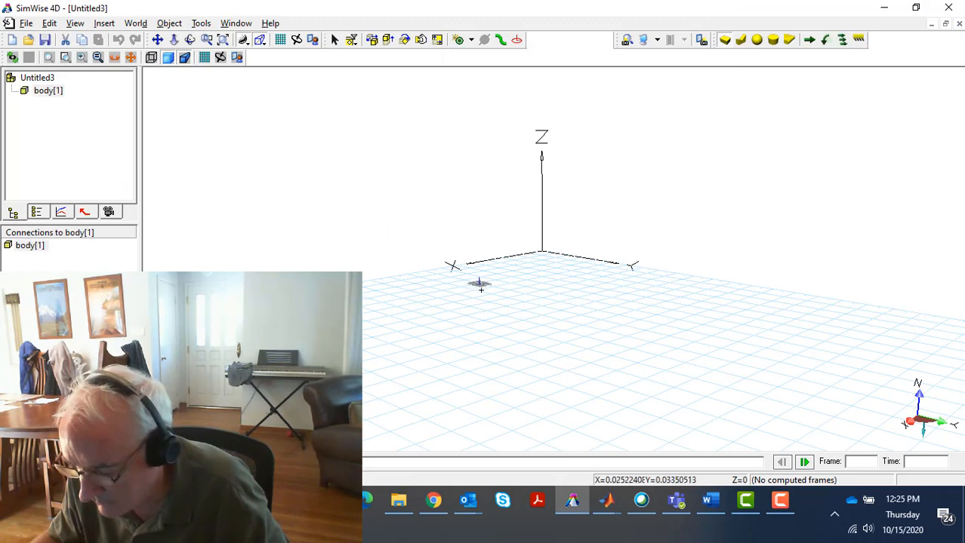
{"action": "left_click", "coordinate": [493, 300]}
{"action": "left_click", "coordinate": [479, 238]}
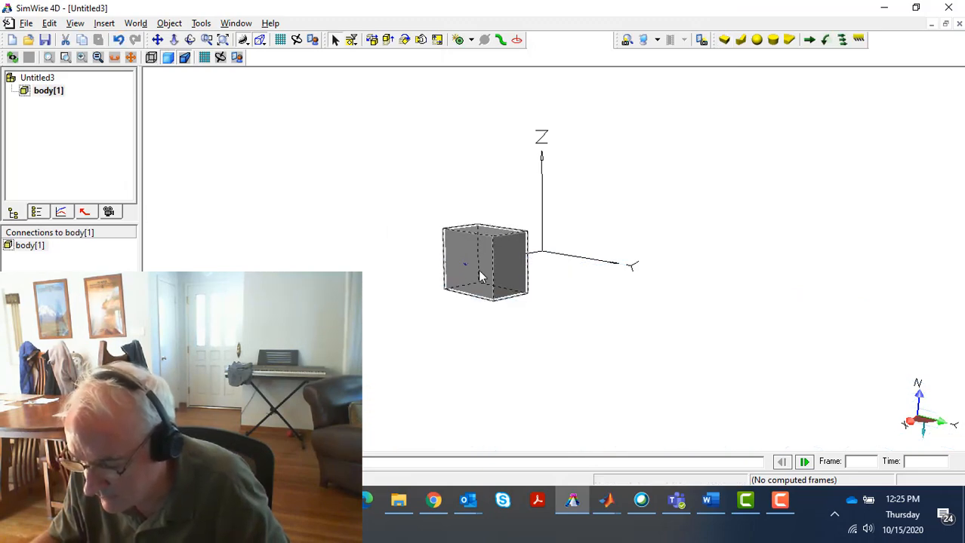
Set the box body's width to 0.01 m, length to 0.02 m and height to 0.1 m
{"action": "double_click", "coordinate": [481, 271]}
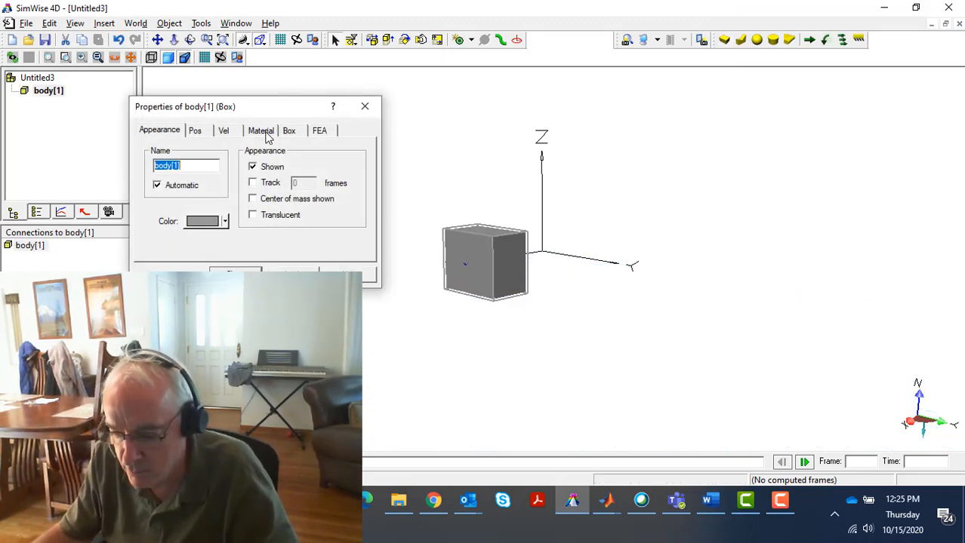
{"action": "left_click", "coordinate": [295, 132]}
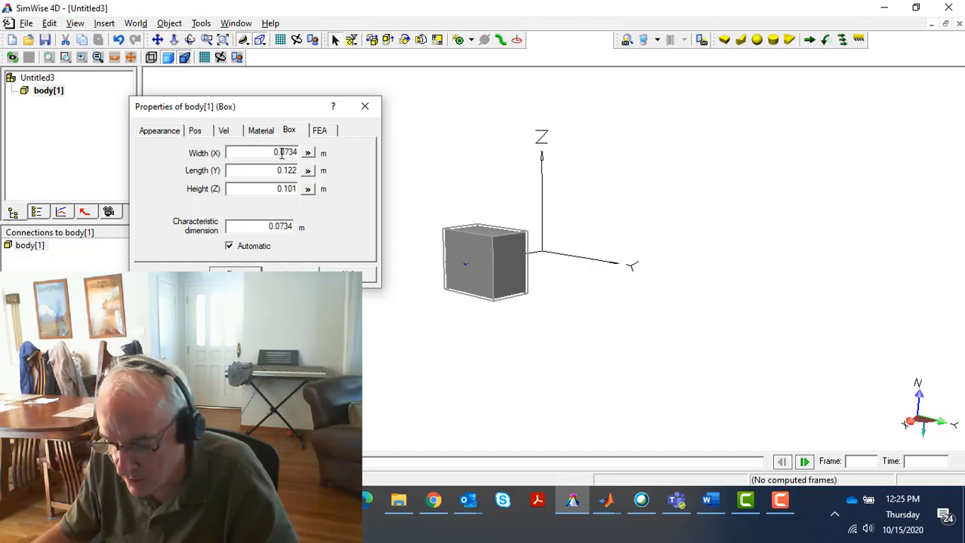
{"action": "type", "text": "0"}
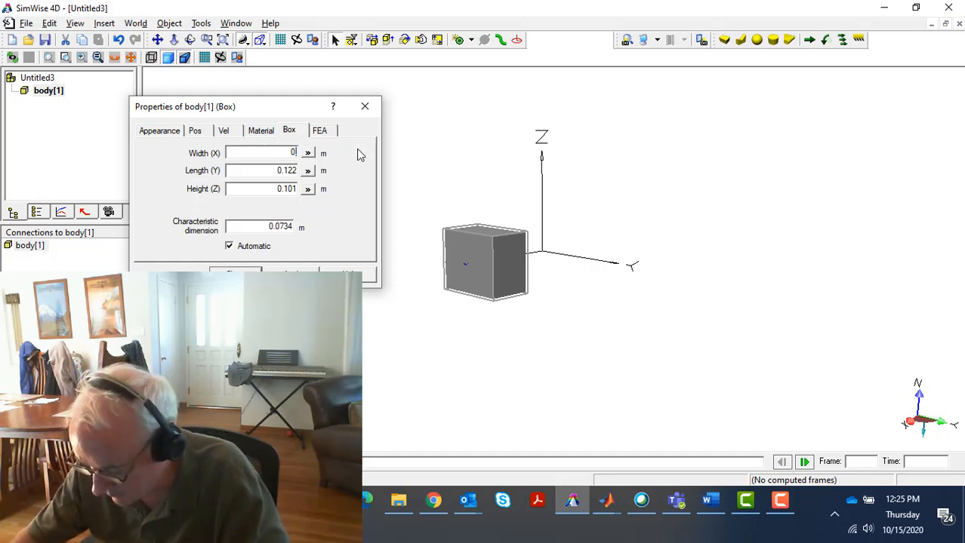
{"action": "type", "text": ".01"}
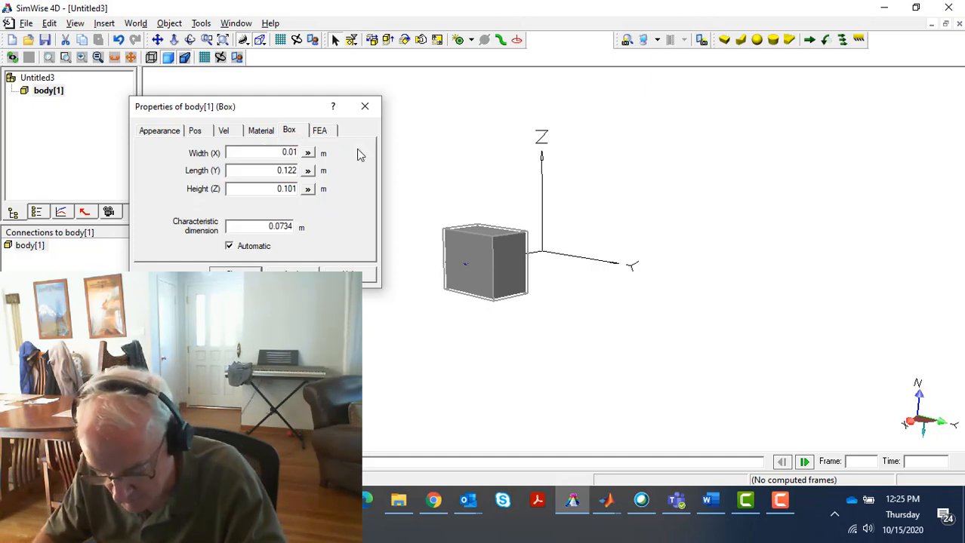
{"action": "key", "text": "Tab"}
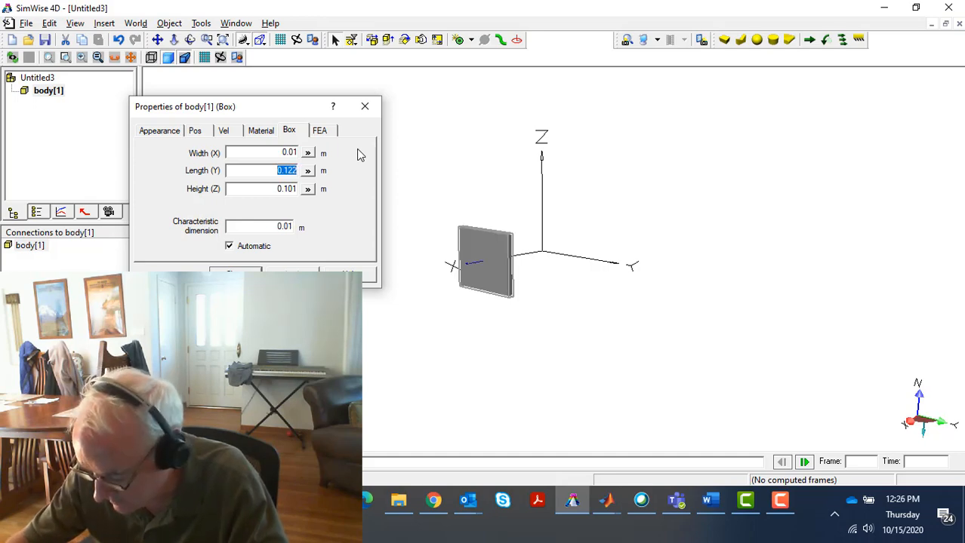
{"action": "type", "text": "0"}
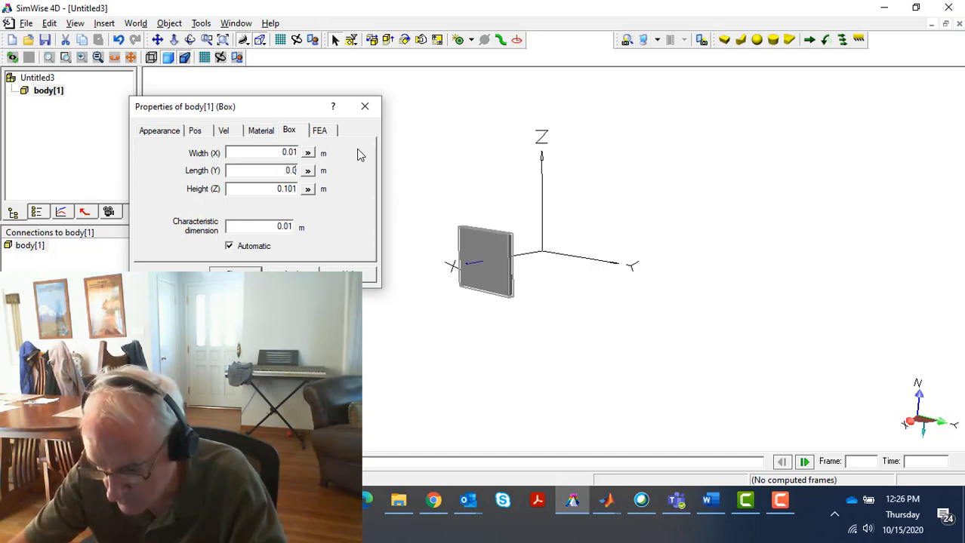
{"action": "key", "text": "Tab"}
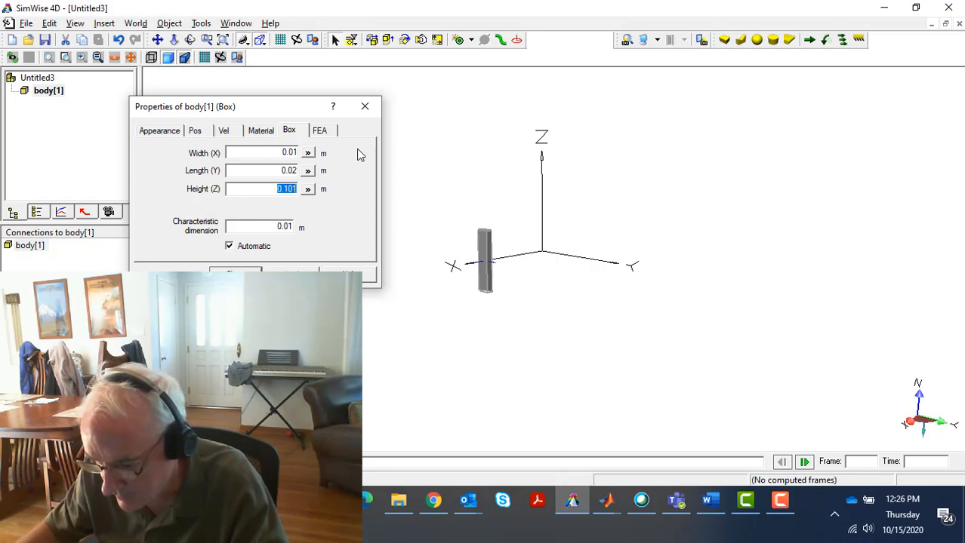
{"action": "left_click", "coordinate": [289, 190]}
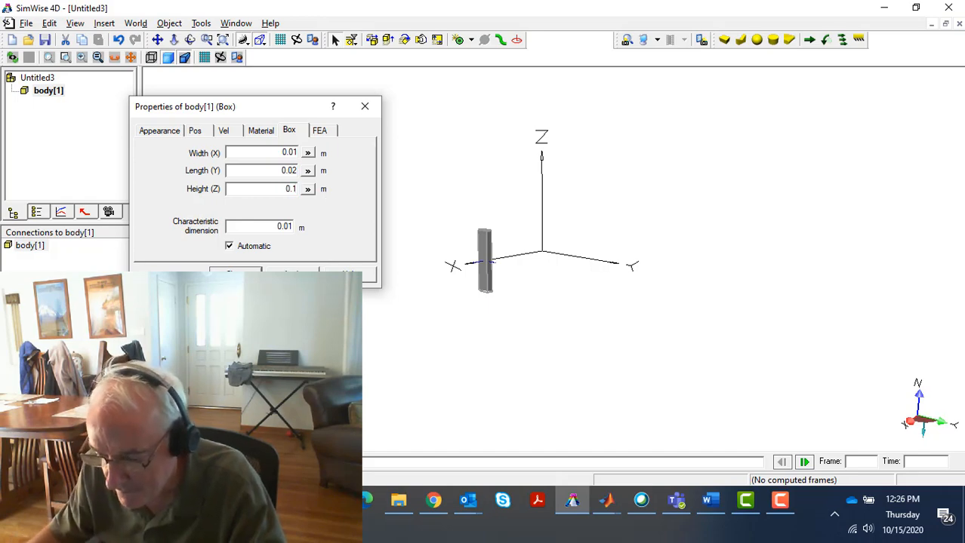
{"action": "left_click", "coordinate": [292, 275]}
{"action": "left_click", "coordinate": [242, 276]}
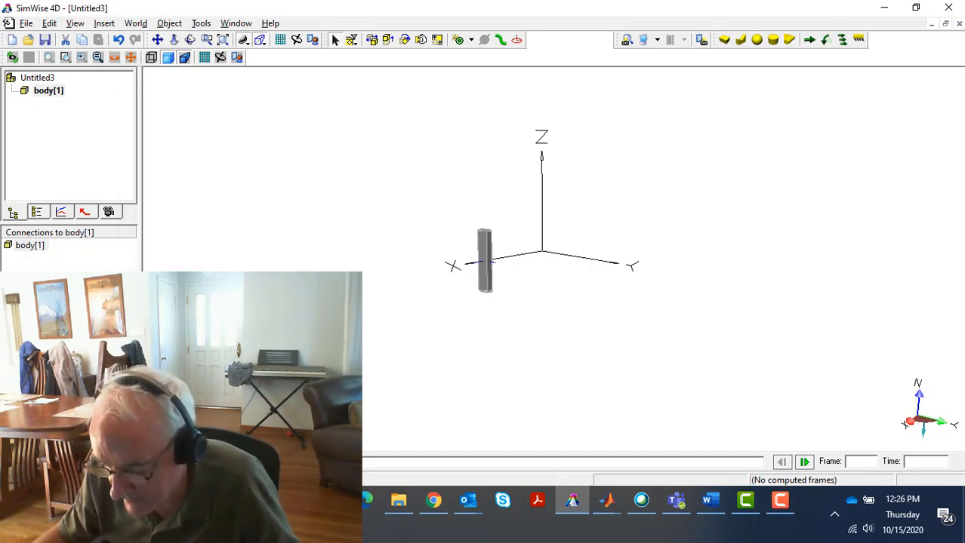
Run the simulation to watch the resized, unconstrained body move, and reset it to the first frame
{"action": "left_click", "coordinate": [57, 462]}
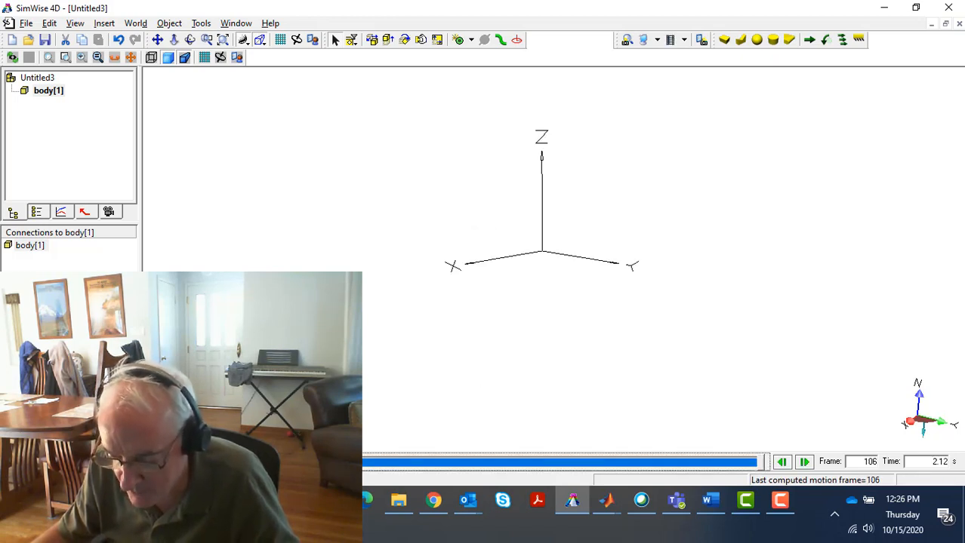
{"action": "left_click", "coordinate": [14, 461]}
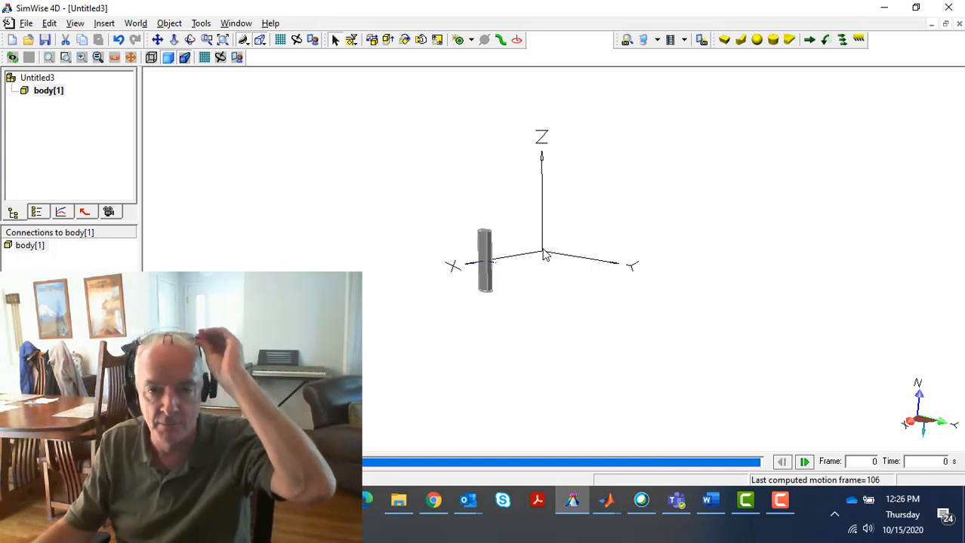
Set the box body's X, Y and Z world coordinates to 0 m
{"action": "double_click", "coordinate": [487, 273]}
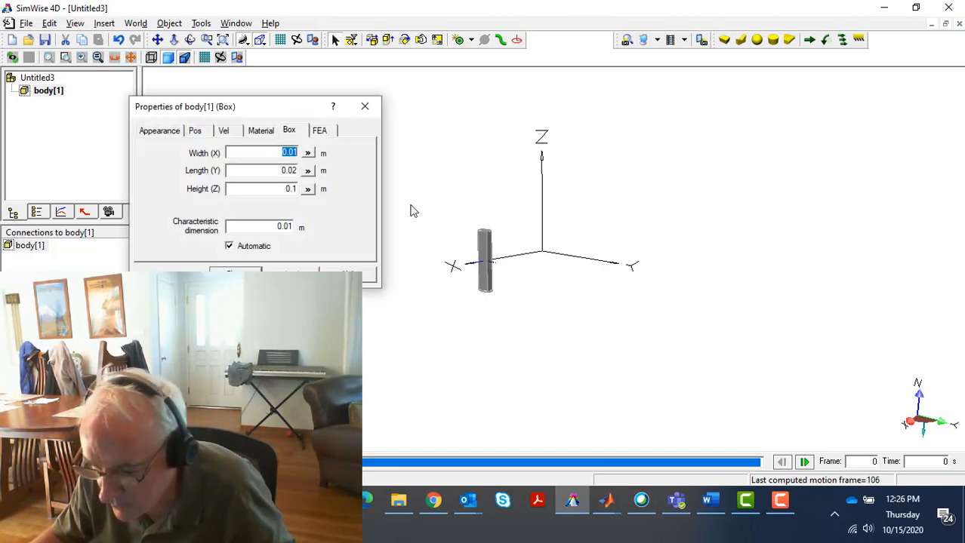
{"action": "left_click", "coordinate": [199, 132]}
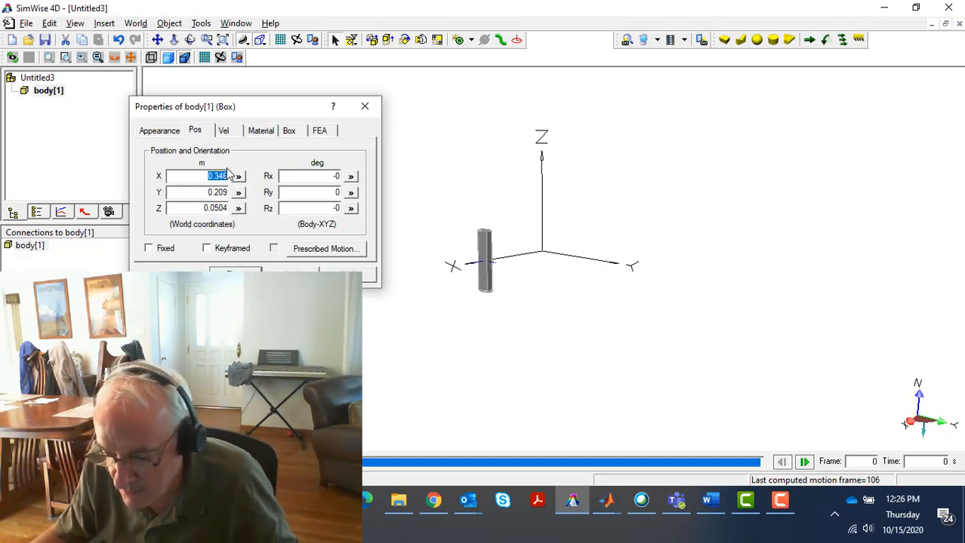
{"action": "type", "text": "0"}
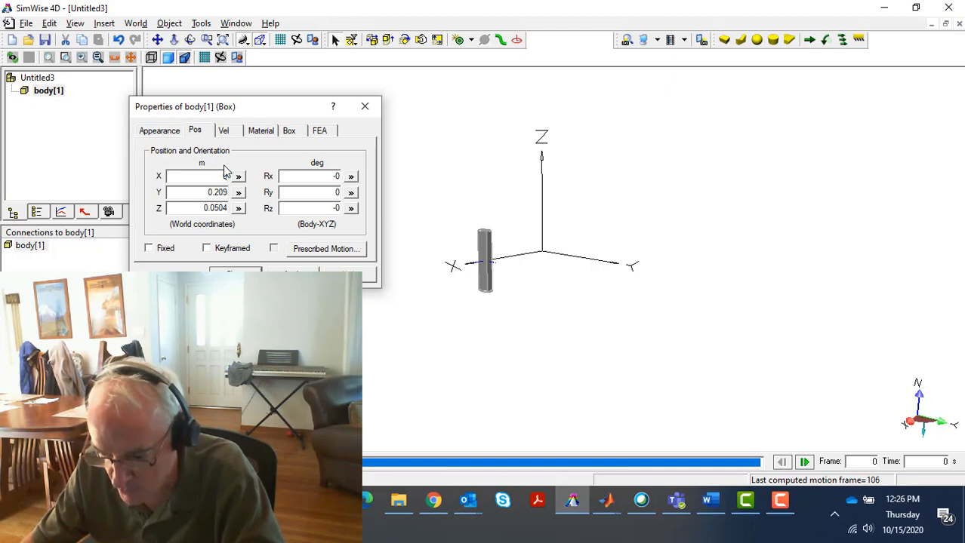
{"action": "key", "text": "Tab"}
{"action": "type", "text": "0"}
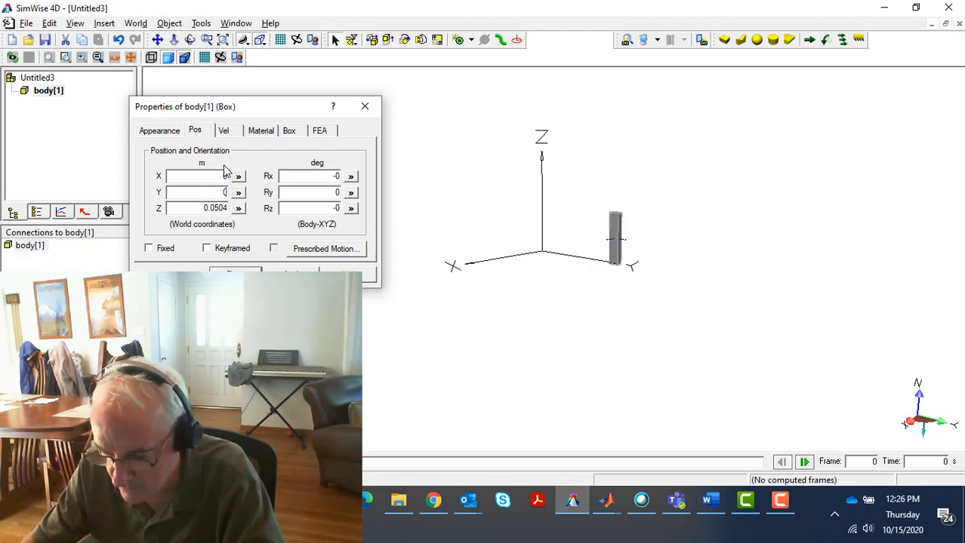
{"action": "key", "text": "Tab"}
{"action": "type", "text": "0"}
{"action": "key", "text": "Tab"}
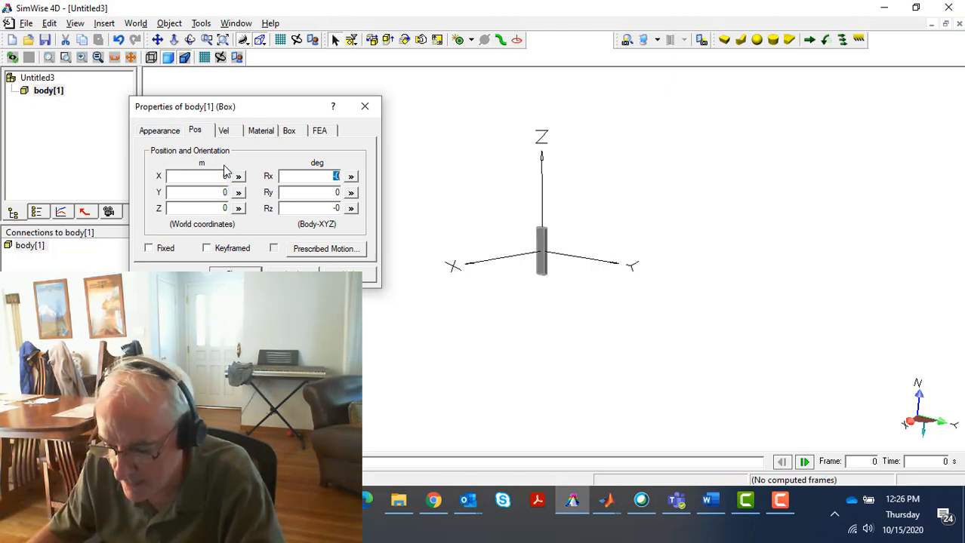
Raise the box body to Z 0.05 m and close its properties
{"action": "double_click", "coordinate": [225, 208]}
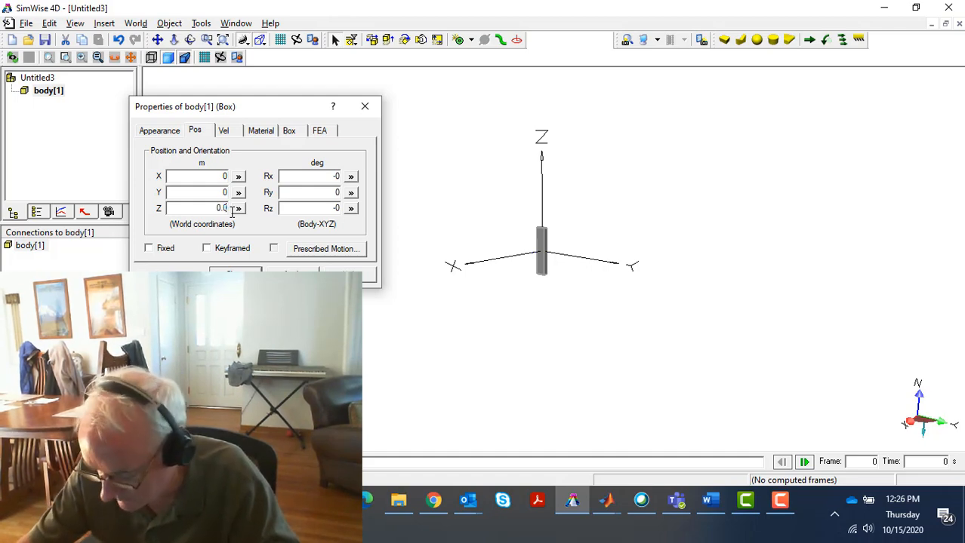
{"action": "type", "text": "5"}
{"action": "key", "text": "Tab"}
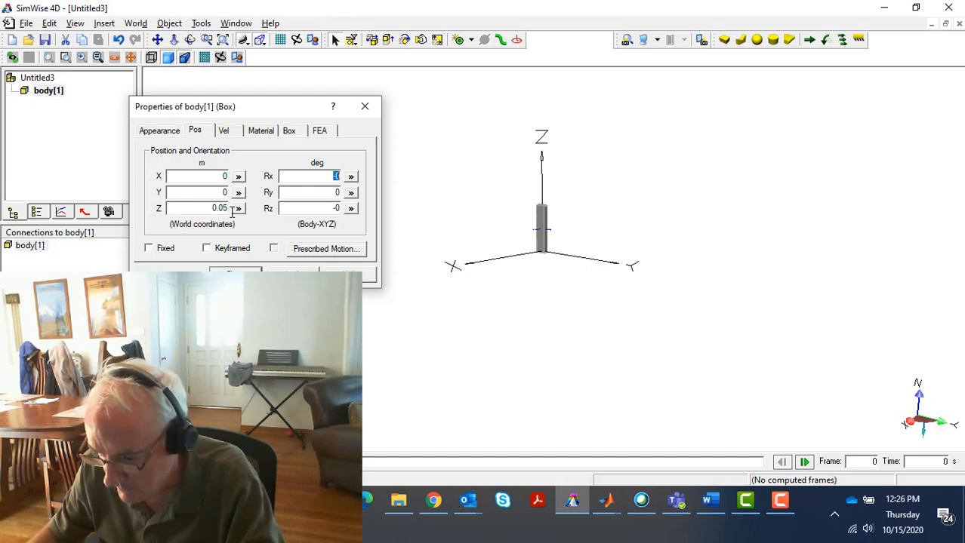
{"action": "left_click", "coordinate": [235, 274]}
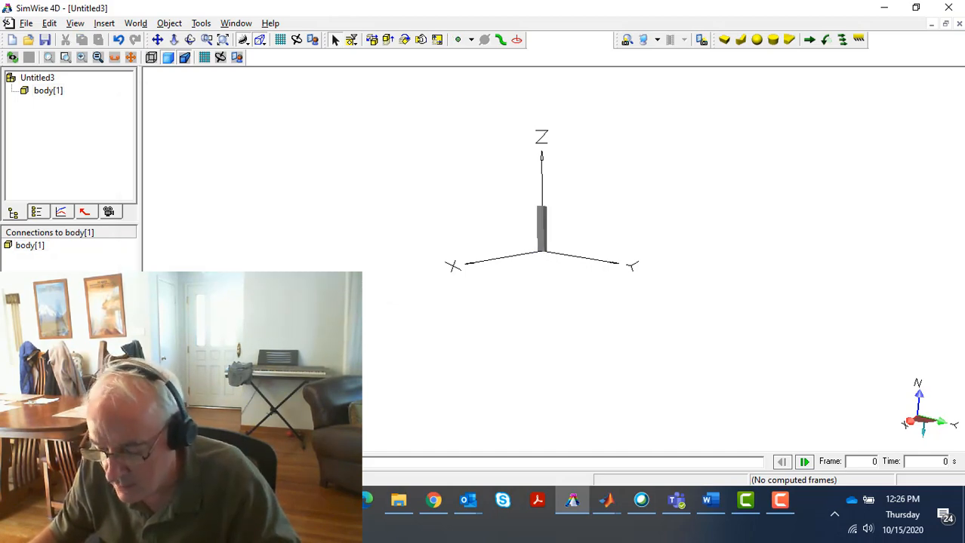
Run the simulation again with the body on the Z axis, and reset it to the start
{"action": "key", "text": "ctrl+r"}
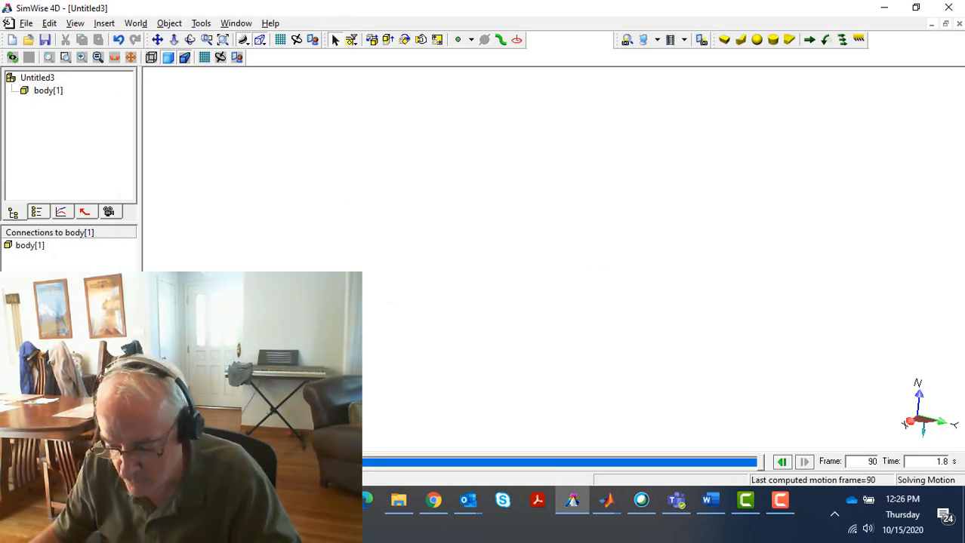
{"action": "key", "text": "ctrl+r"}
{"action": "key", "text": "ctrl+t"}
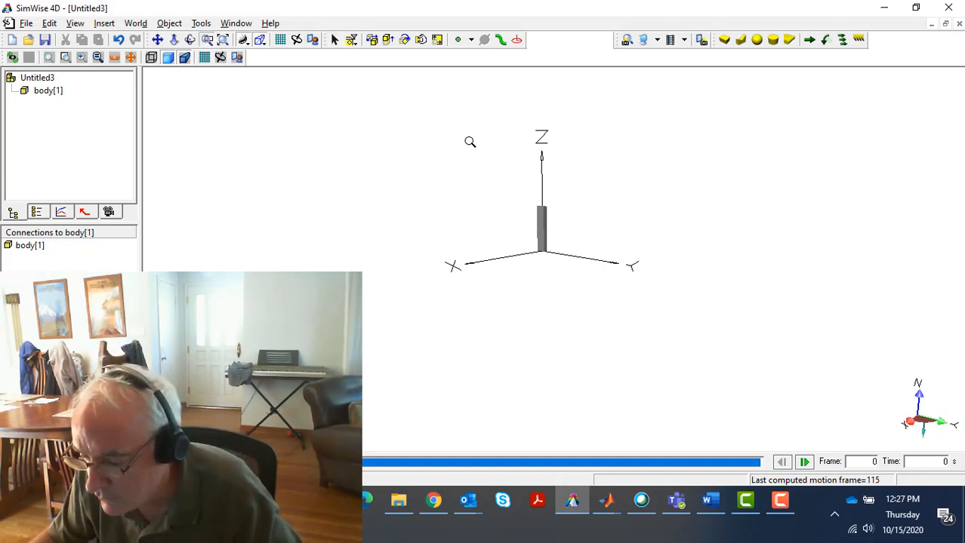
Attach a coordinate system to the wide front face of the box body, near its lower end
{"action": "left_click_drag", "start_coordinate": [472, 180], "coordinate": [596, 305]}
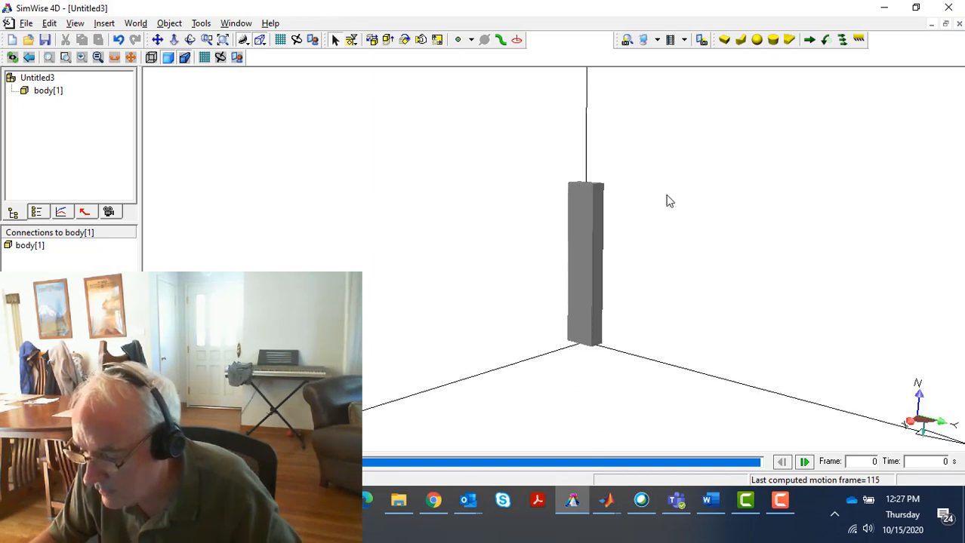
{"action": "left_click", "coordinate": [518, 42]}
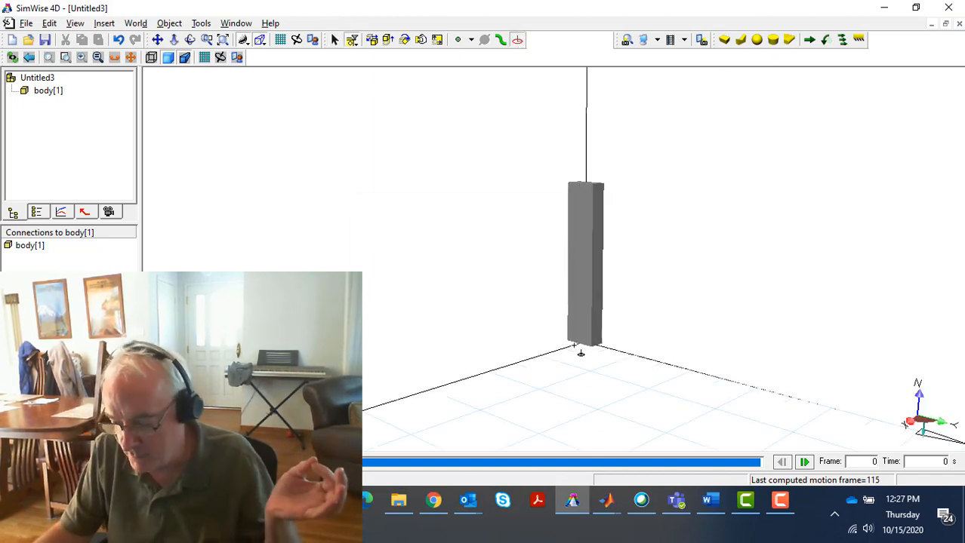
{"action": "left_click", "coordinate": [578, 332]}
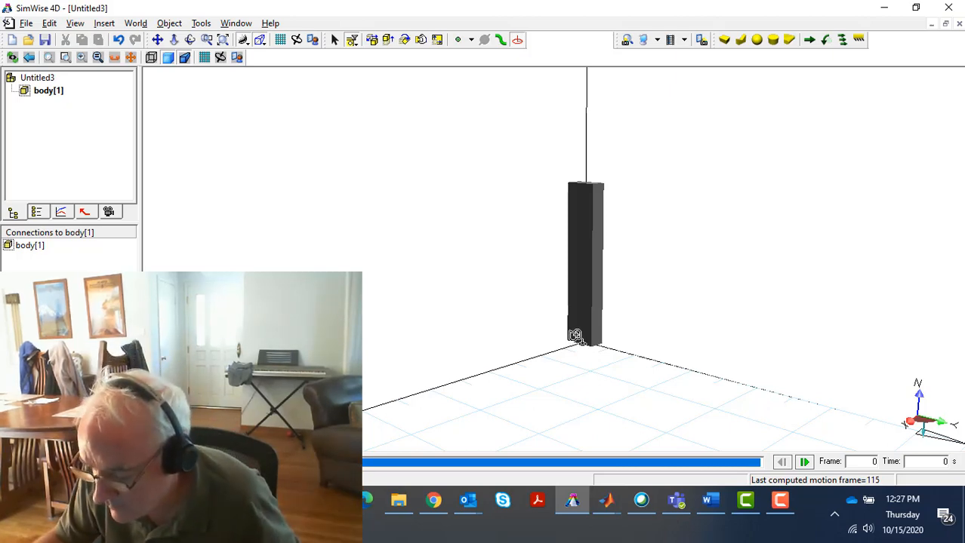
{"action": "left_click", "coordinate": [575, 335]}
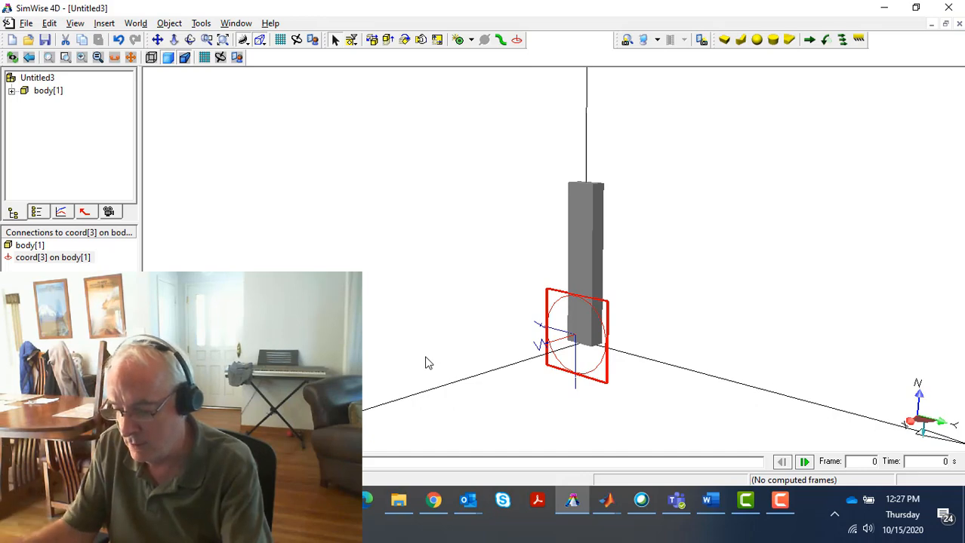
Examine the new coordinate system from several angles and check its position and orientation values
{"action": "left_click", "coordinate": [573, 347]}
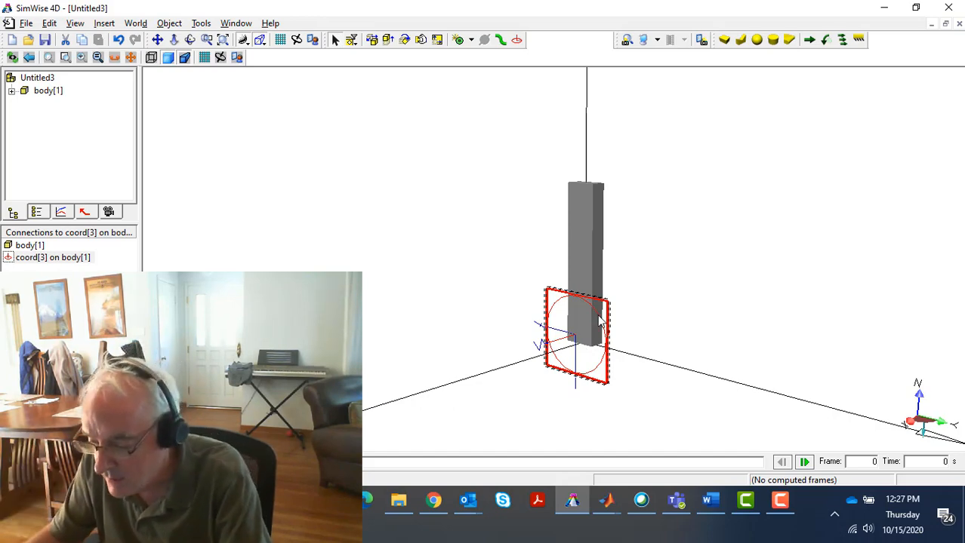
{"action": "middle_click_drag", "start_coordinate": [517, 377], "coordinate": [637, 283]}
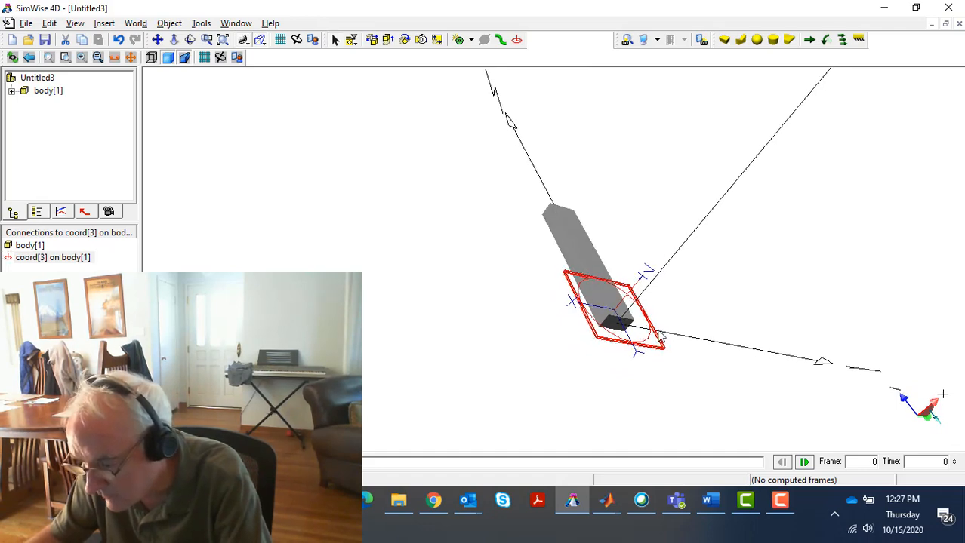
{"action": "middle_click_drag", "start_coordinate": [719, 328], "coordinate": [622, 396]}
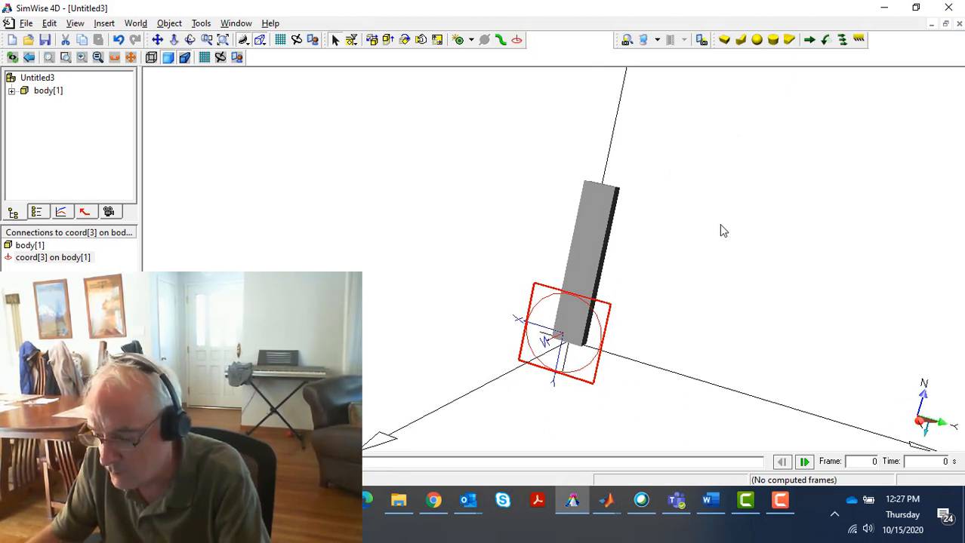
{"action": "scroll", "coordinate": [718, 228], "scroll_direction": "down", "scroll_amount": 1}
{"action": "scroll", "coordinate": [718, 233], "scroll_direction": "down", "scroll_amount": 2}
{"action": "scroll", "coordinate": [667, 209], "scroll_direction": "down", "scroll_amount": 1}
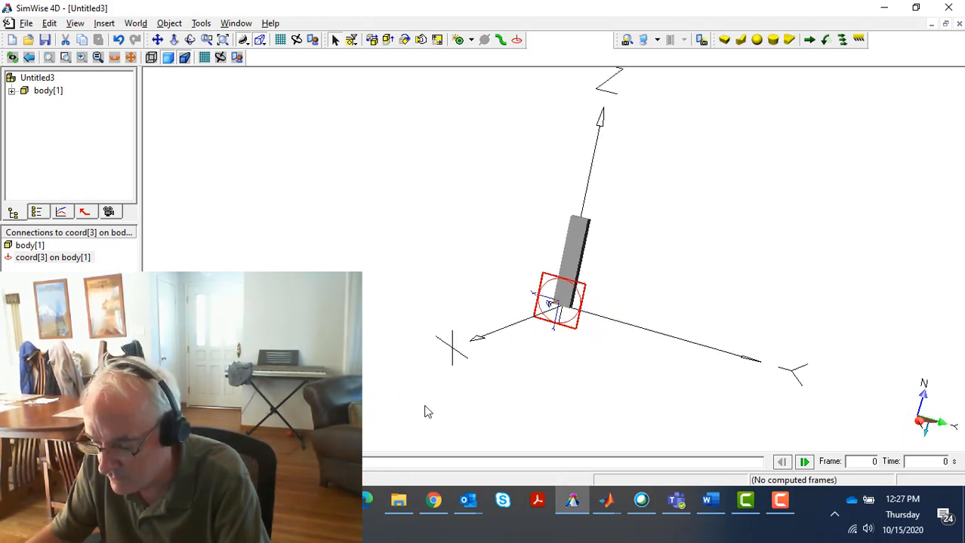
{"action": "double_click", "coordinate": [551, 305]}
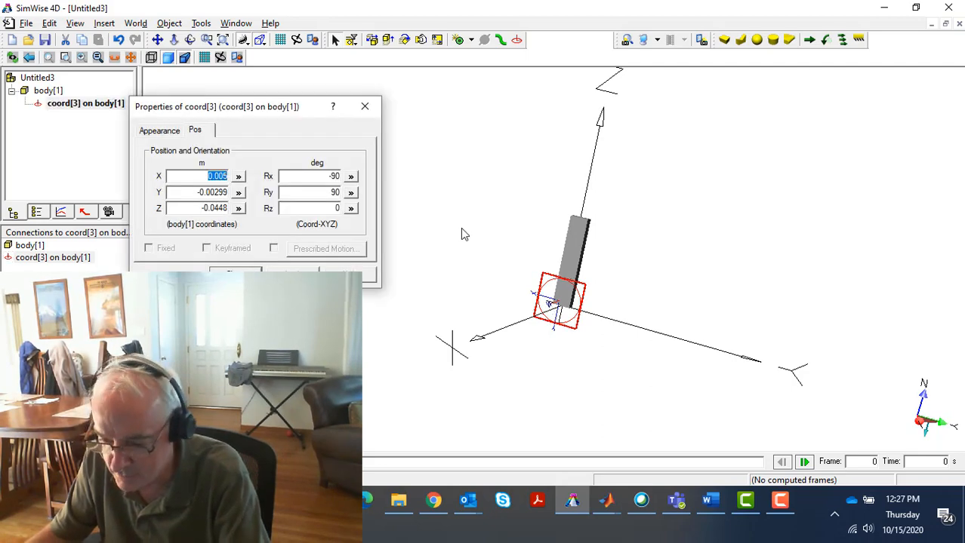
{"action": "left_click", "coordinate": [320, 176]}
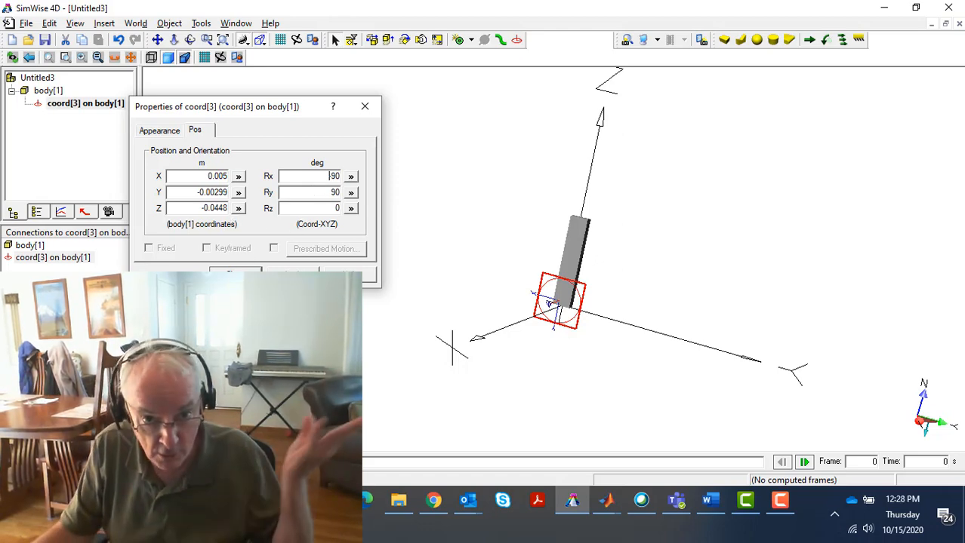
{"action": "left_click", "coordinate": [236, 275]}
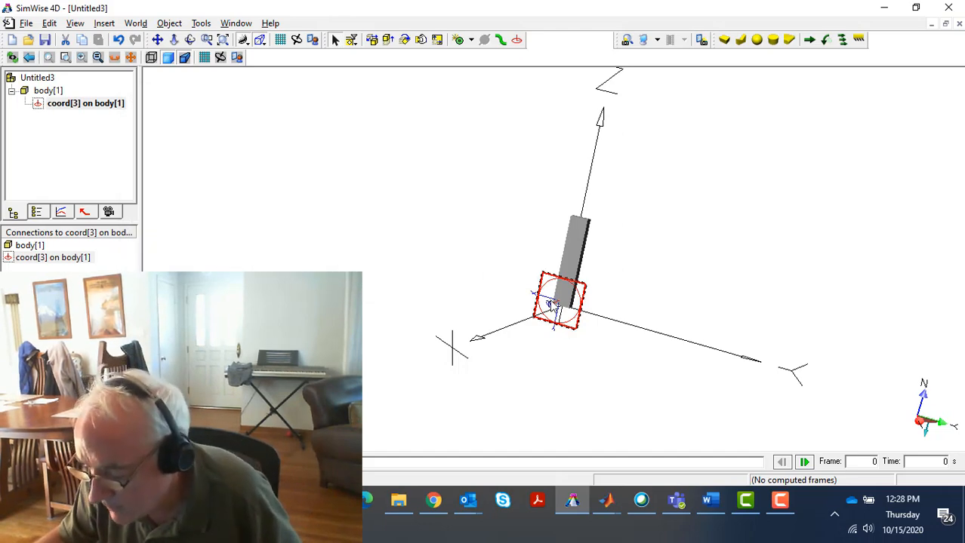
Set the coordinate system's position on the body to X 0, Y 0 and Z -0.05 m, and close its properties
{"action": "double_click", "coordinate": [553, 306]}
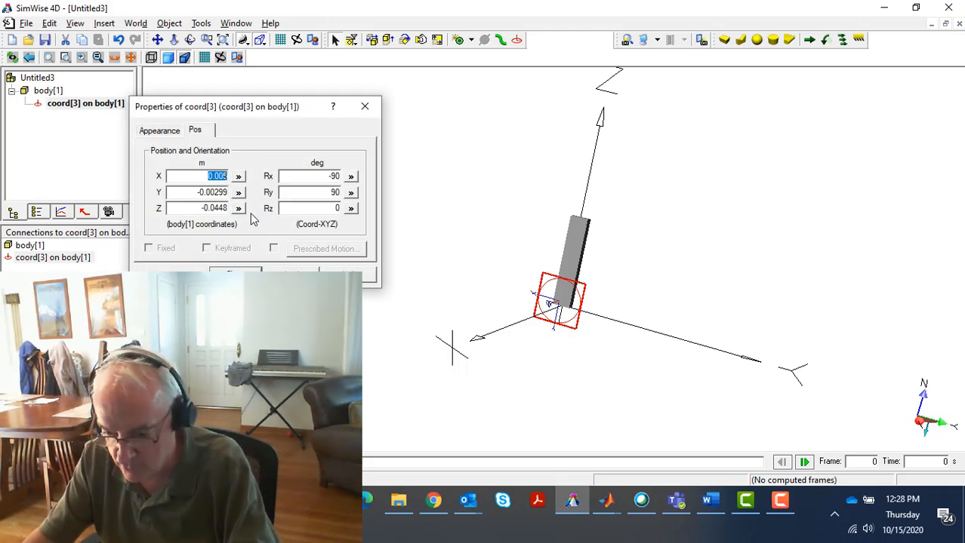
{"action": "type", "text": "0"}
{"action": "key", "text": "Tab"}
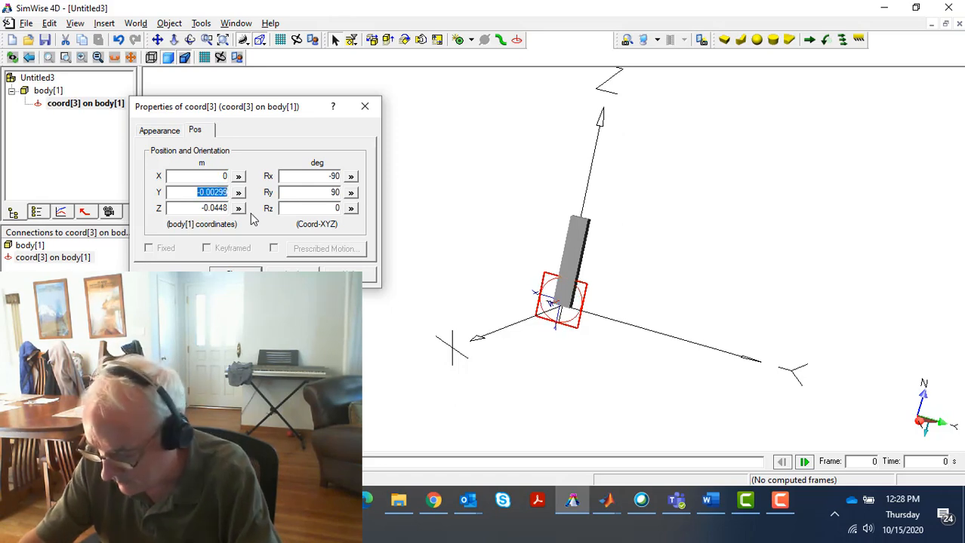
{"action": "type", "text": "0"}
{"action": "key", "text": "Tab"}
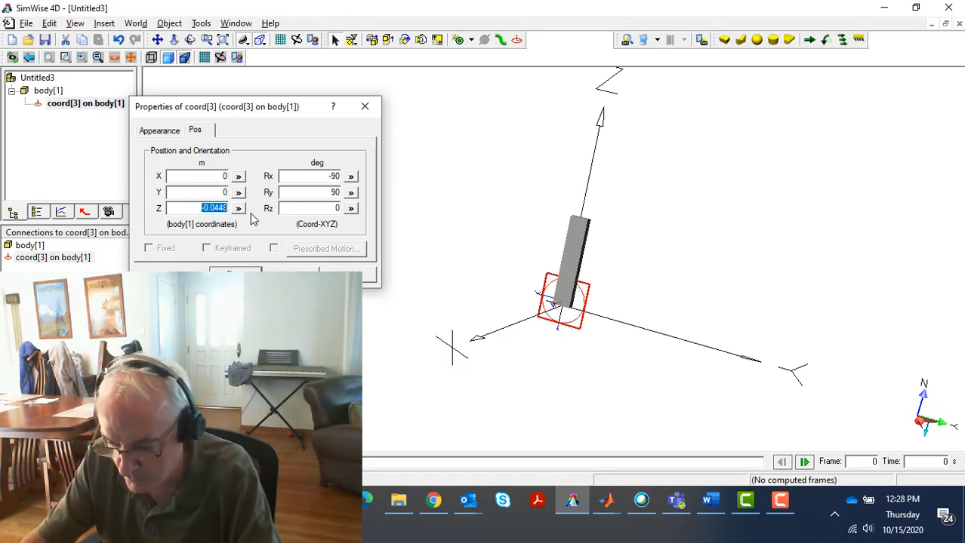
{"action": "key", "text": "BackSpace"}
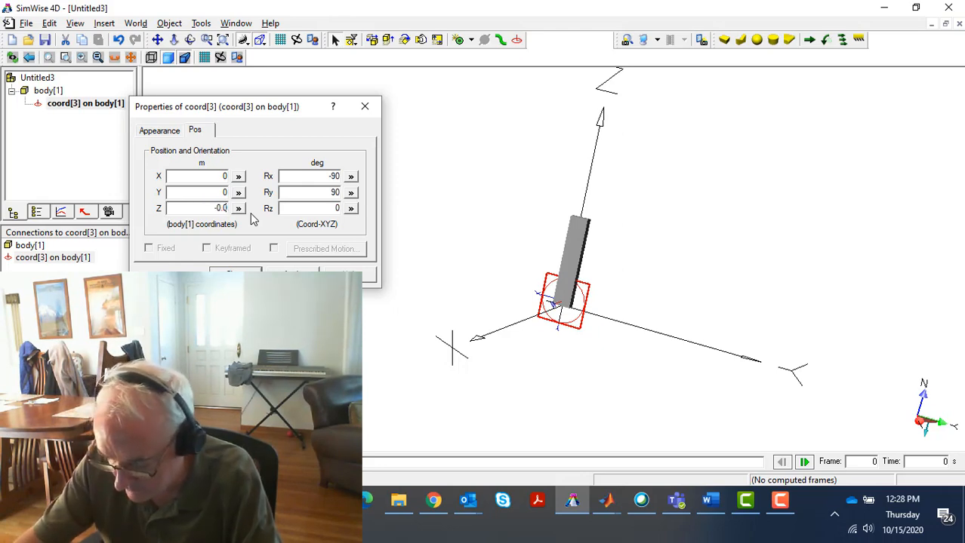
{"action": "type", "text": "-0.05"}
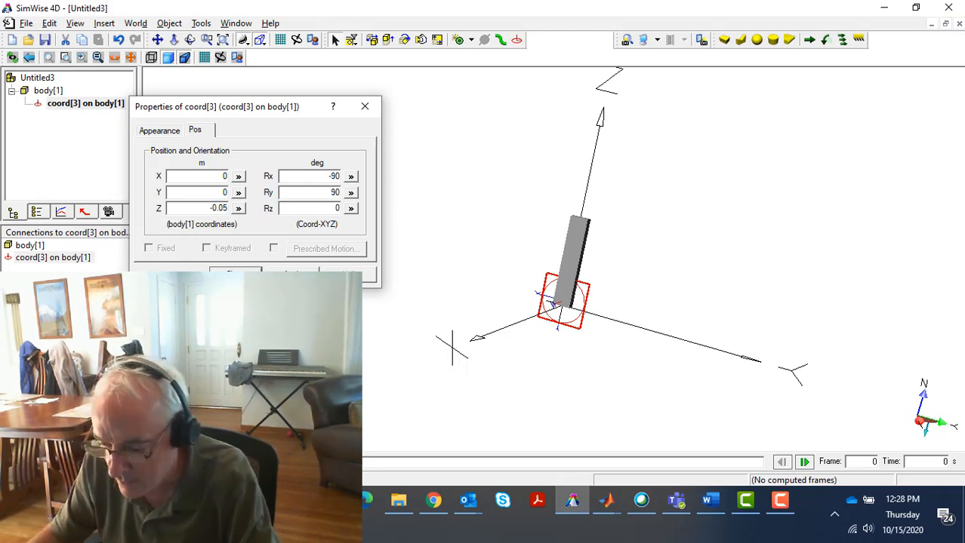
{"action": "left_click", "coordinate": [292, 274]}
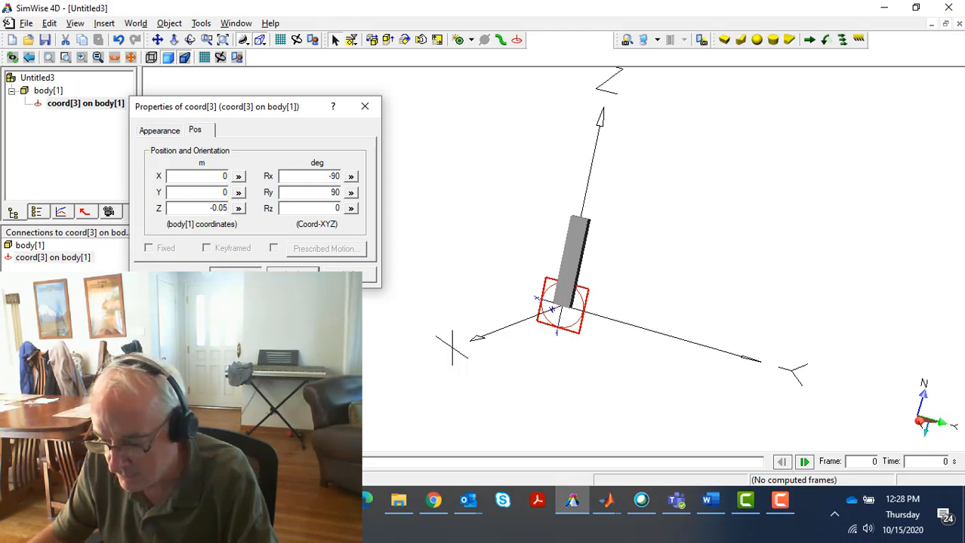
{"action": "left_click", "coordinate": [235, 275]}
Run the simulation of the unconstrained body, reset it, and advance to frame 8
{"action": "key", "text": "ctrl+r"}
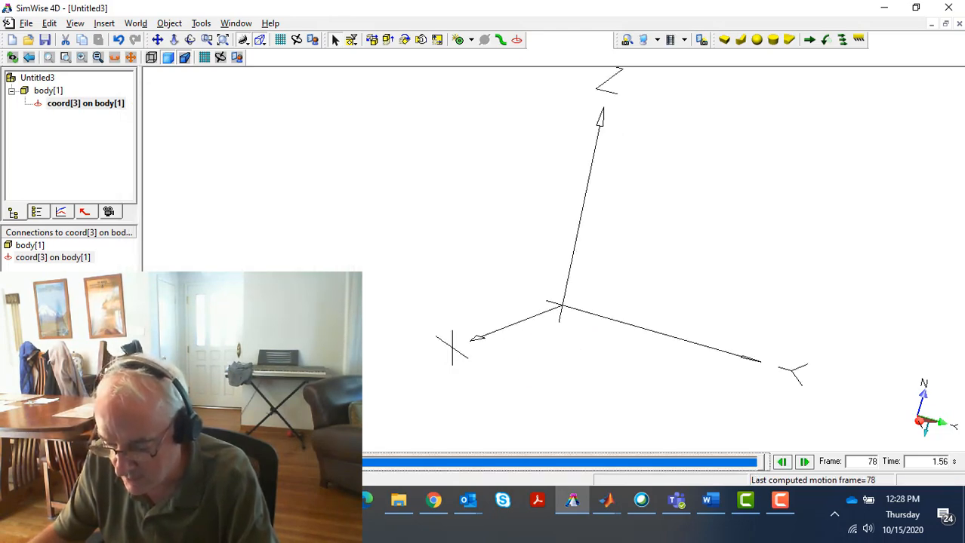
{"action": "left_click", "coordinate": [15, 462]}
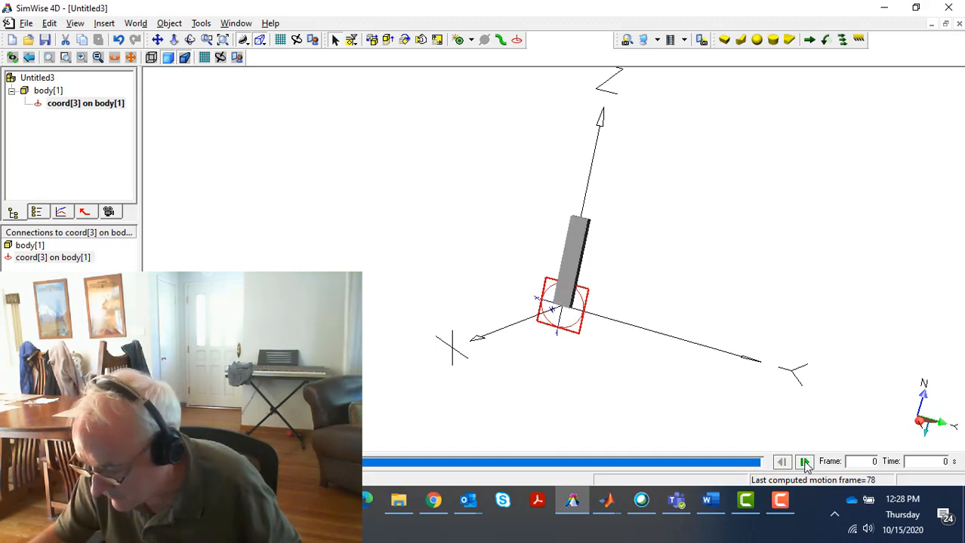
{"action": "left_click", "coordinate": [804, 463]}
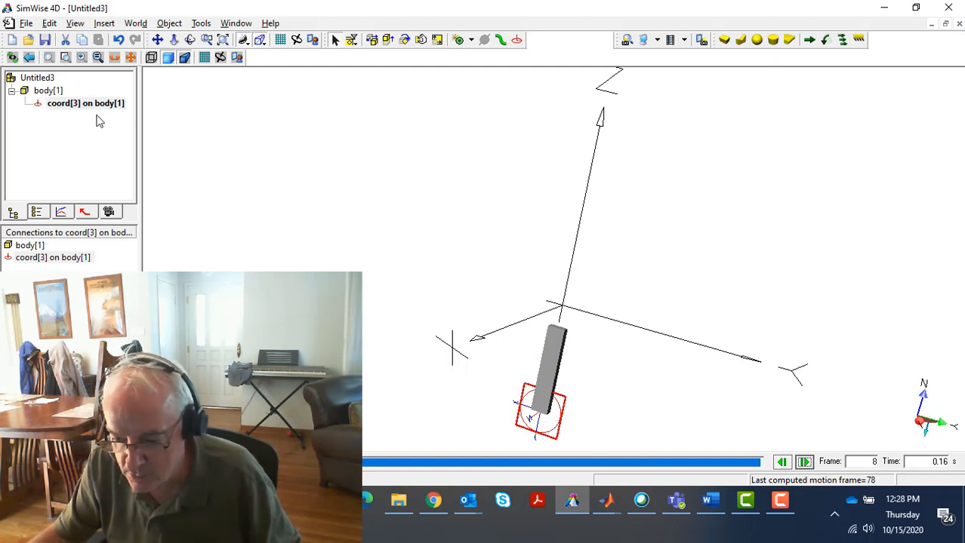
Rename the box body as A and close its properties
{"action": "left_click", "coordinate": [46, 90]}
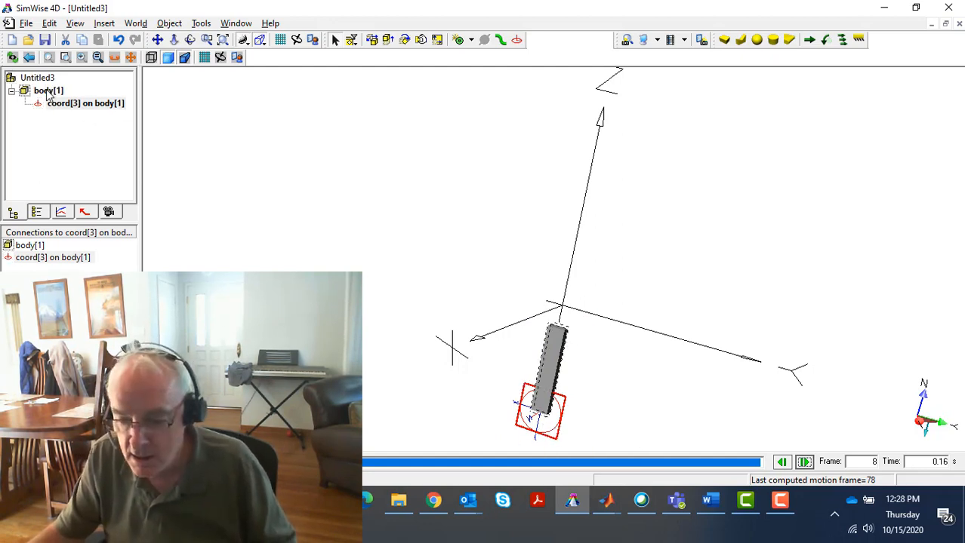
{"action": "double_click", "coordinate": [47, 91]}
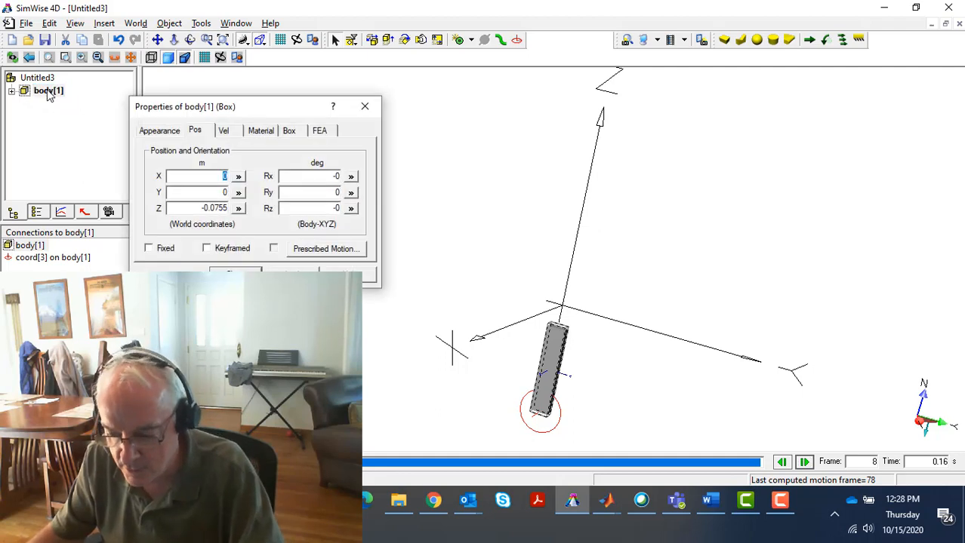
{"action": "left_click", "coordinate": [160, 130]}
{"action": "left_click", "coordinate": [185, 164]}
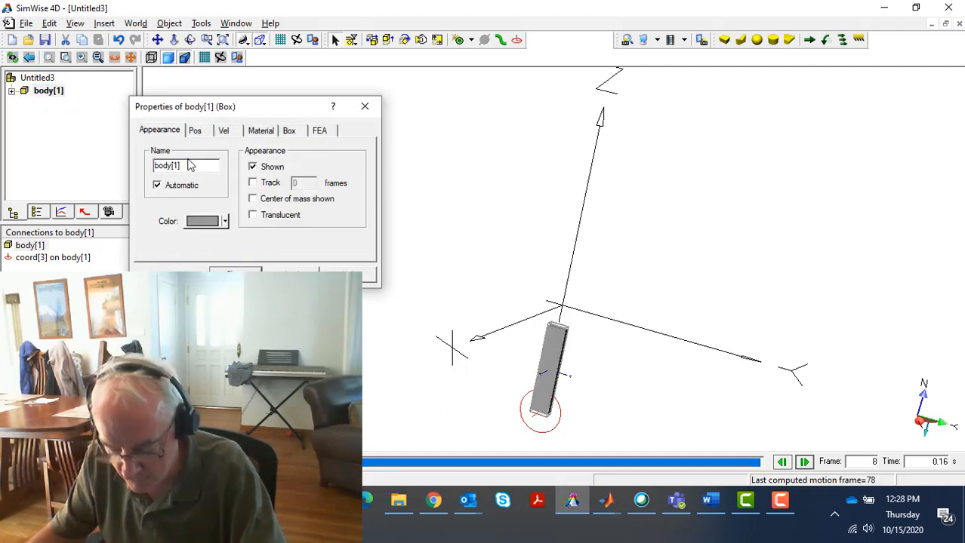
{"action": "left_click_drag", "start_coordinate": [187, 166], "coordinate": [139, 157]}
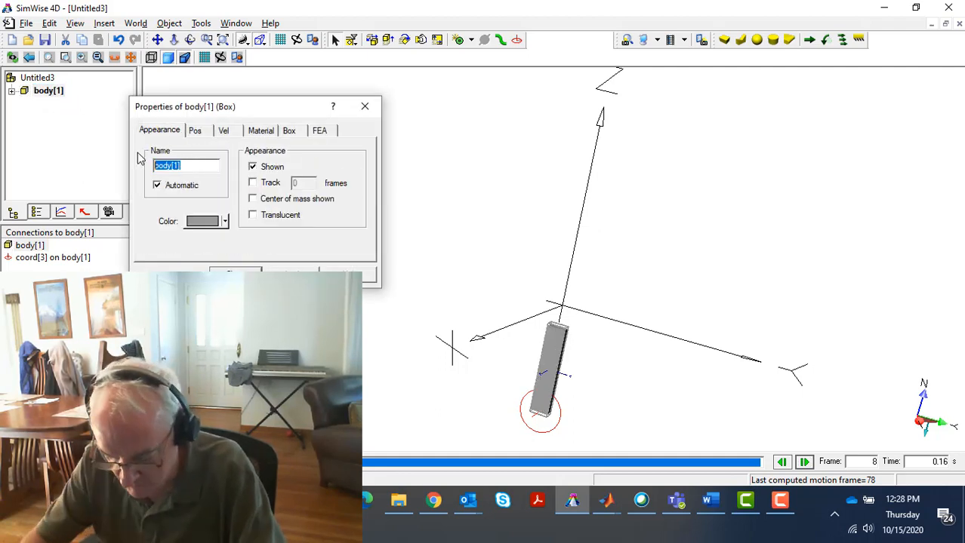
{"action": "type", "text": "A"}
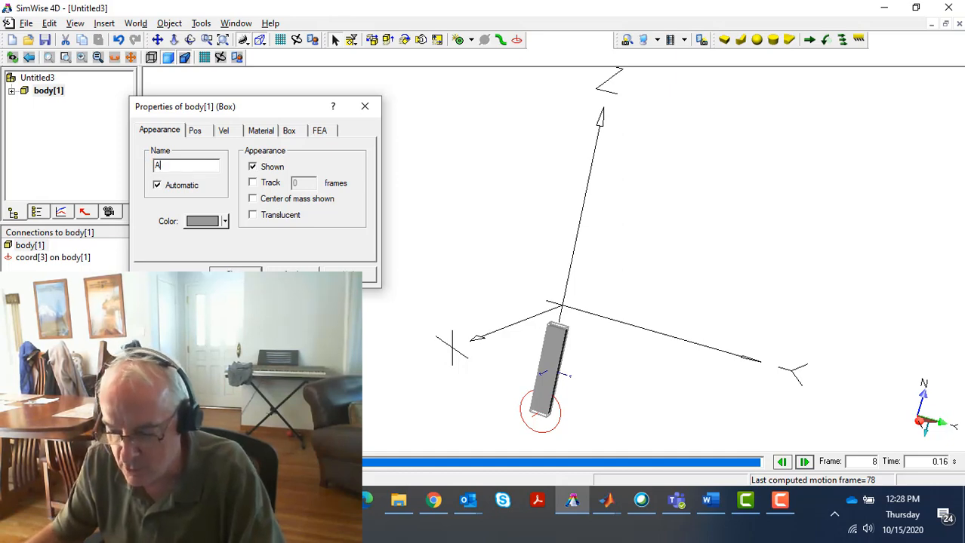
{"action": "left_click", "coordinate": [293, 275]}
{"action": "left_click", "coordinate": [249, 273]}
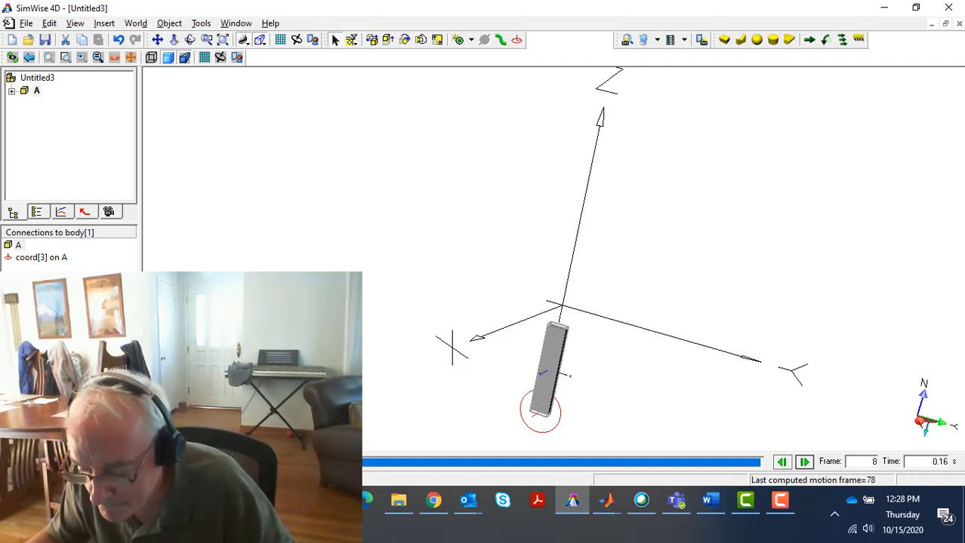
Reset the simulation and join body A in place to the background with a revolute joint at its lower coordinate system
{"action": "left_click", "coordinate": [60, 462]}
{"action": "left_click", "coordinate": [520, 377]}
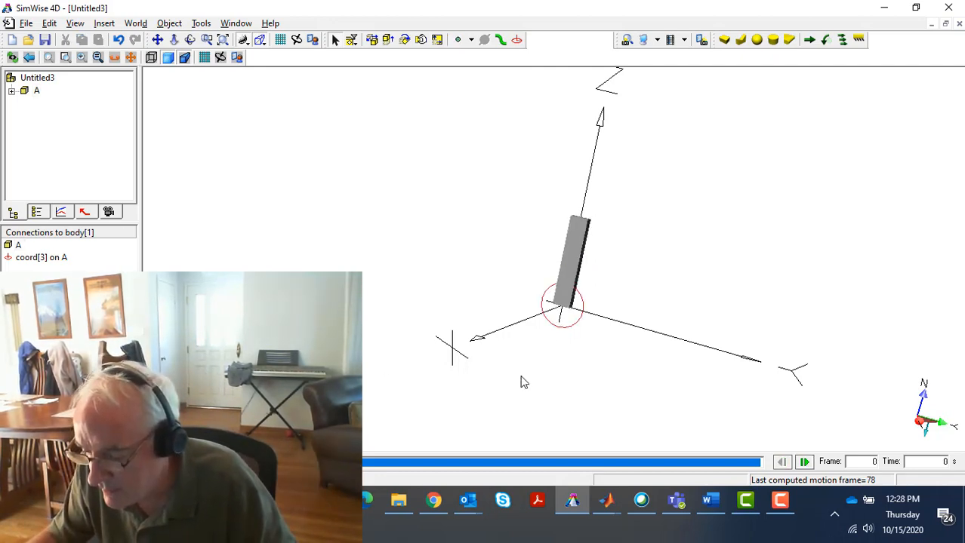
{"action": "left_click", "coordinate": [568, 325]}
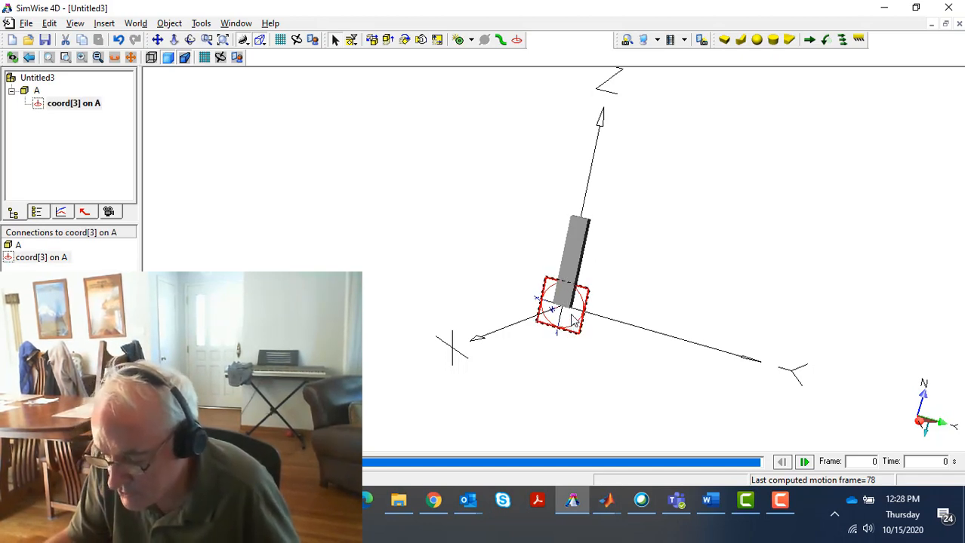
{"action": "left_click", "coordinate": [459, 42]}
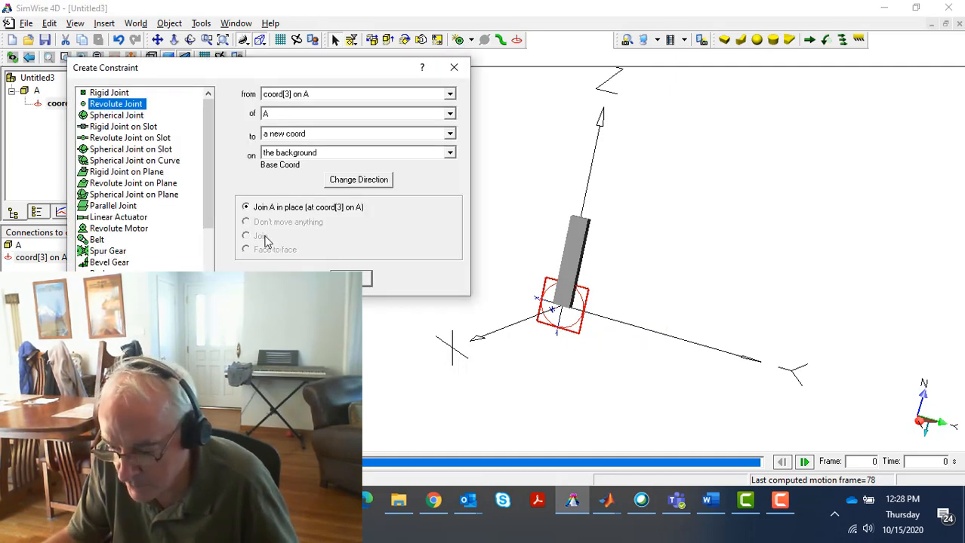
{"action": "left_click", "coordinate": [355, 279]}
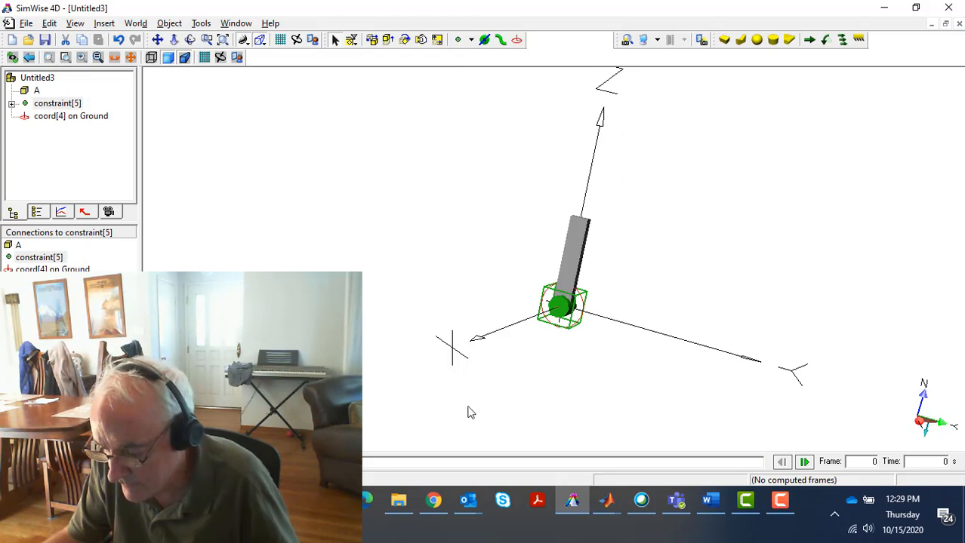
Inspect the revolute joint from another angle, run the simulation, and reset it to the start
{"action": "middle_click_drag", "start_coordinate": [593, 325], "coordinate": [561, 333]}
{"action": "left_click", "coordinate": [563, 320]}
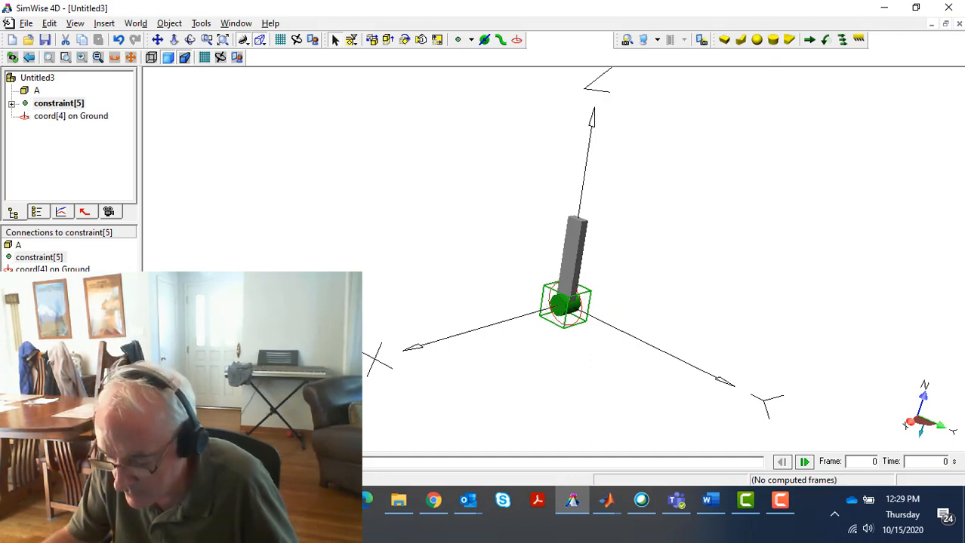
{"action": "key", "text": "ctrl+r"}
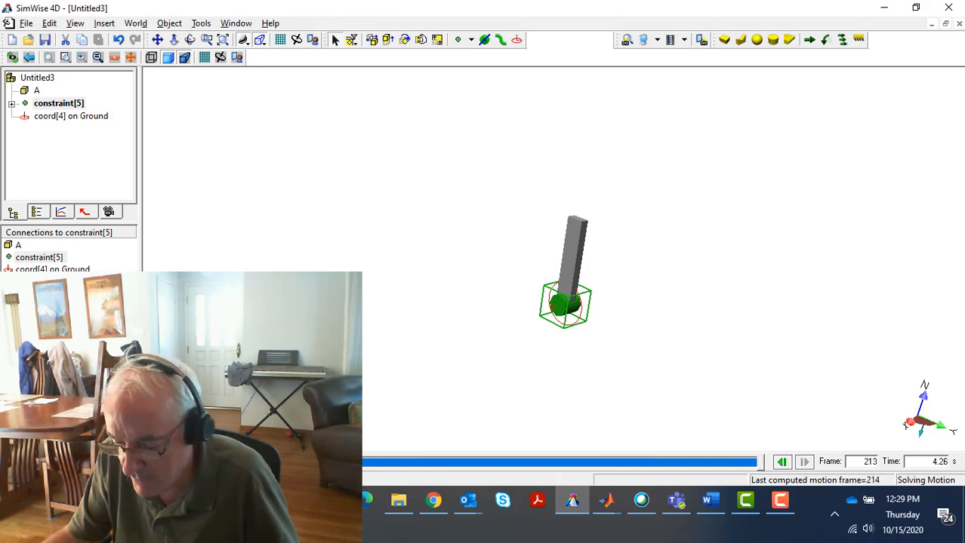
{"action": "key", "text": "ctrl+r"}
{"action": "key", "text": "ctrl+t"}
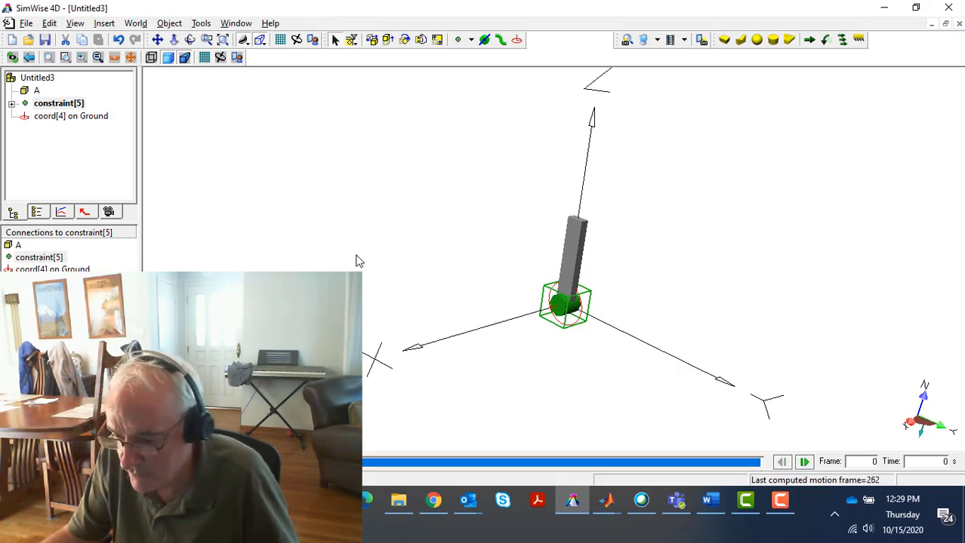
{"action": "left_click", "coordinate": [359, 261]}
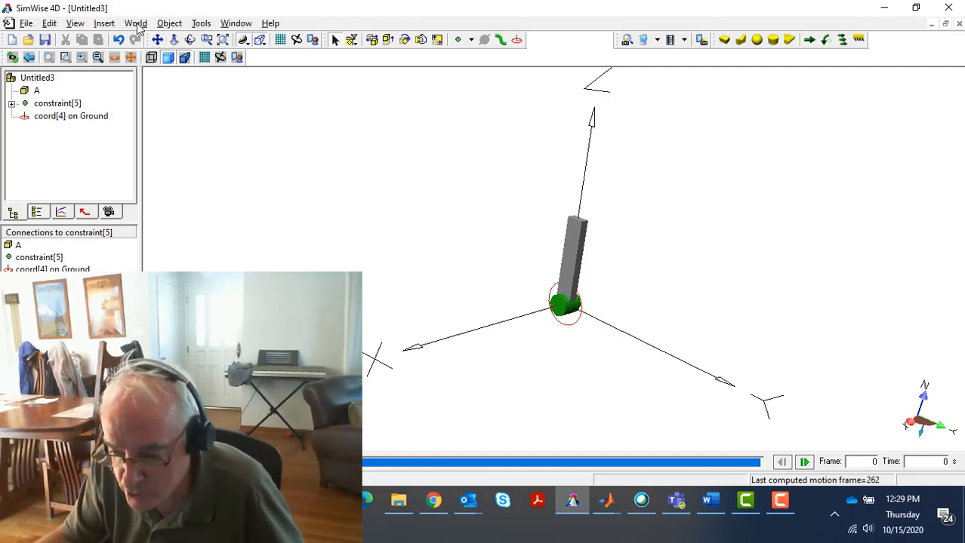
Attach a structural load to the narrow side face of body A near its upper end, and run the simulation
{"action": "left_click", "coordinate": [105, 24]}
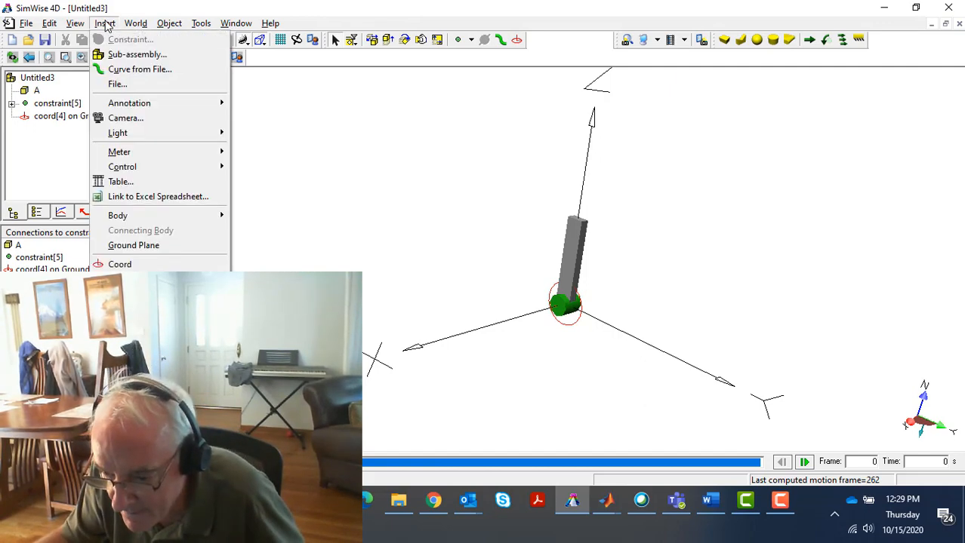
{"action": "left_click", "coordinate": [137, 265]}
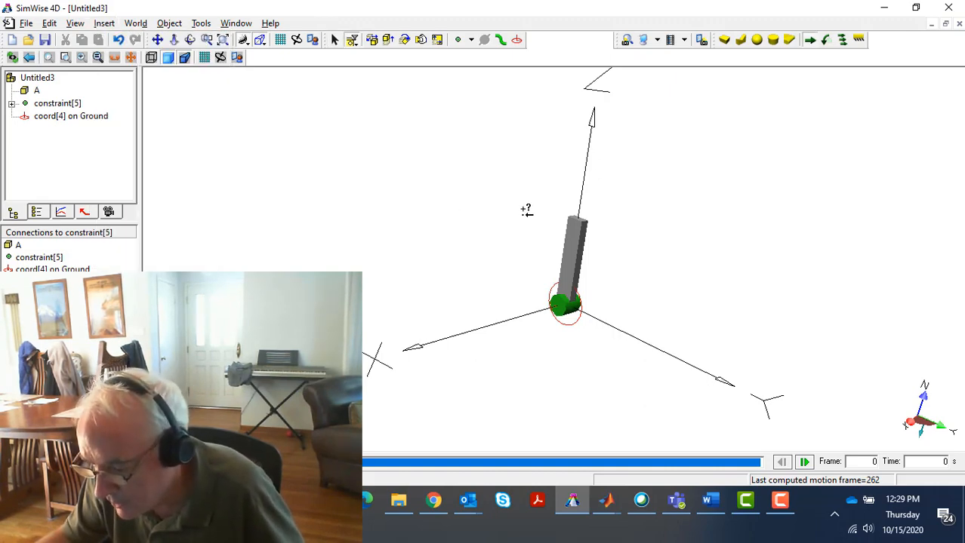
{"action": "left_click", "coordinate": [583, 228]}
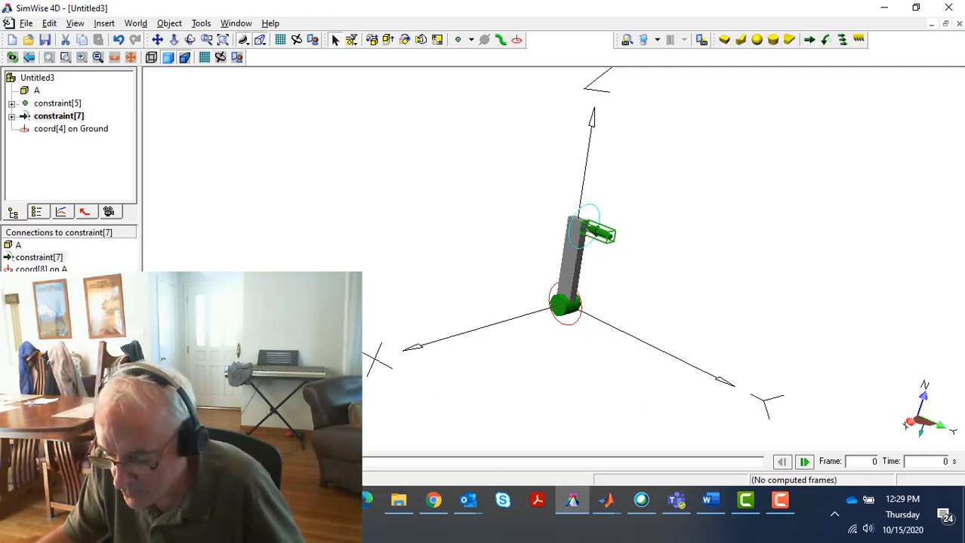
{"action": "key", "text": "ctrl+r"}
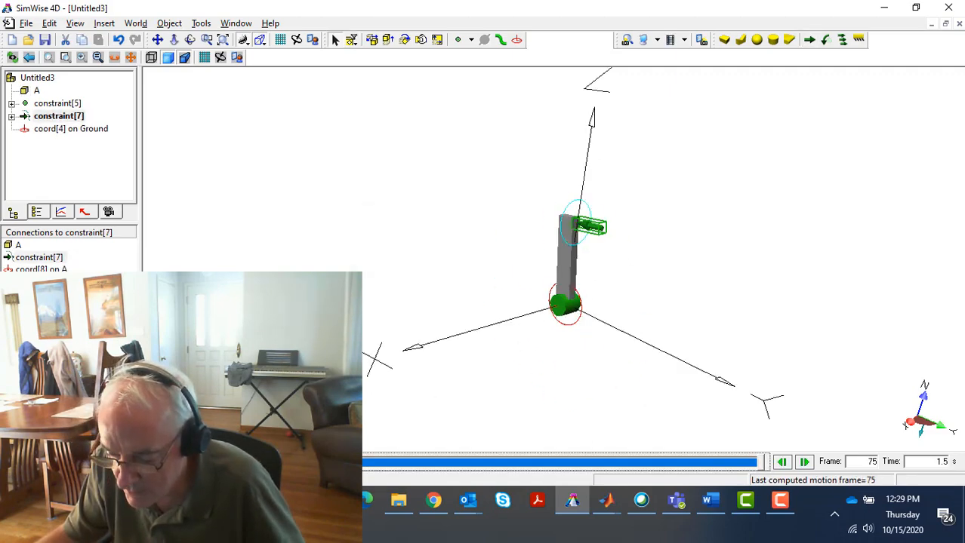
Set the structural load's Y force to -0.000001 N, run the simulation again, and reset it to the start
{"action": "double_click", "coordinate": [604, 233]}
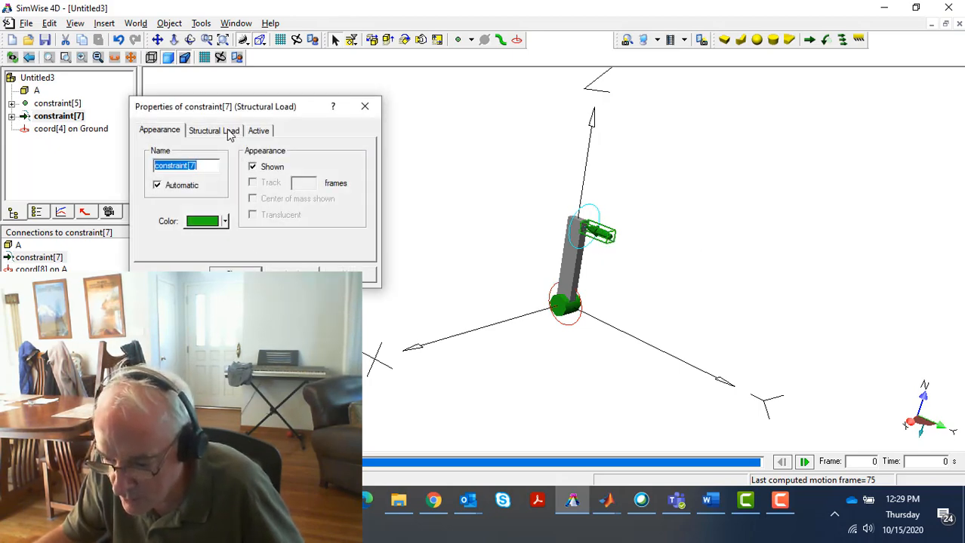
{"action": "left_click", "coordinate": [214, 130]}
{"action": "left_click", "coordinate": [225, 200]}
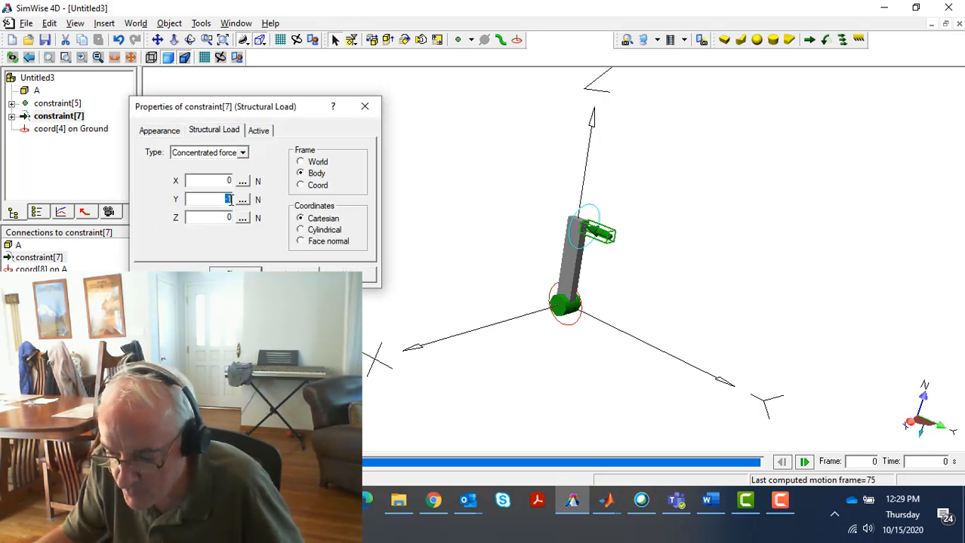
{"action": "type", "text": "-"}
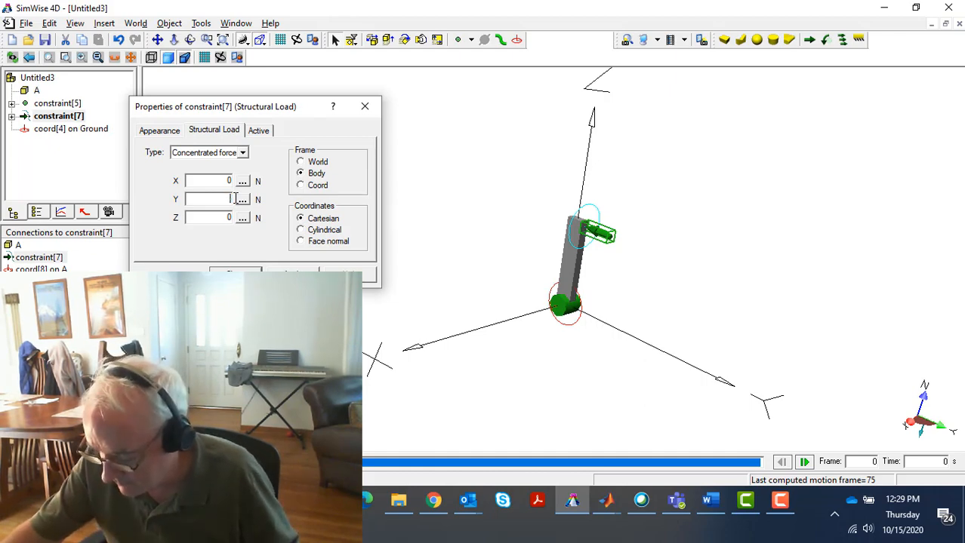
{"action": "type", "text": "0.00"}
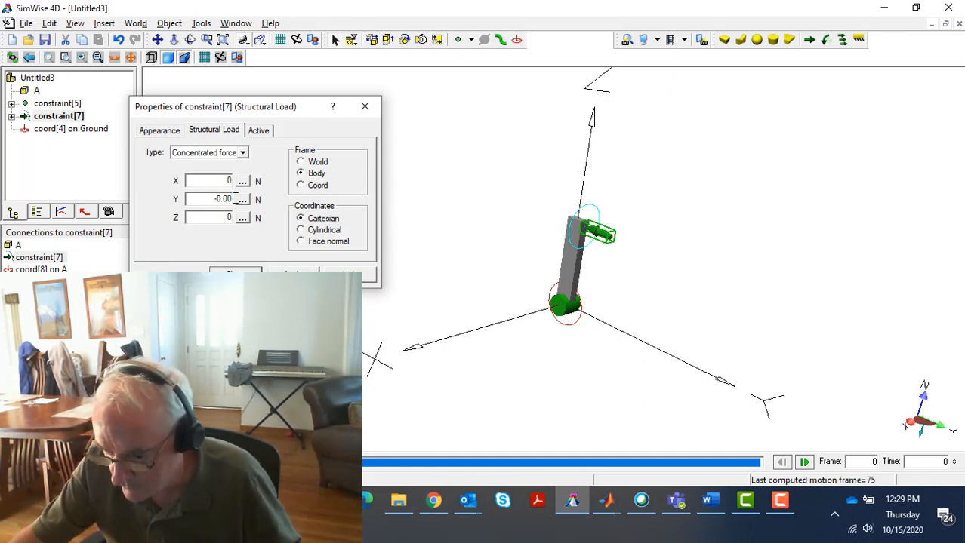
{"action": "type", "text": "0001"}
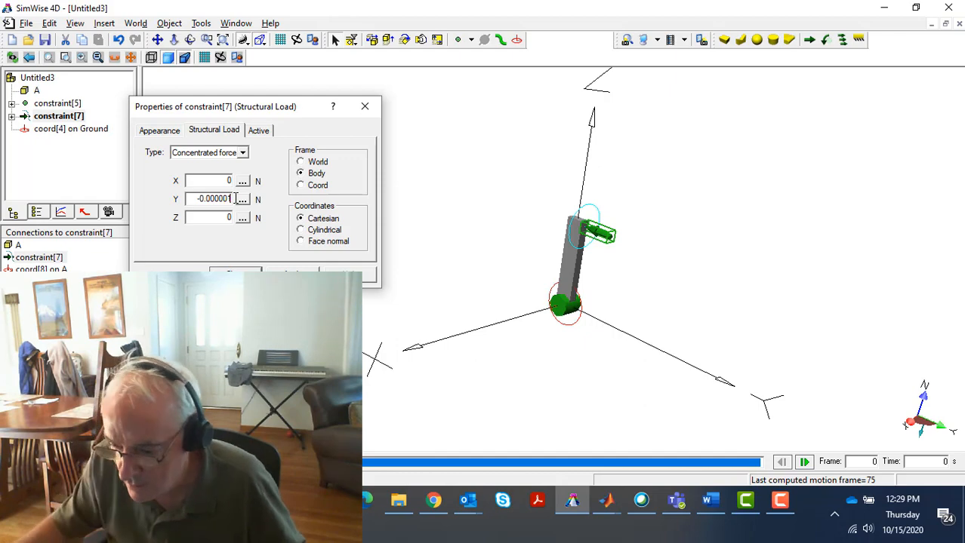
{"action": "key", "text": "Return"}
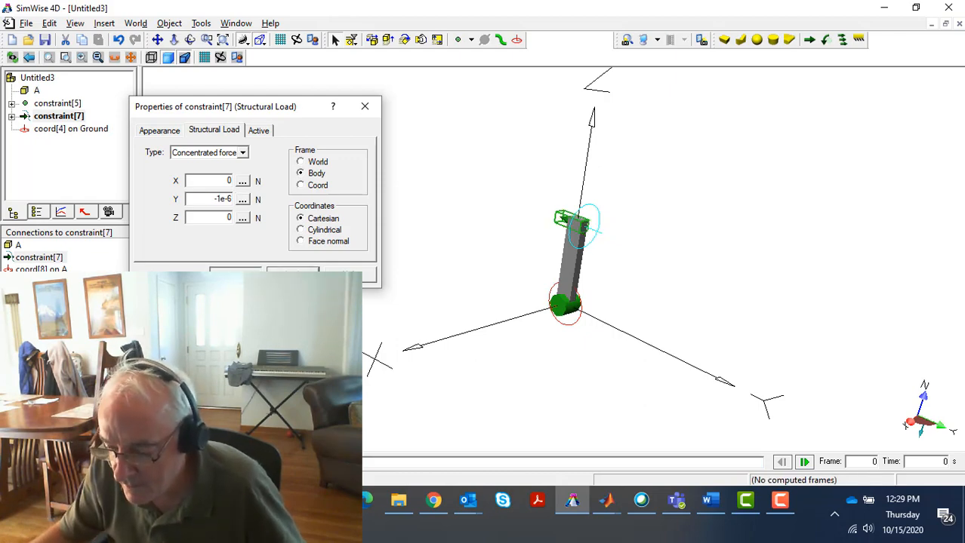
{"action": "left_click", "coordinate": [213, 462]}
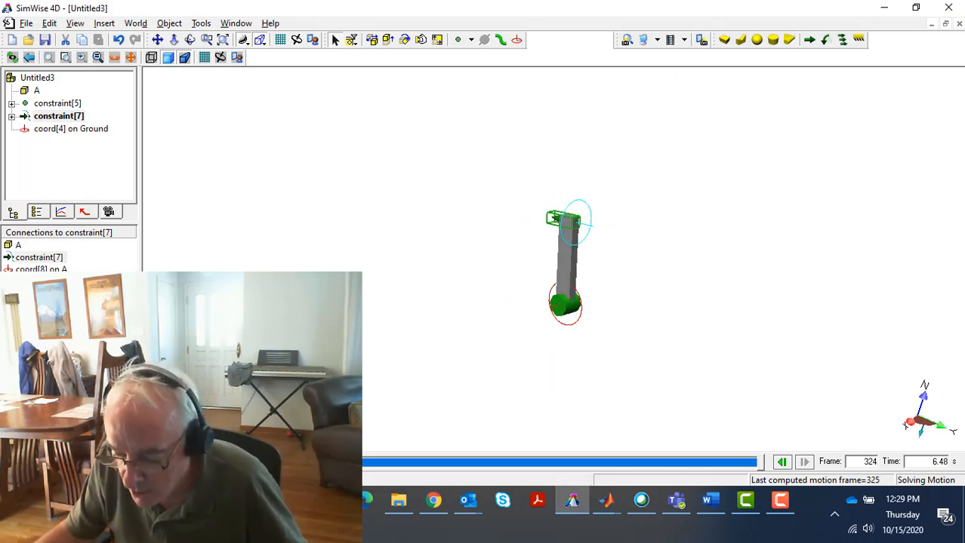
{"action": "left_click", "coordinate": [163, 462]}
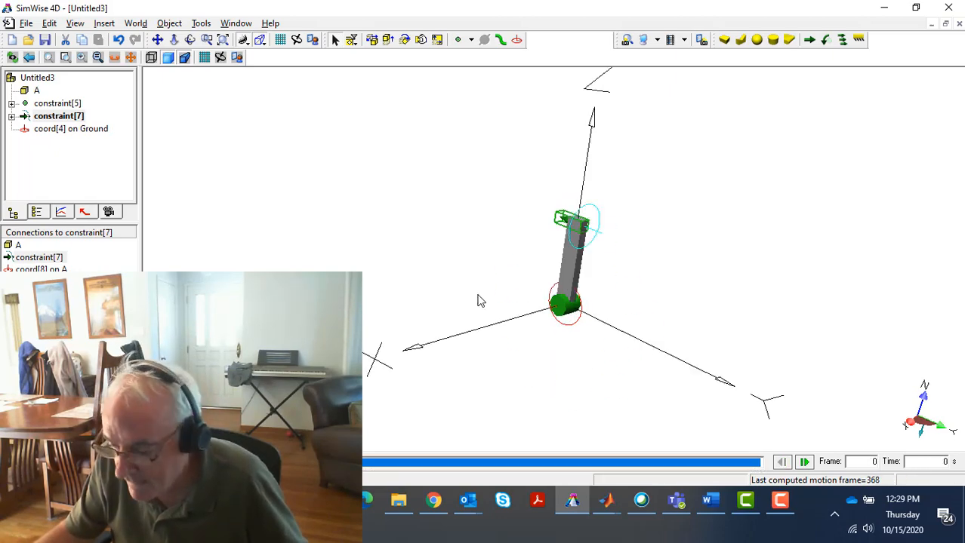
Delete the structural load and its coordinate system from the upper end of body A
{"action": "left_click", "coordinate": [513, 184]}
{"action": "left_click_drag", "start_coordinate": [509, 176], "coordinate": [653, 265]}
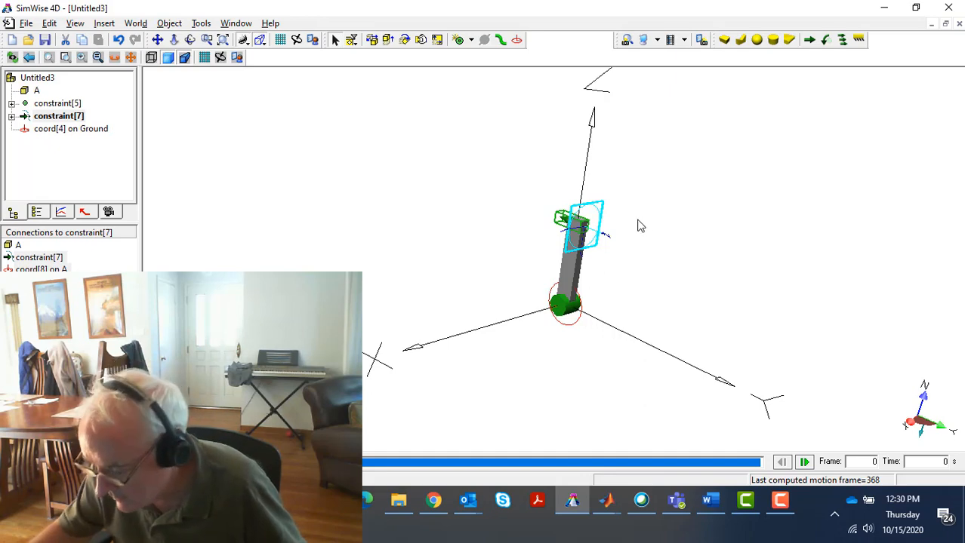
{"action": "key", "text": "Delete"}
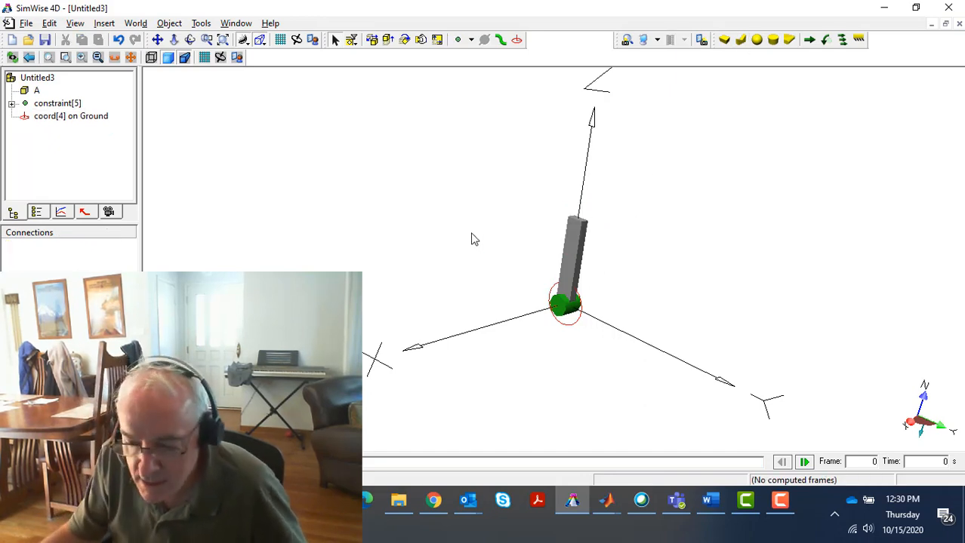
Rename the revolute joint constraint between body A and the ground as GA
{"action": "left_click", "coordinate": [62, 105]}
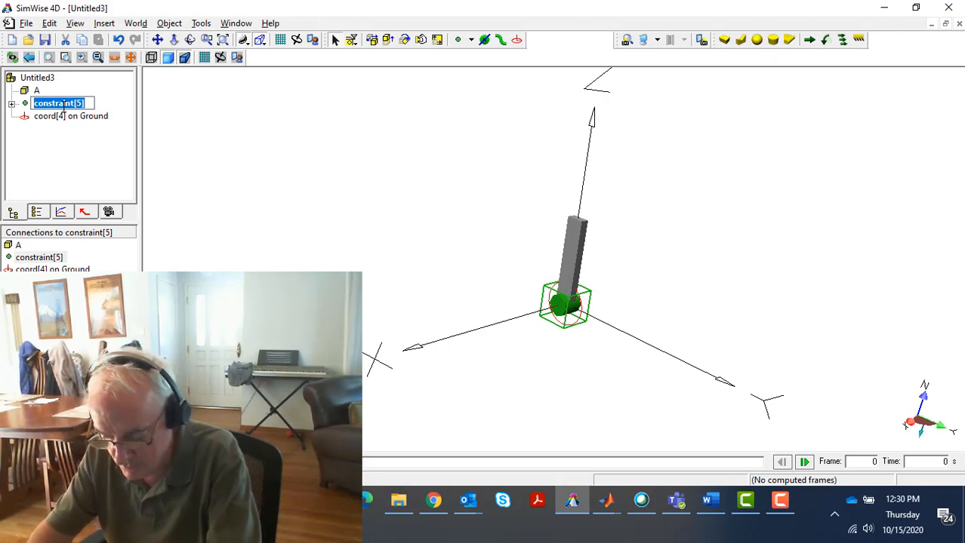
{"action": "type", "text": "GA"}
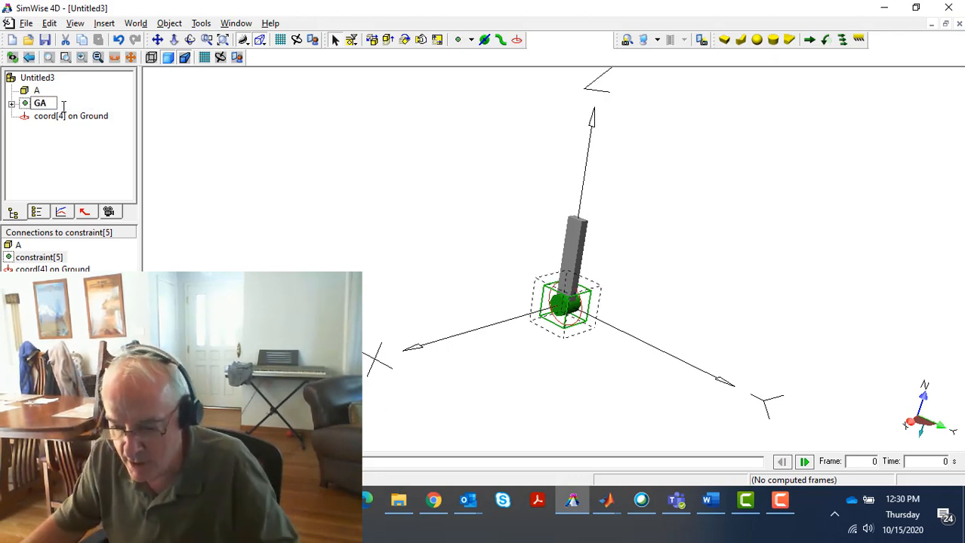
{"action": "key", "text": "Return"}
Duplicate body A and name the copy B
{"action": "left_click", "coordinate": [573, 246]}
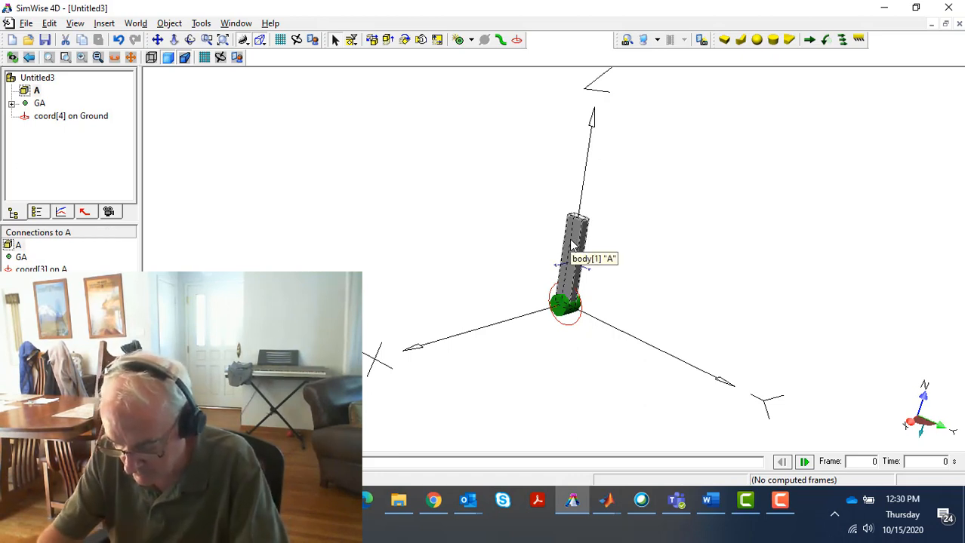
{"action": "key", "text": "ctrl+d"}
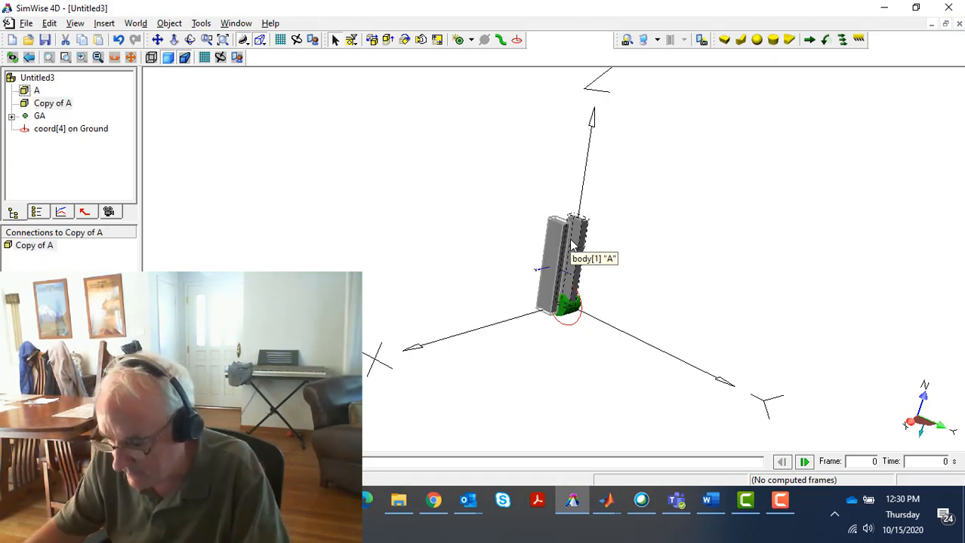
{"action": "double_click", "coordinate": [560, 249]}
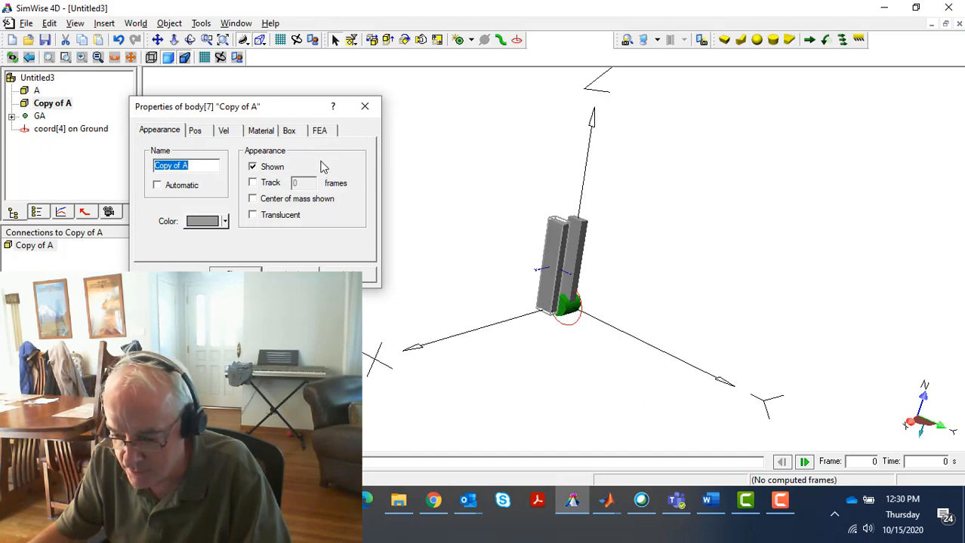
{"action": "type", "text": "B"}
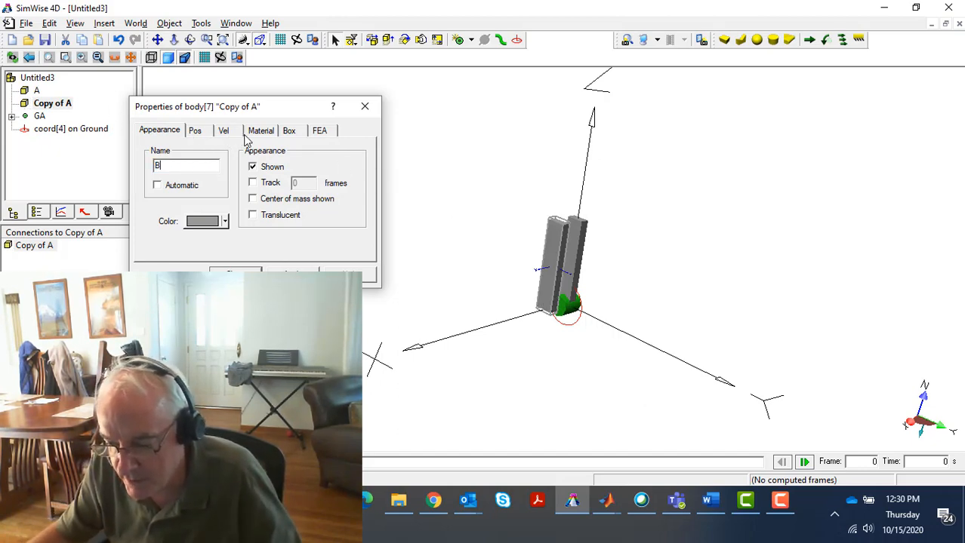
Set the Z height of body B to 0.2 m
{"action": "left_click", "coordinate": [291, 132]}
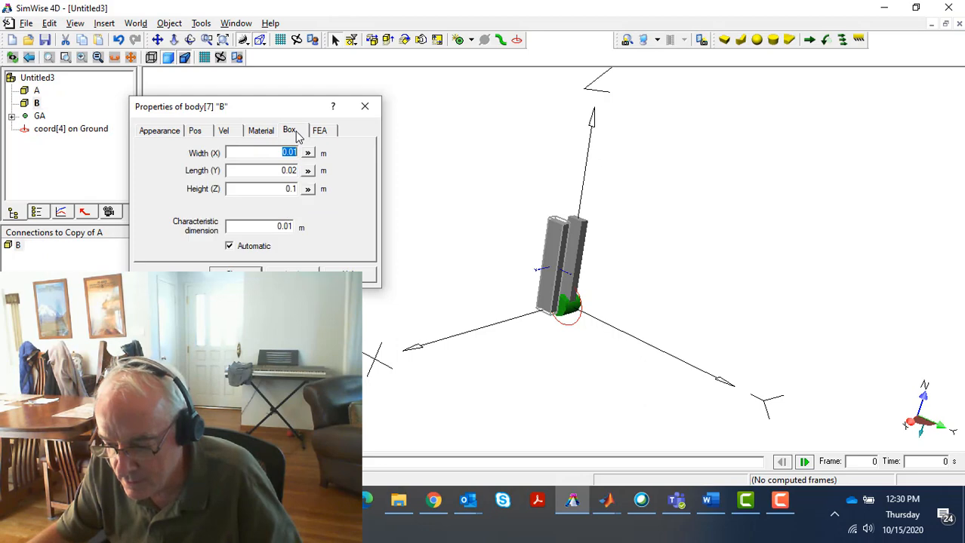
{"action": "double_click", "coordinate": [292, 189]}
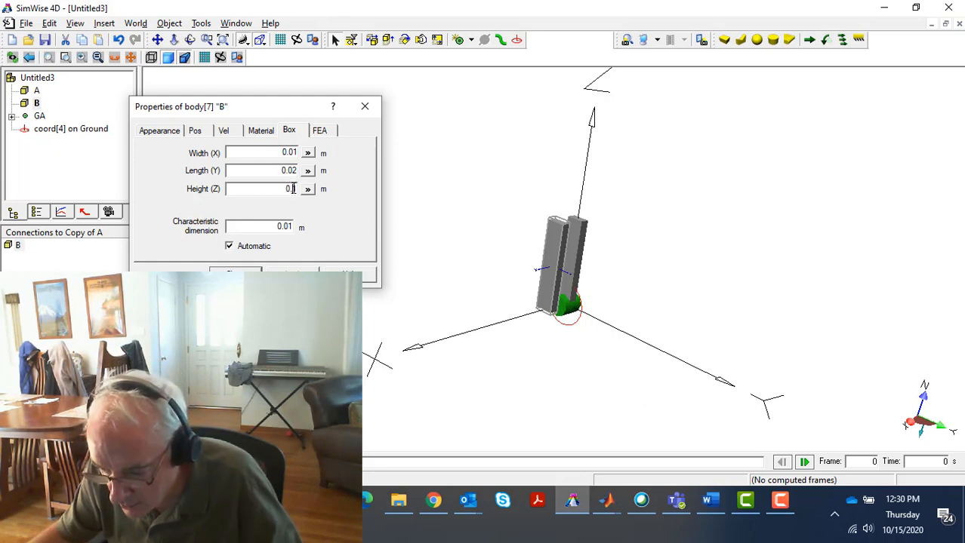
{"action": "type", "text": "2"}
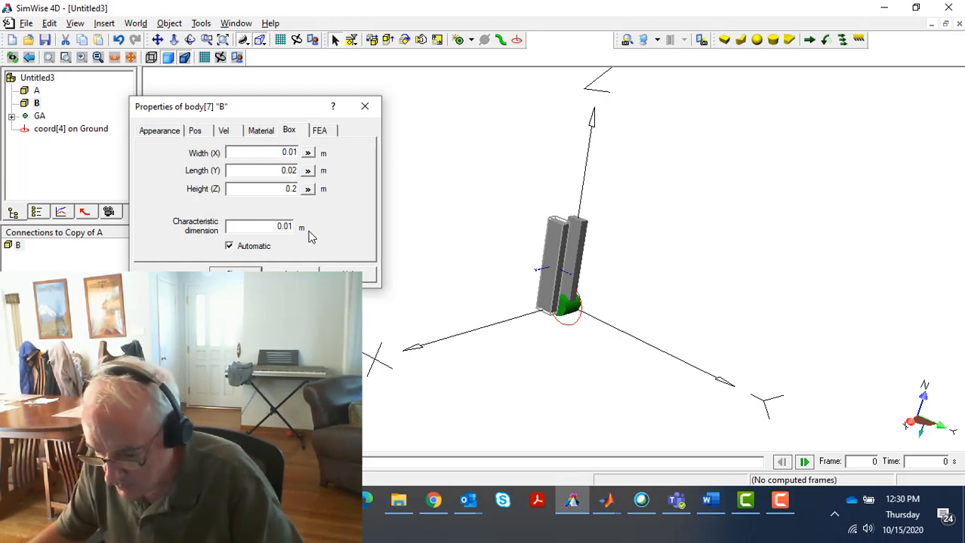
{"action": "left_click", "coordinate": [293, 272]}
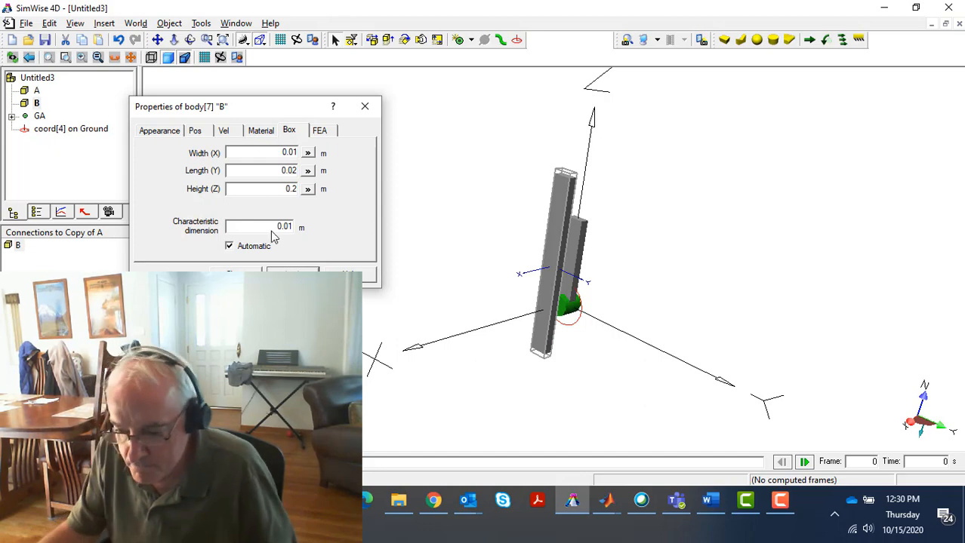
Set body B's Rx orientation to 90 degrees so the link lies crosswise to body A
{"action": "left_click", "coordinate": [198, 133]}
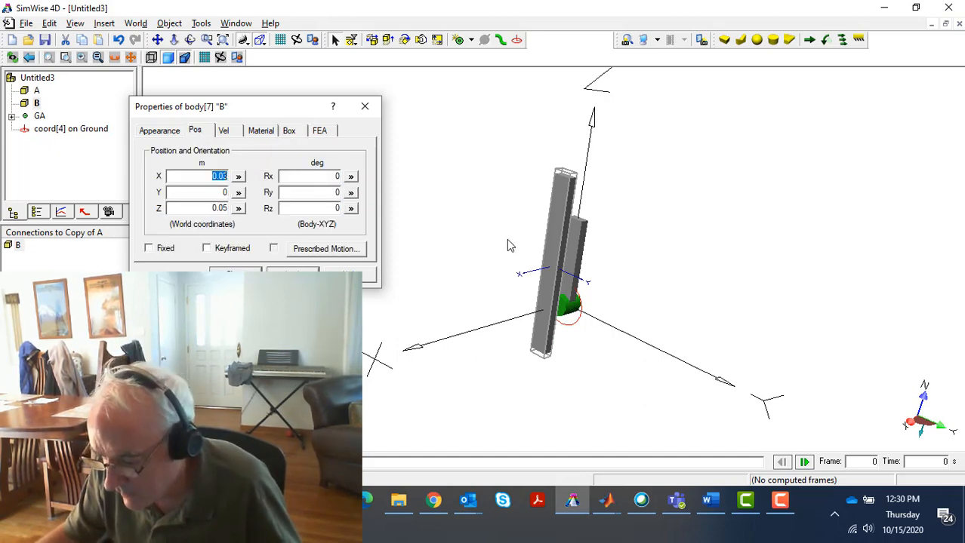
{"action": "double_click", "coordinate": [330, 174]}
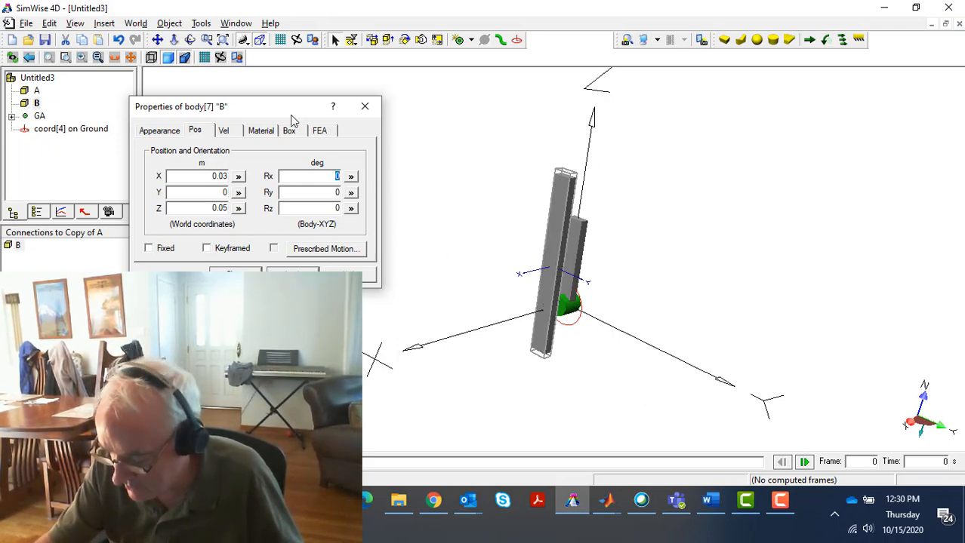
{"action": "type", "text": "90"}
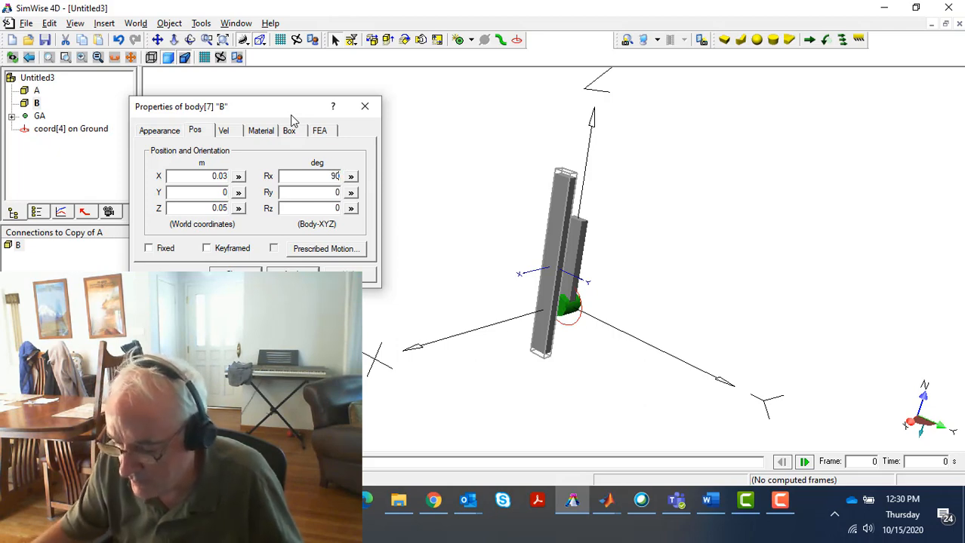
{"action": "left_click", "coordinate": [292, 273]}
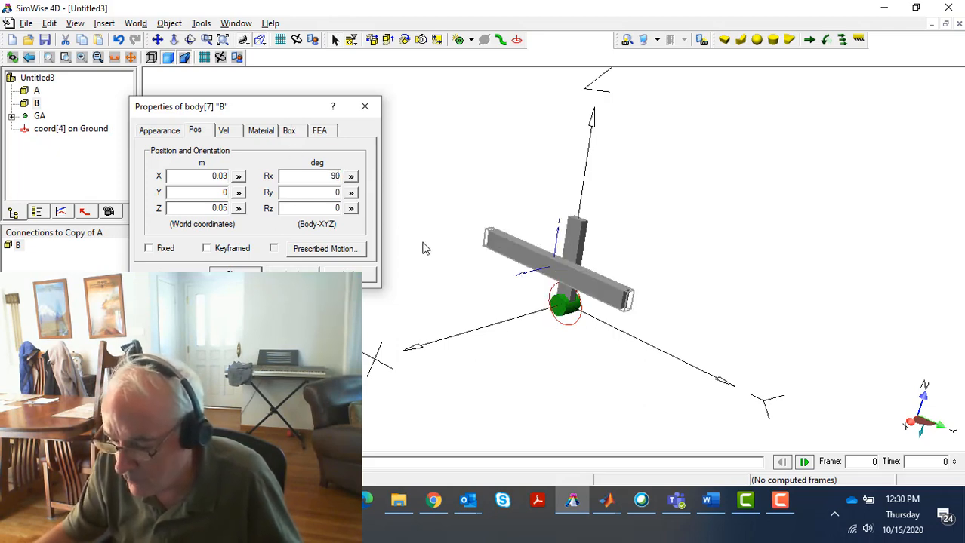
{"action": "left_click", "coordinate": [235, 273]}
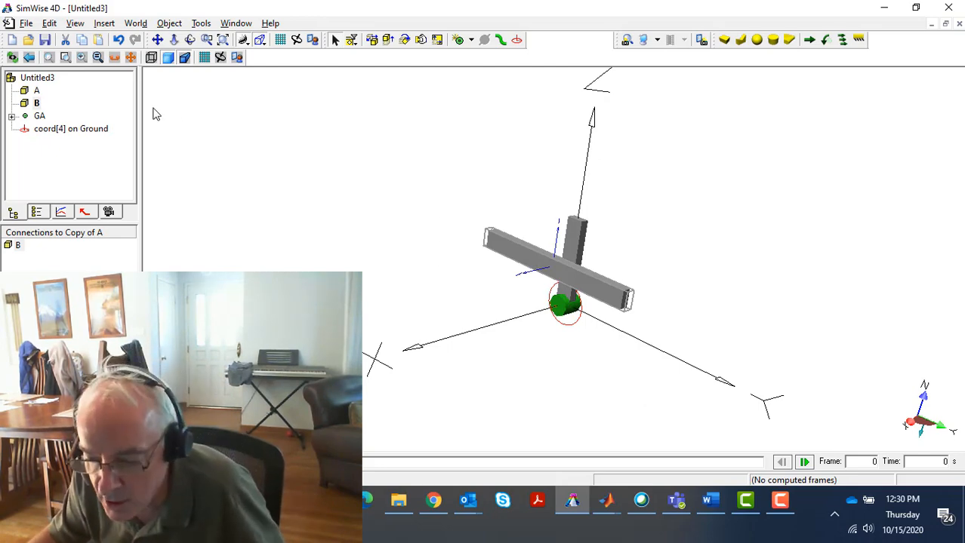
Place one coordinate system on the face of body A near its upper end and another near the far end of body B
{"action": "left_click", "coordinate": [518, 44]}
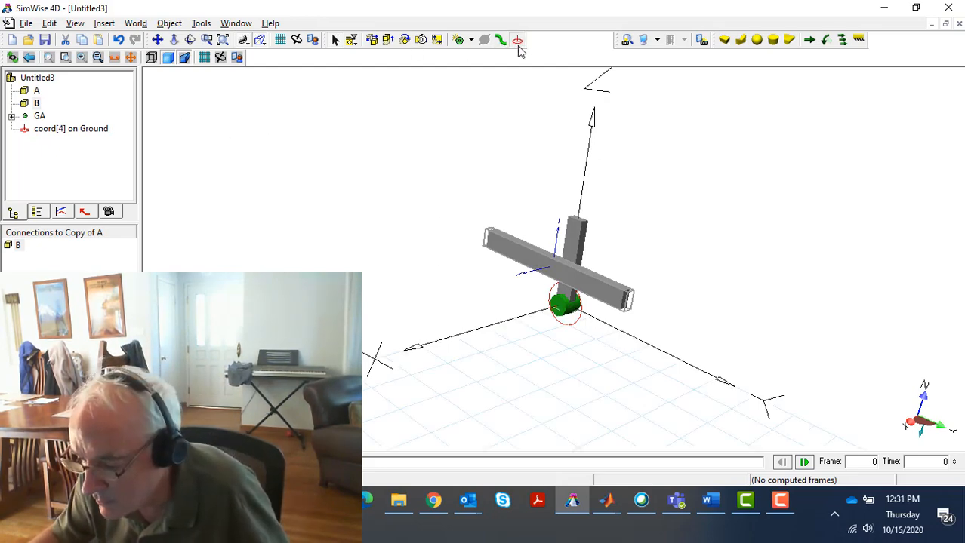
{"action": "left_click", "coordinate": [567, 227]}
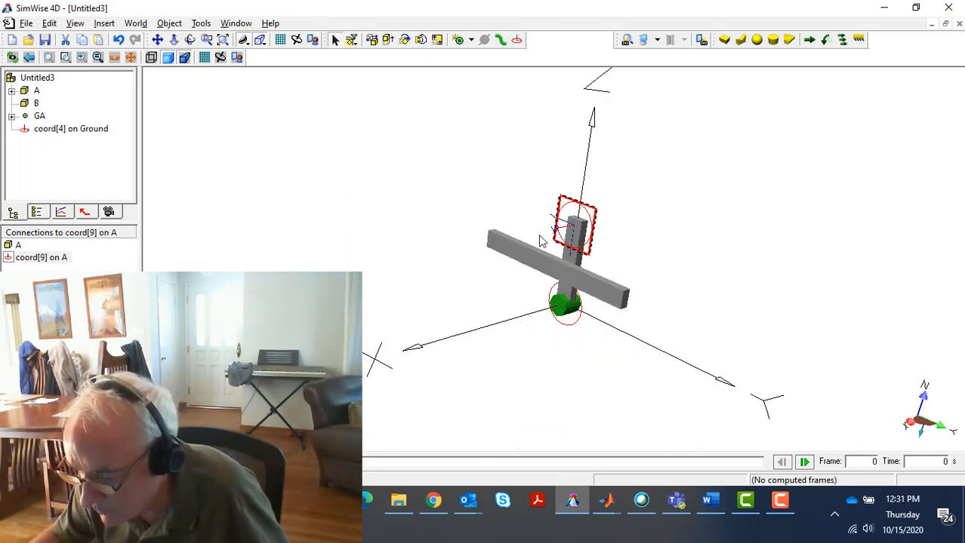
{"action": "left_click", "coordinate": [497, 250]}
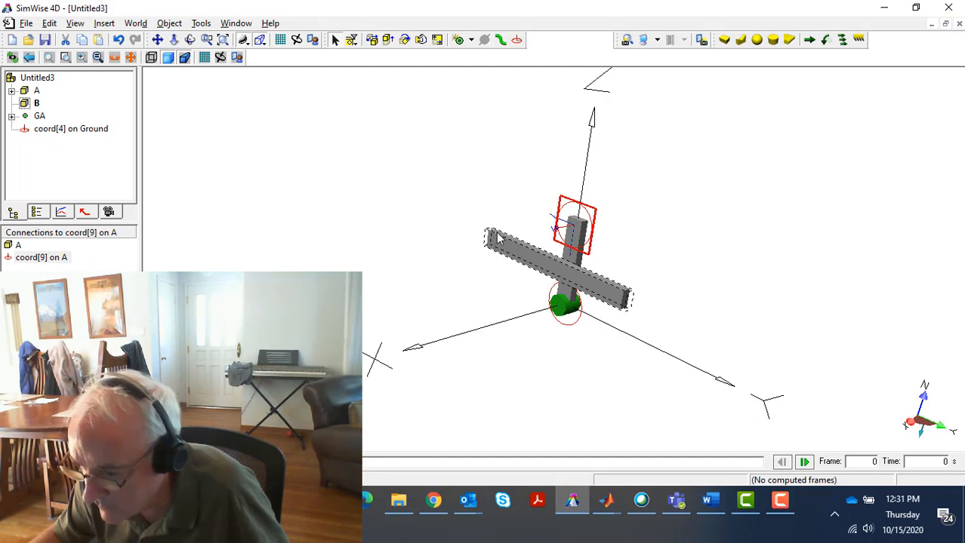
{"action": "left_click", "coordinate": [517, 40]}
{"action": "left_click", "coordinate": [490, 238]}
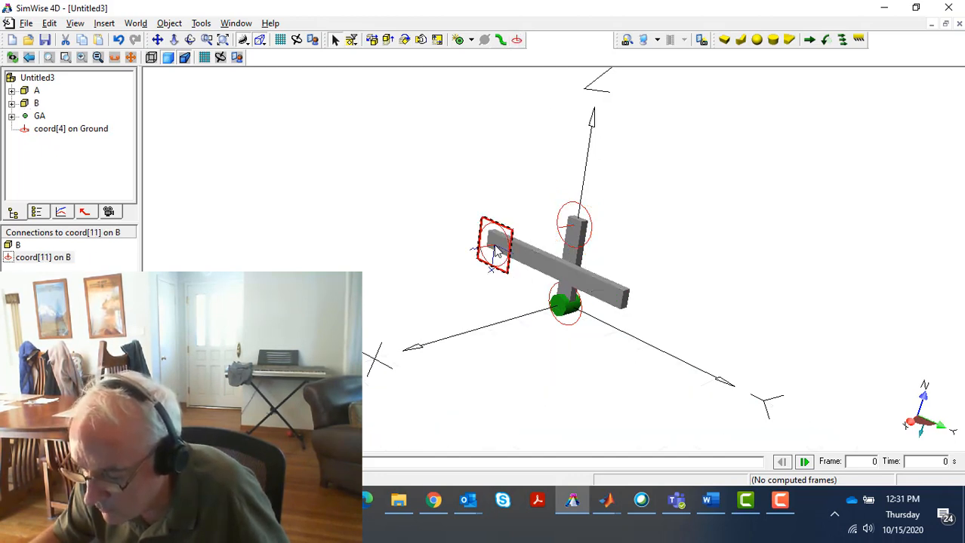
Set the X and Y positions of both new coordinate systems on bodies A and B to 0
{"action": "left_click_drag", "start_coordinate": [534, 279], "coordinate": [613, 277]}
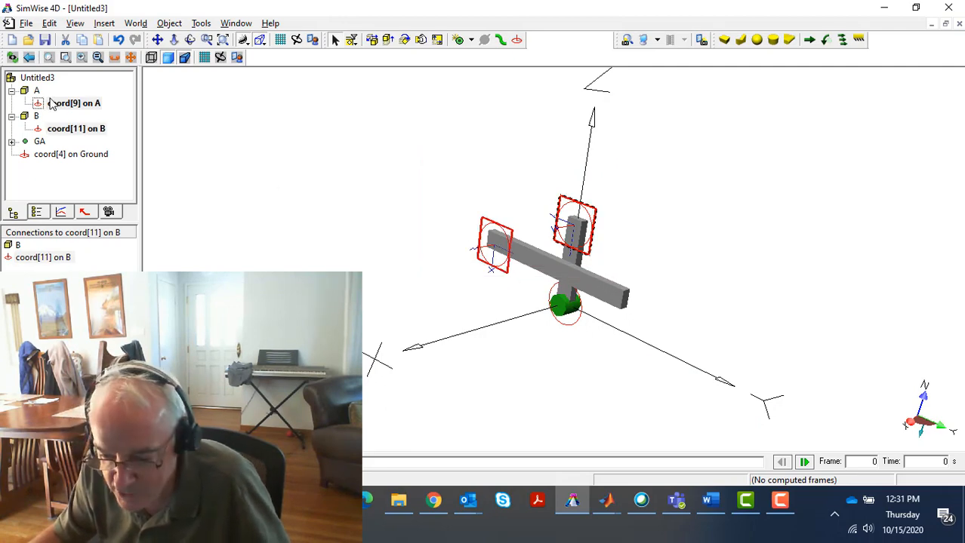
{"action": "right_click", "coordinate": [496, 235]}
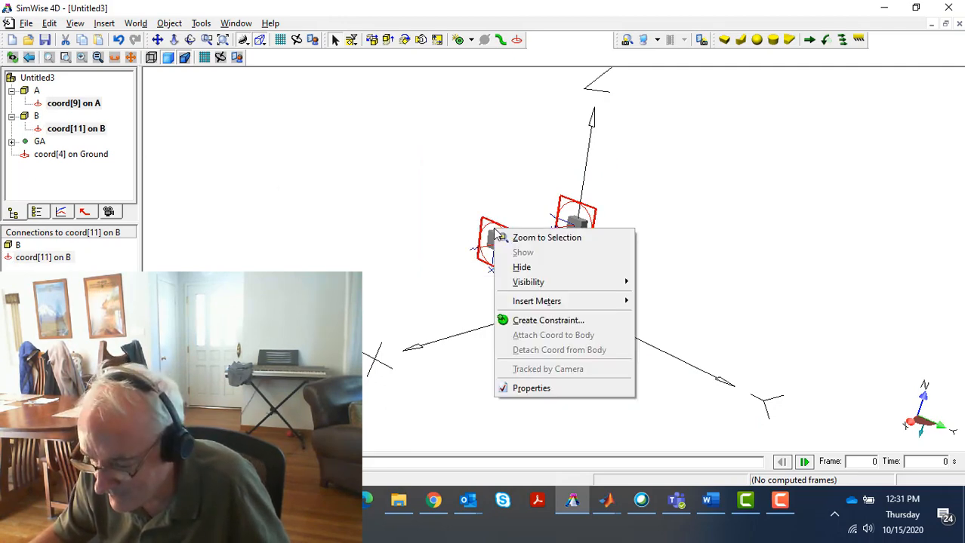
{"action": "left_click", "coordinate": [561, 398]}
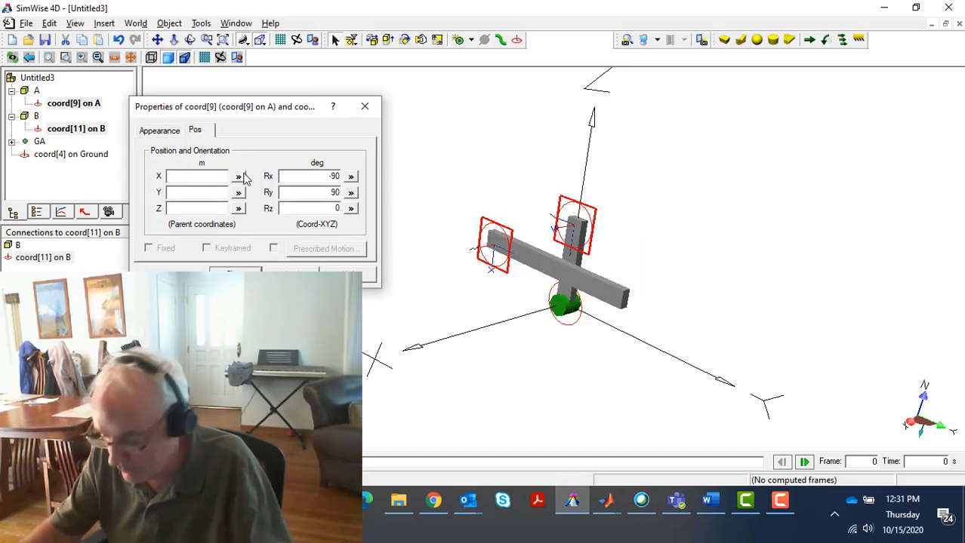
{"action": "type", "text": "0"}
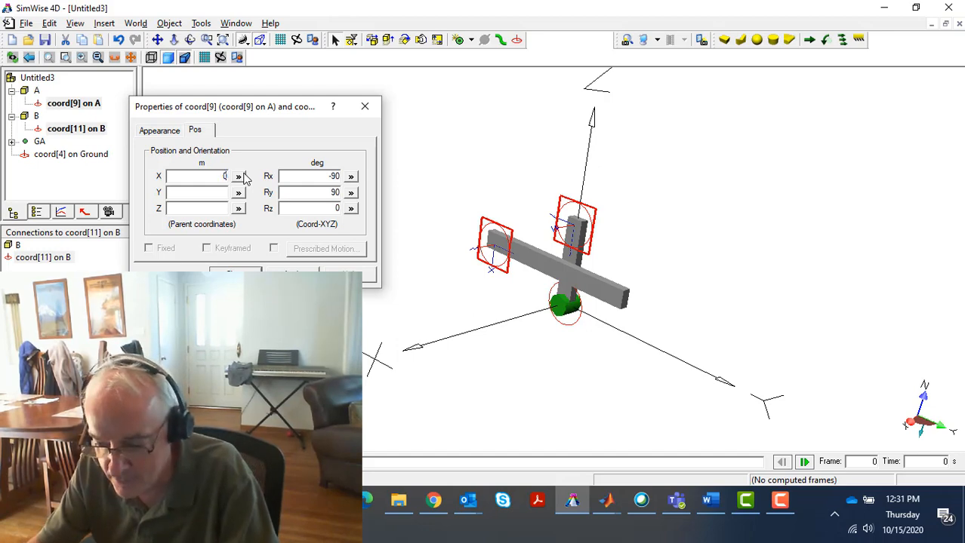
{"action": "key", "text": "Tab"}
{"action": "key", "text": "Tab"}
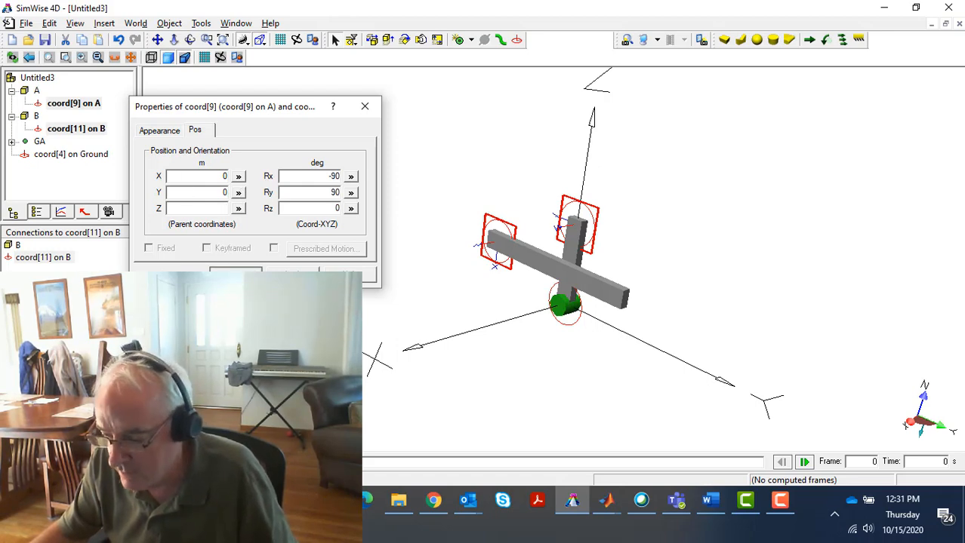
{"action": "key", "text": "Return"}
Set the Z position of body B's coordinate system to 0.1 m
{"action": "left_click_drag", "start_coordinate": [369, 268], "coordinate": [427, 266]}
{"action": "left_click", "coordinate": [476, 232]}
{"action": "left_click", "coordinate": [476, 234]}
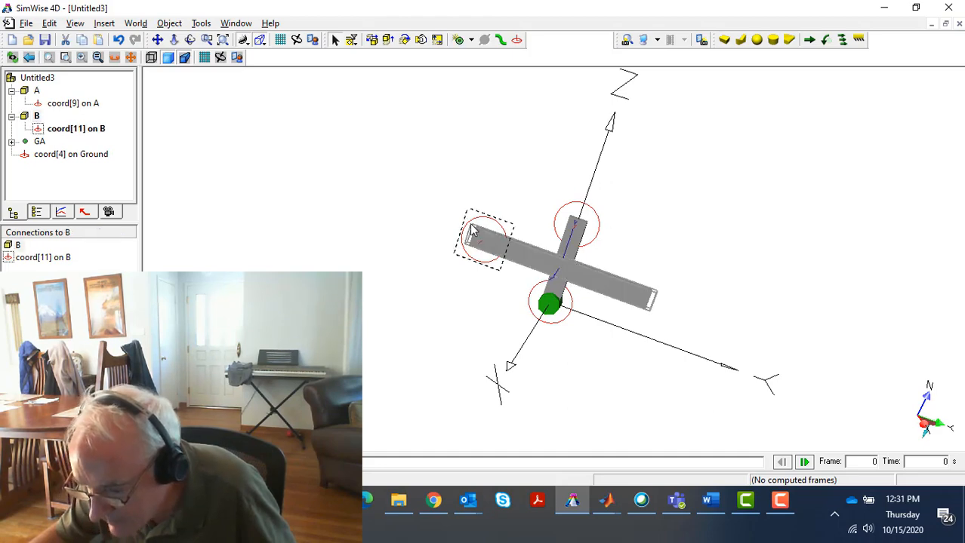
{"action": "double_click", "coordinate": [489, 225]}
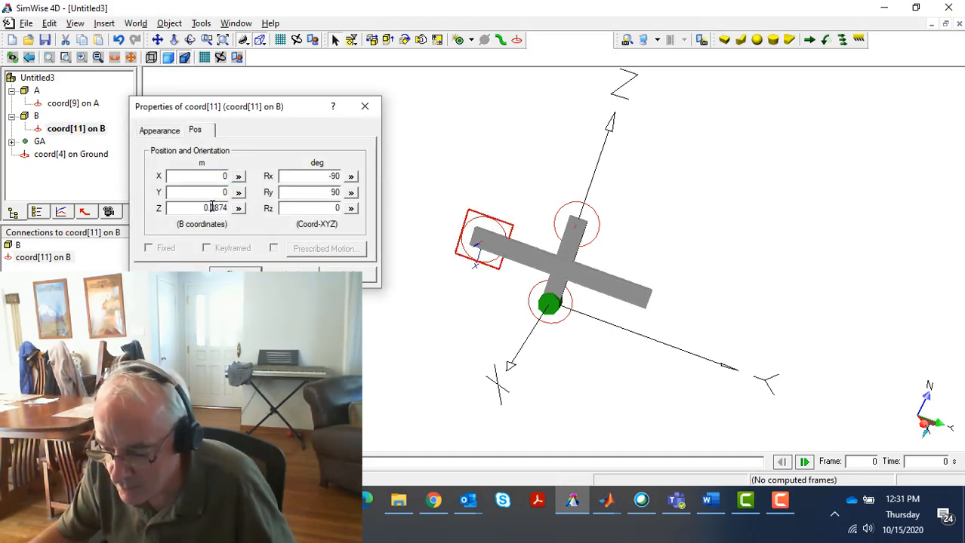
{"action": "left_click_drag", "start_coordinate": [212, 207], "coordinate": [267, 209]}
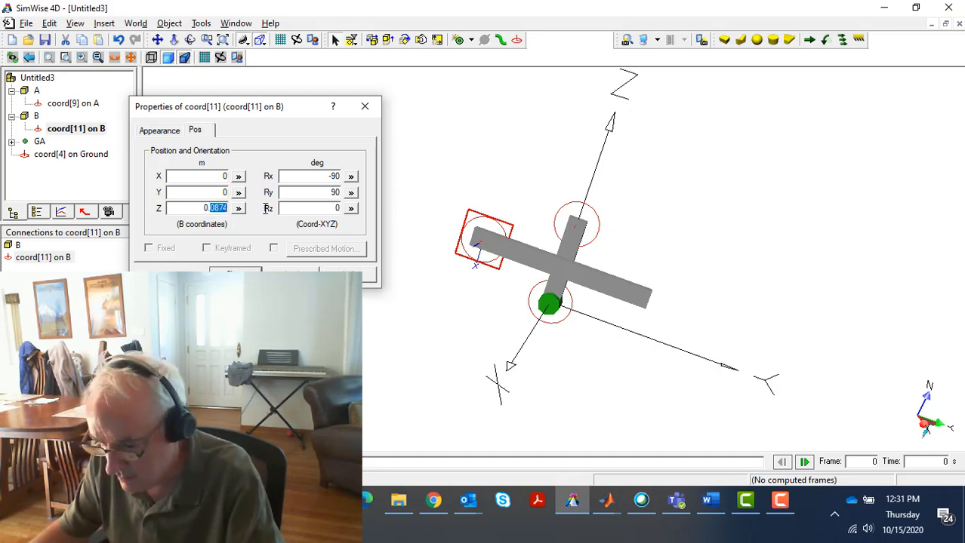
{"action": "type", "text": "1"}
{"action": "key", "text": "Return"}
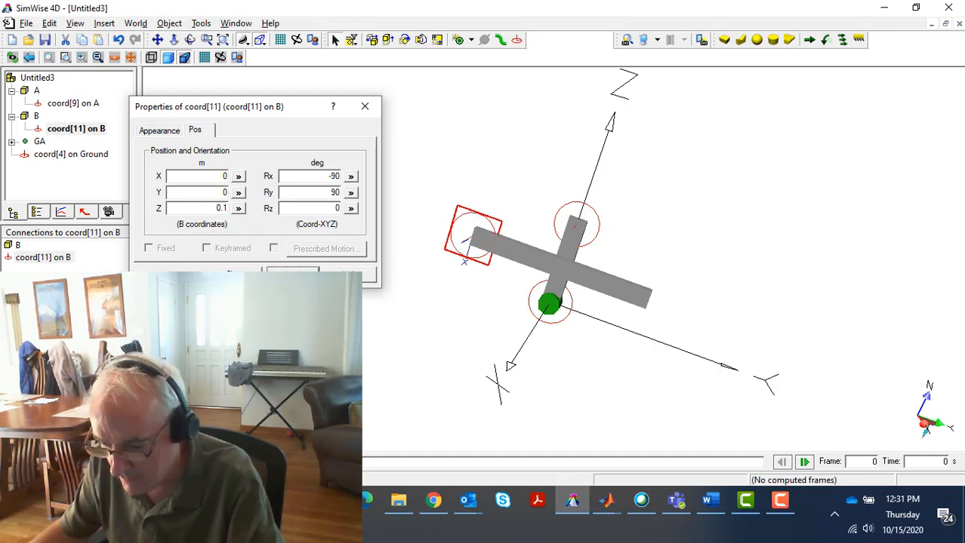
Set the Z position of the coordinate system near body A's upper end to 0.05 m
{"action": "left_click", "coordinate": [523, 259]}
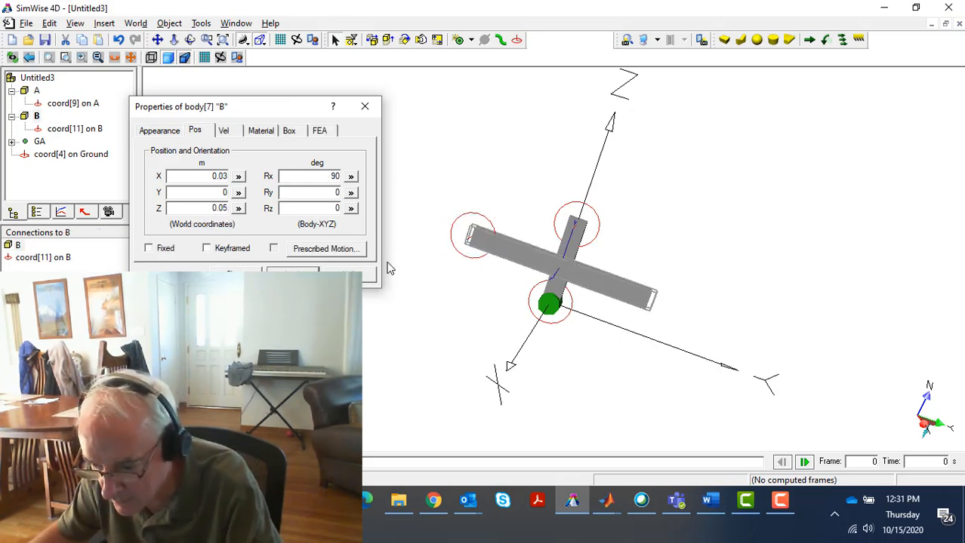
{"action": "left_click", "coordinate": [37, 128]}
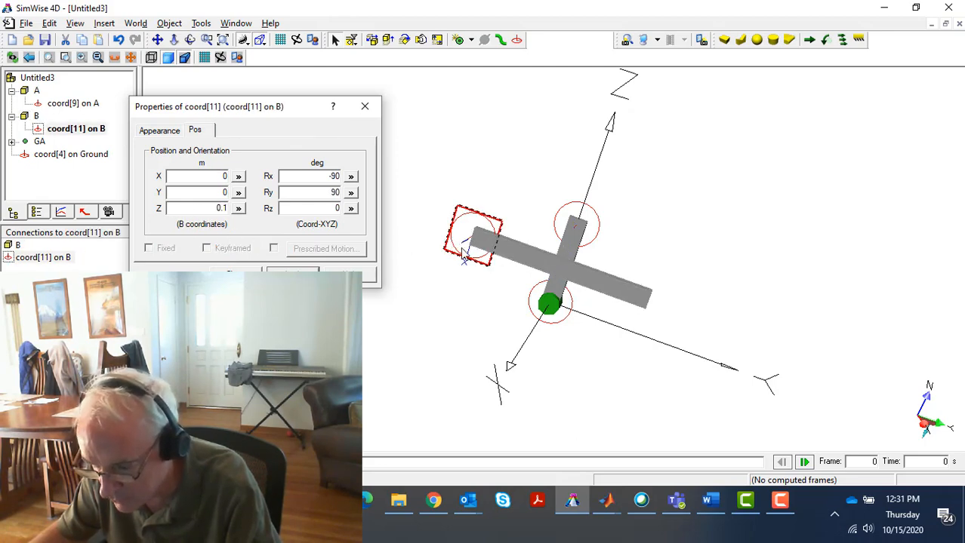
{"action": "left_click", "coordinate": [502, 253]}
{"action": "middle_click_drag", "start_coordinate": [508, 271], "coordinate": [476, 287]}
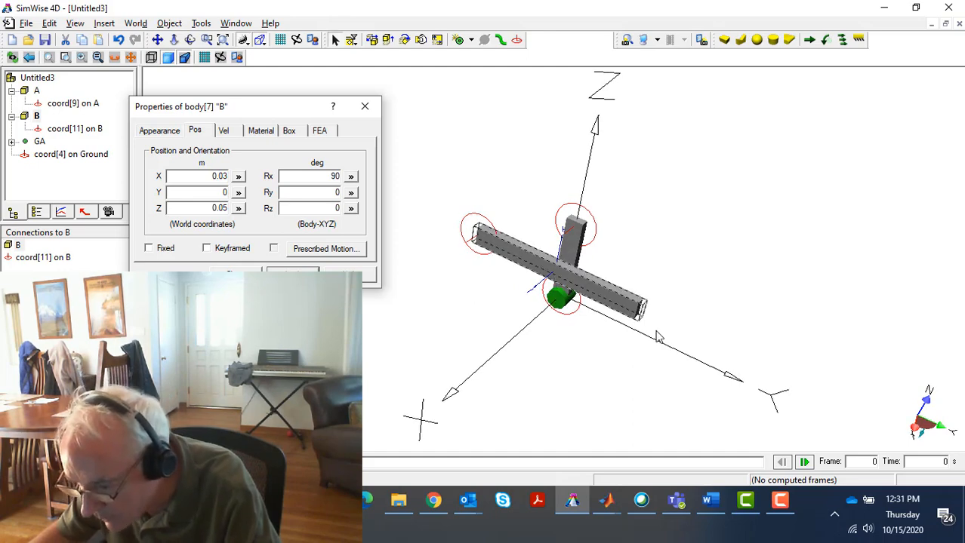
{"action": "middle_click_drag", "start_coordinate": [366, 314], "coordinate": [409, 286]}
{"action": "left_click", "coordinate": [574, 209]}
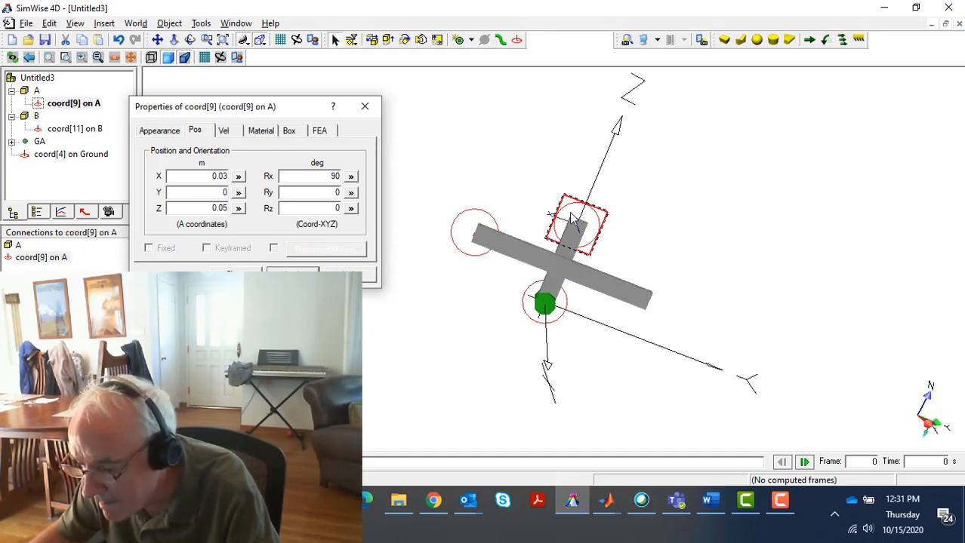
{"action": "double_click", "coordinate": [214, 208]}
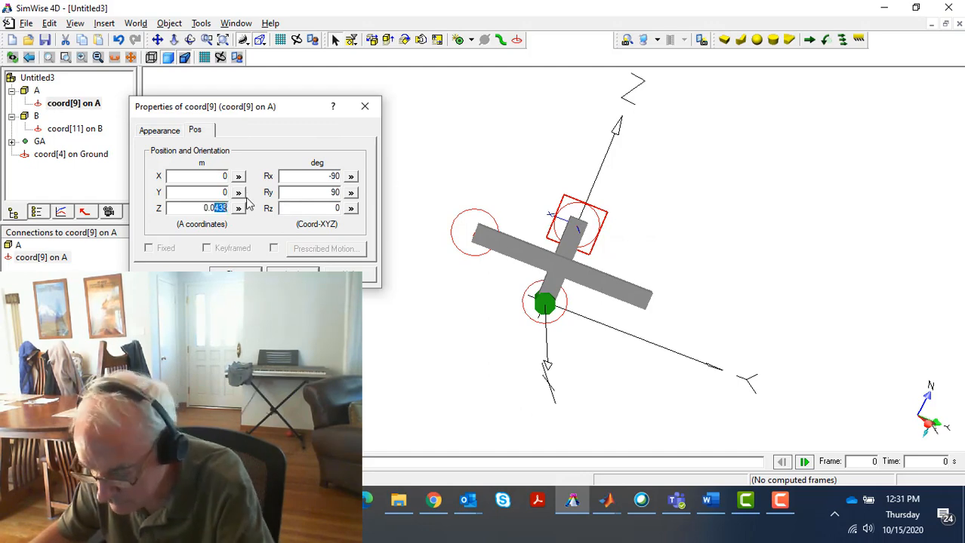
{"action": "type", "text": "0.05"}
{"action": "left_click", "coordinate": [235, 270]}
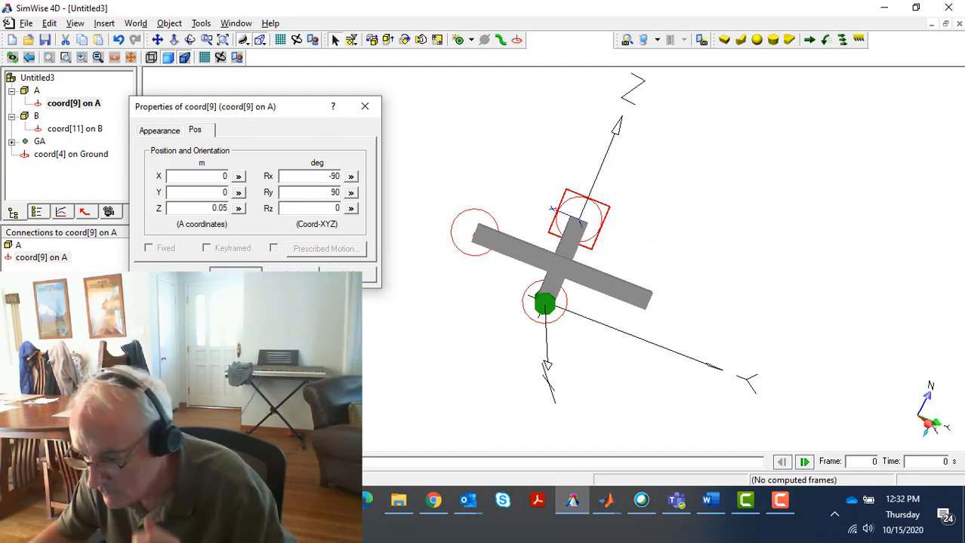
Create a revolute joint between the end coordinate systems of B and A using Join (move B to A), and test-run the motion
{"action": "left_click", "coordinate": [464, 220]}
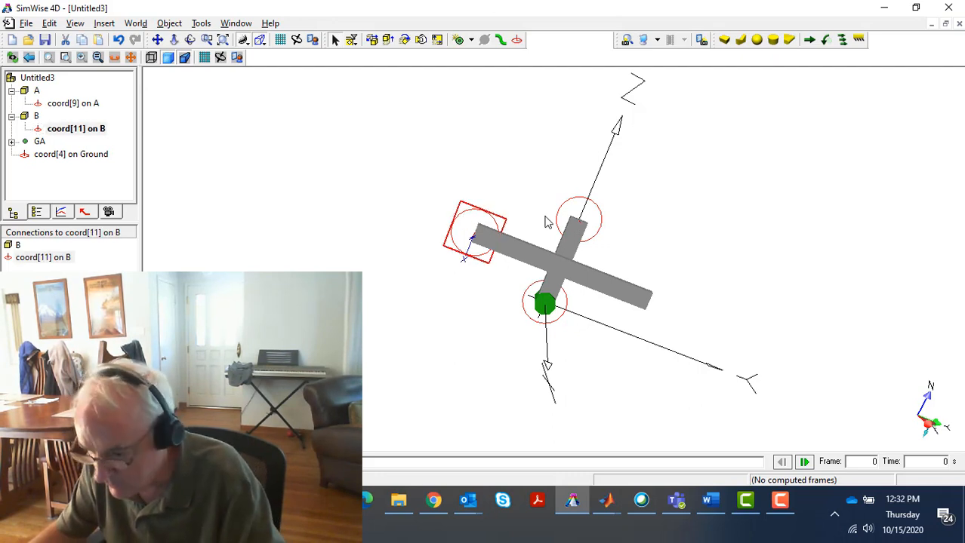
{"action": "left_click", "coordinate": [579, 218], "text": "shift"}
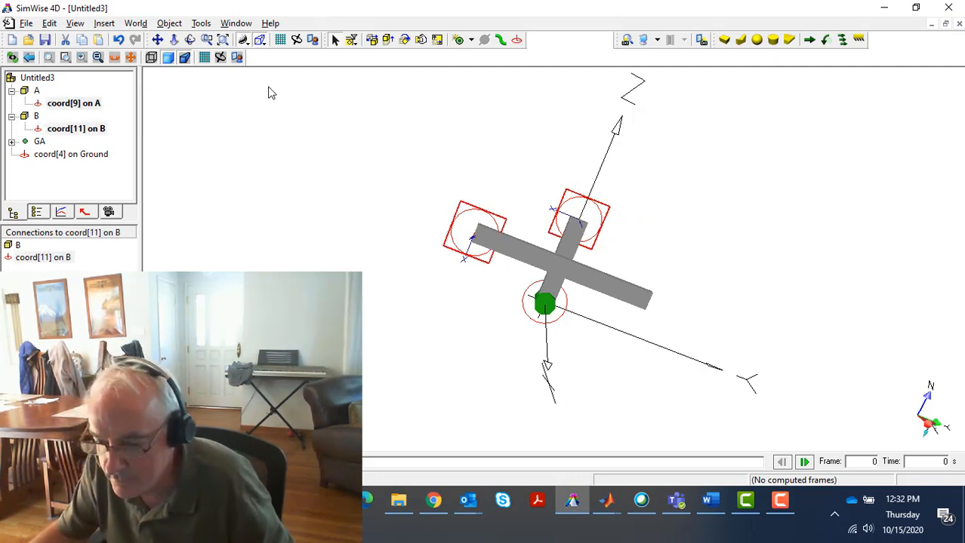
{"action": "left_click", "coordinate": [459, 39]}
{"action": "left_click", "coordinate": [110, 105]}
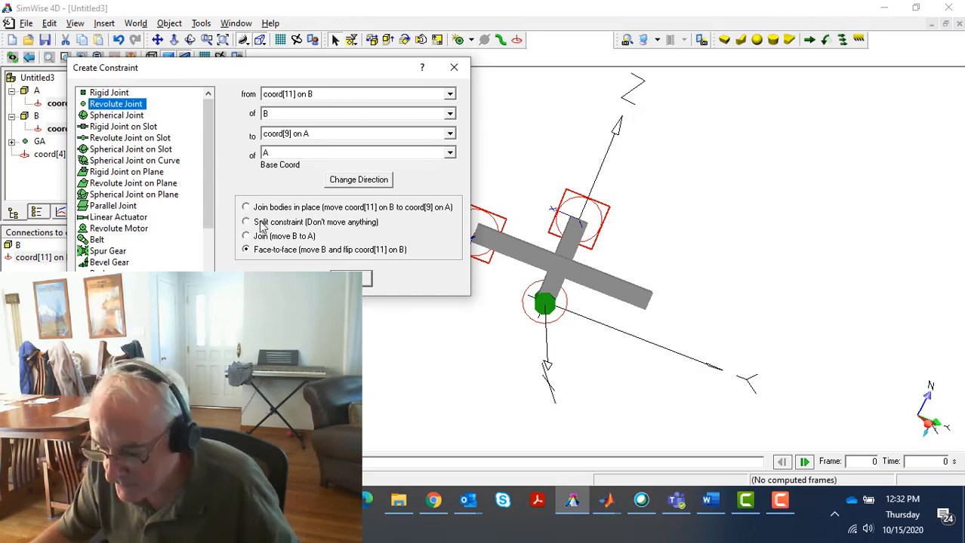
{"action": "left_click", "coordinate": [246, 237]}
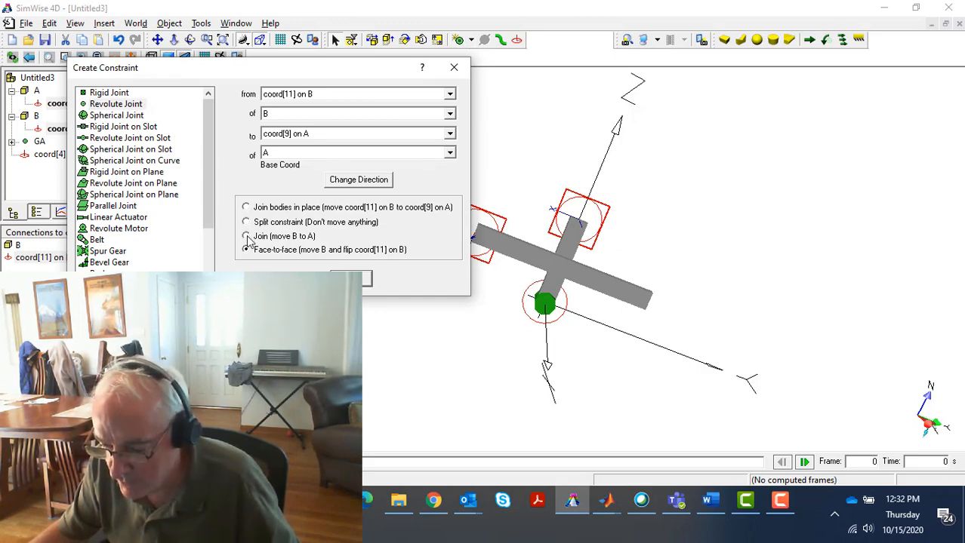
{"action": "left_click", "coordinate": [350, 279]}
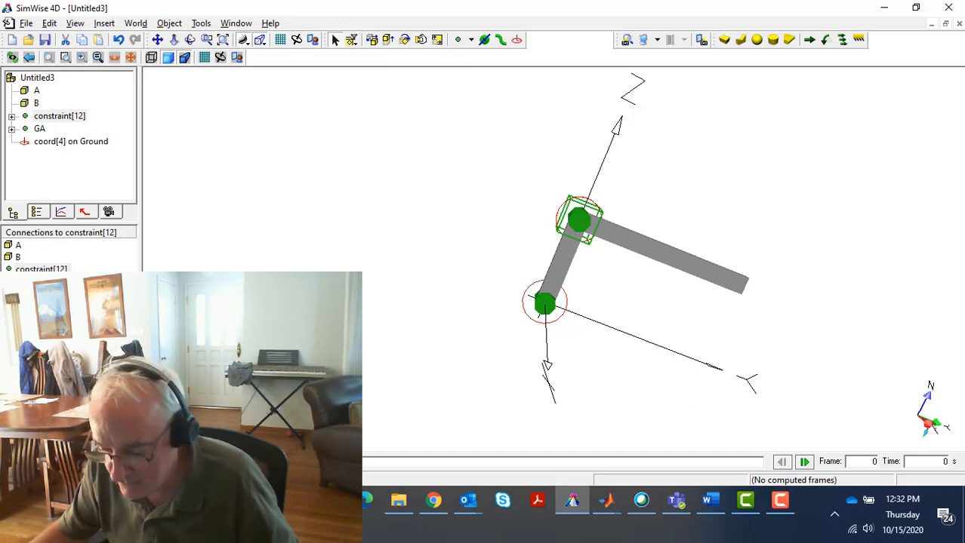
{"action": "key", "text": "ctrl+r"}
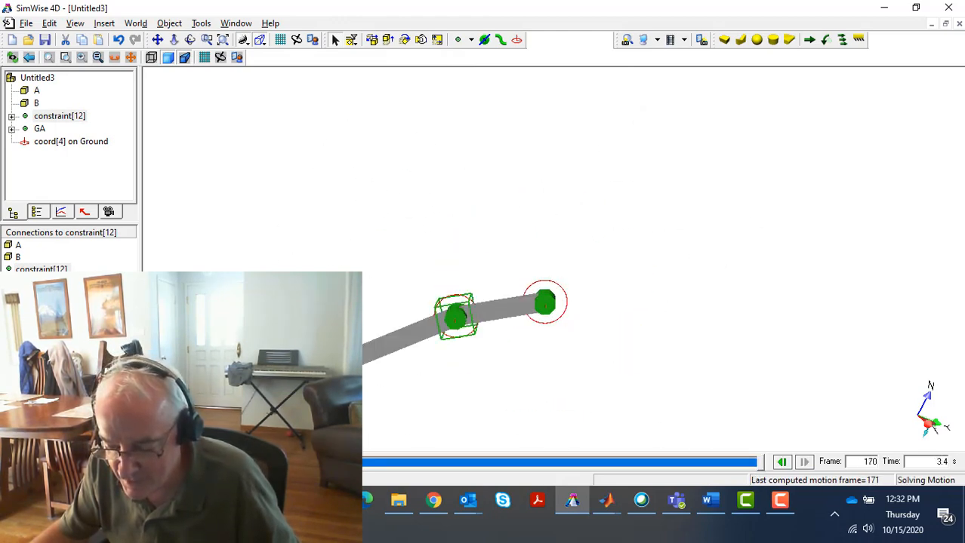
{"action": "key", "text": "ctrl+t"}
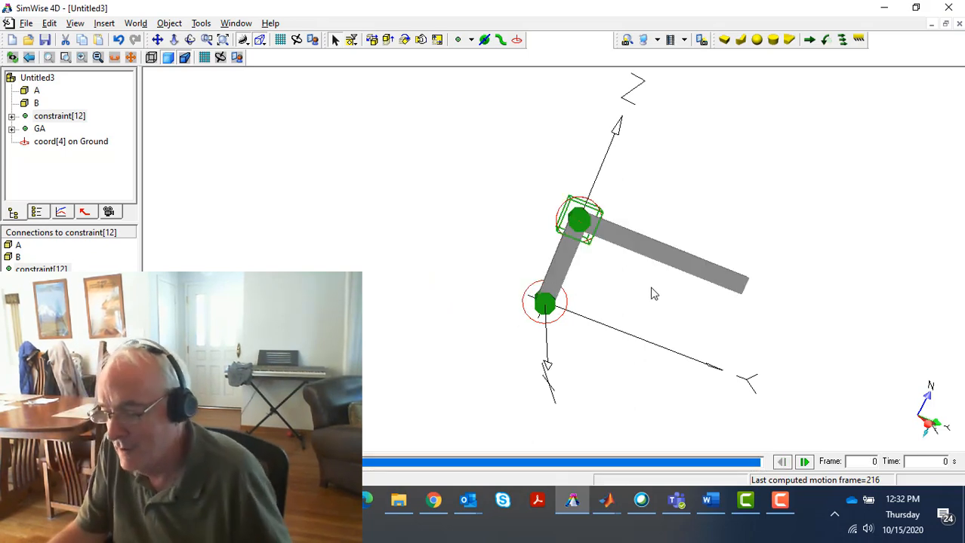
Rename the new revolute joint between bodies A and B as AB
{"action": "double_click", "coordinate": [63, 117]}
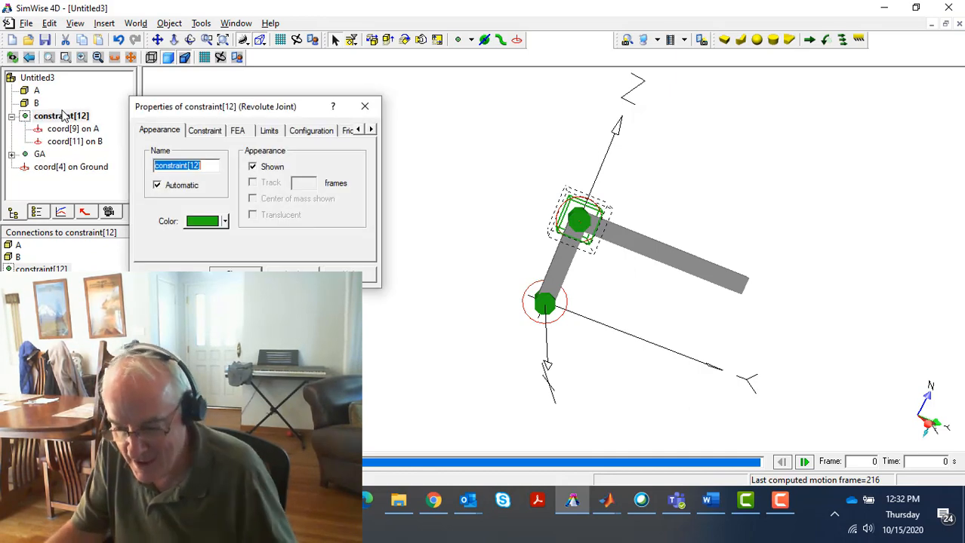
{"action": "type", "text": "AB"}
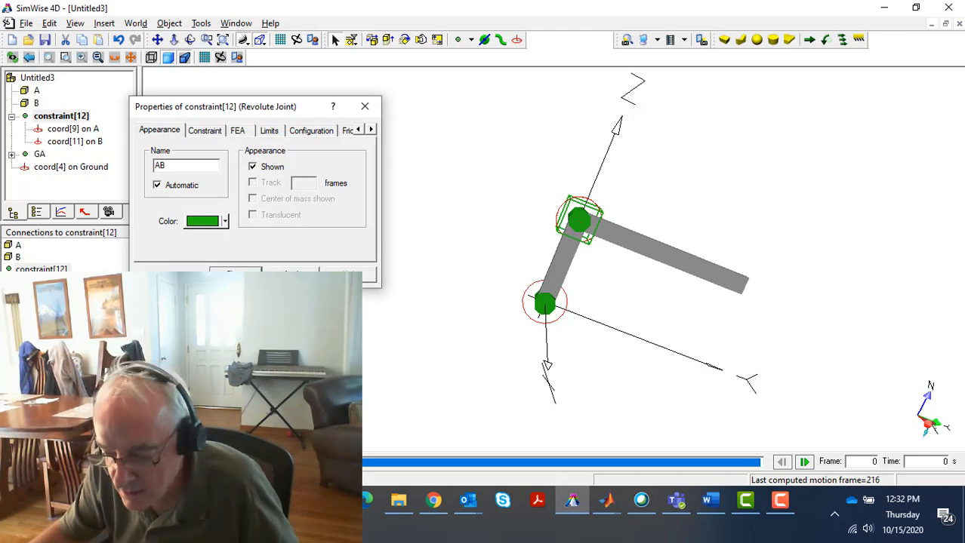
{"action": "left_click", "coordinate": [292, 274]}
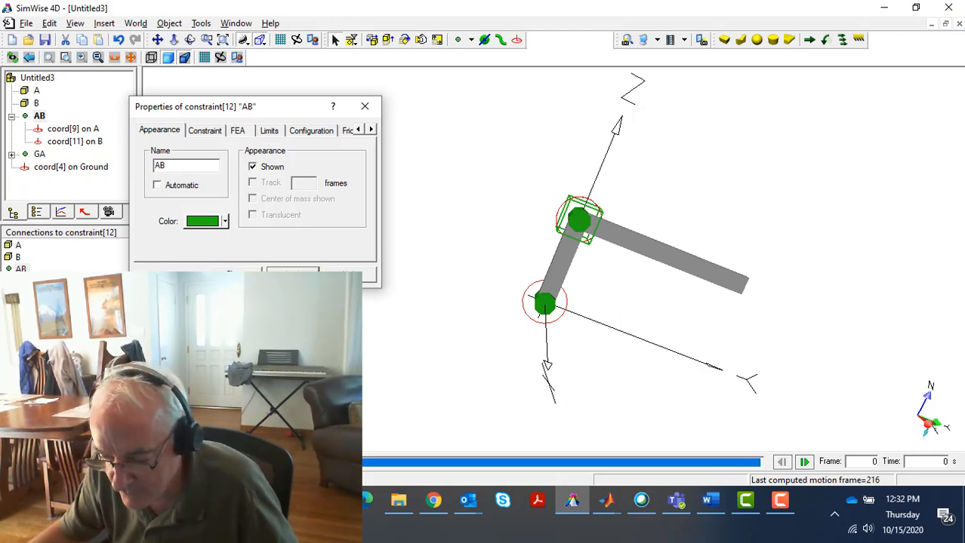
{"action": "left_click", "coordinate": [236, 274]}
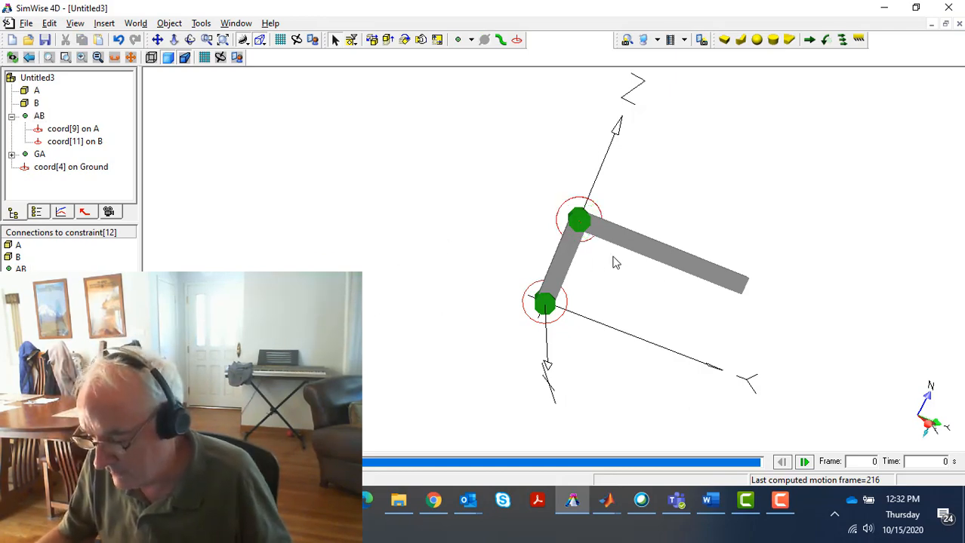
Duplicate body B and rename the copy as C
{"action": "left_click", "coordinate": [649, 256]}
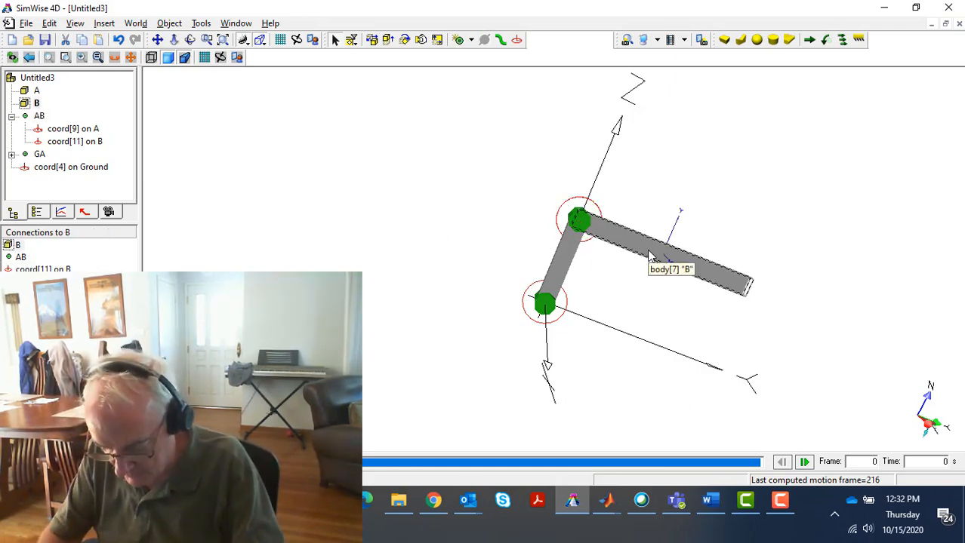
{"action": "key", "text": "ctrl+d"}
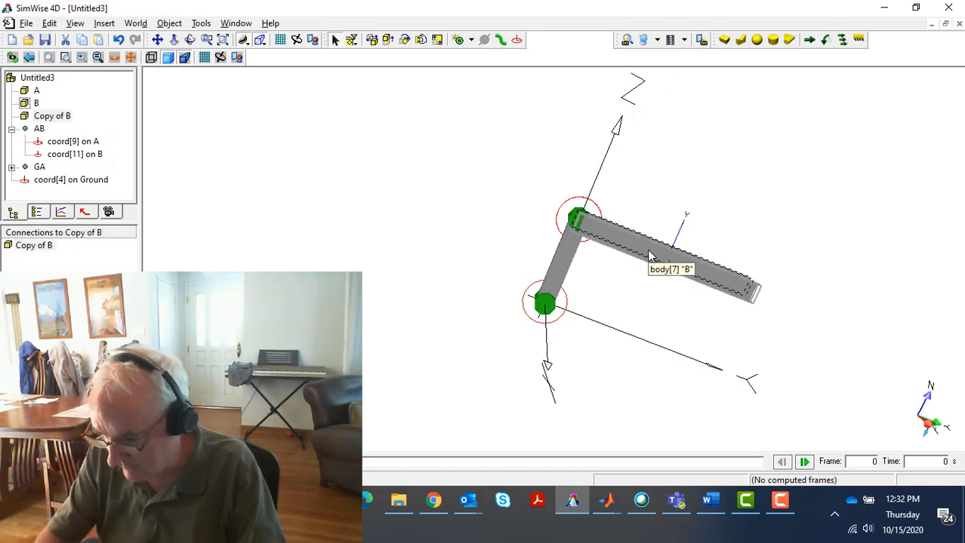
{"action": "left_click", "coordinate": [56, 116]}
{"action": "left_click", "coordinate": [57, 117]}
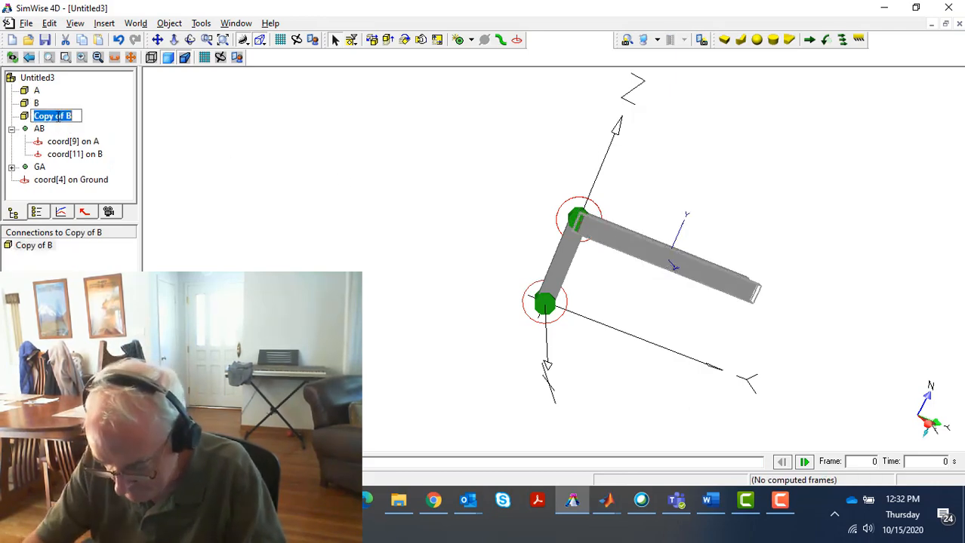
{"action": "type", "text": "C"}
{"action": "key", "text": "Return"}
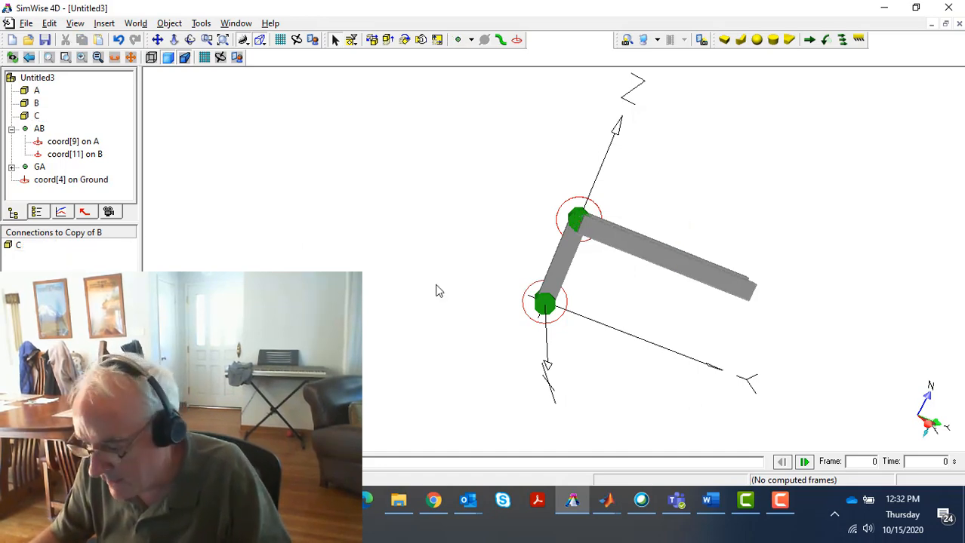
Set body C's box height (Z) to 0.25 m and move the body clear above body B
{"action": "double_click", "coordinate": [680, 268]}
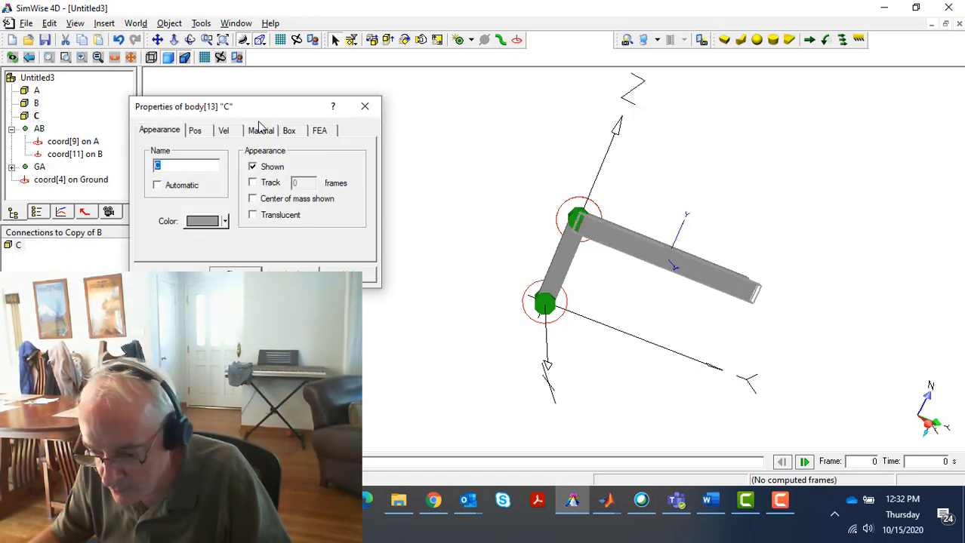
{"action": "left_click", "coordinate": [290, 132]}
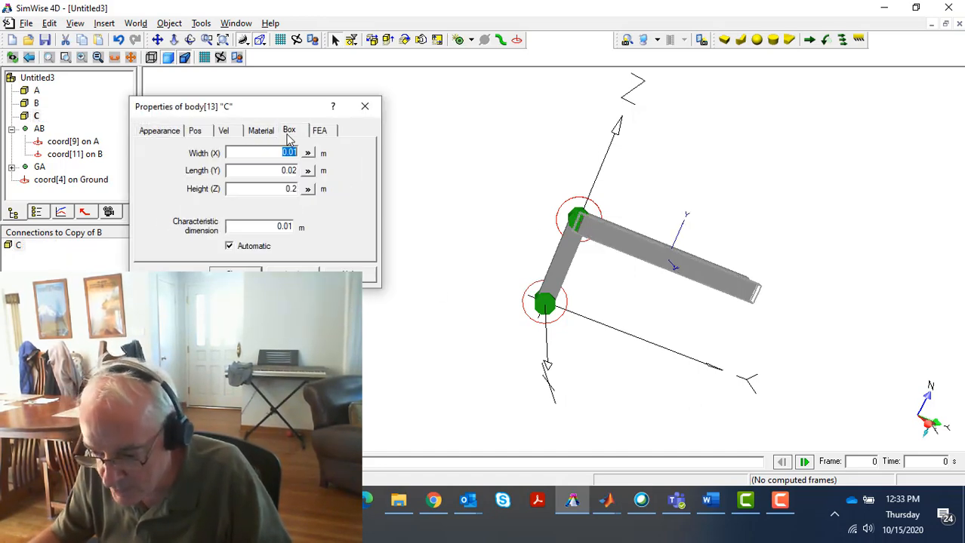
{"action": "left_click", "coordinate": [292, 189]}
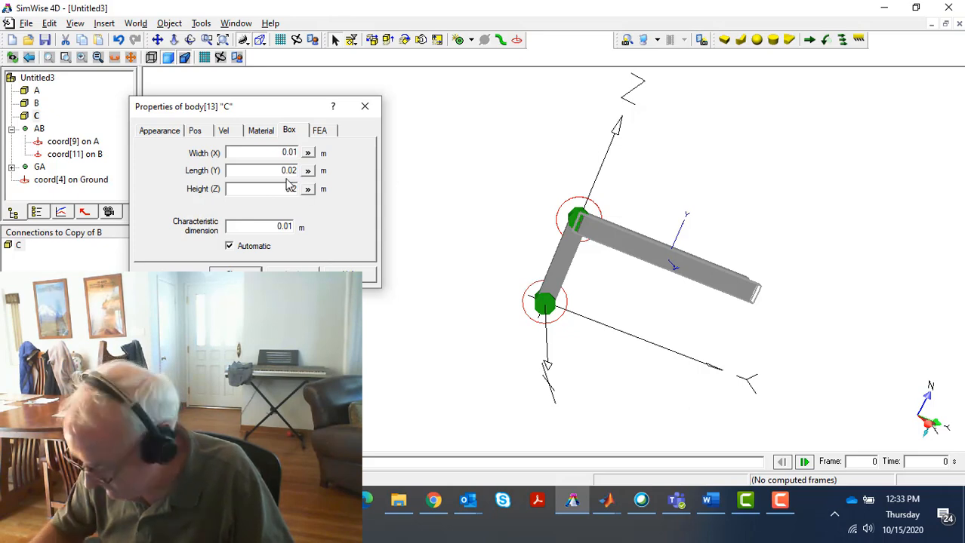
{"action": "type", "text": "0.25"}
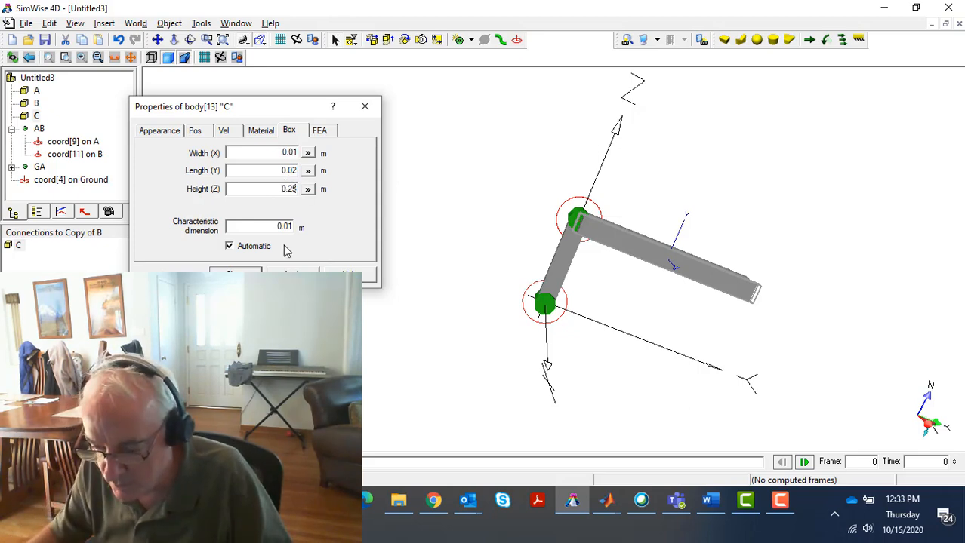
{"action": "left_click", "coordinate": [235, 273]}
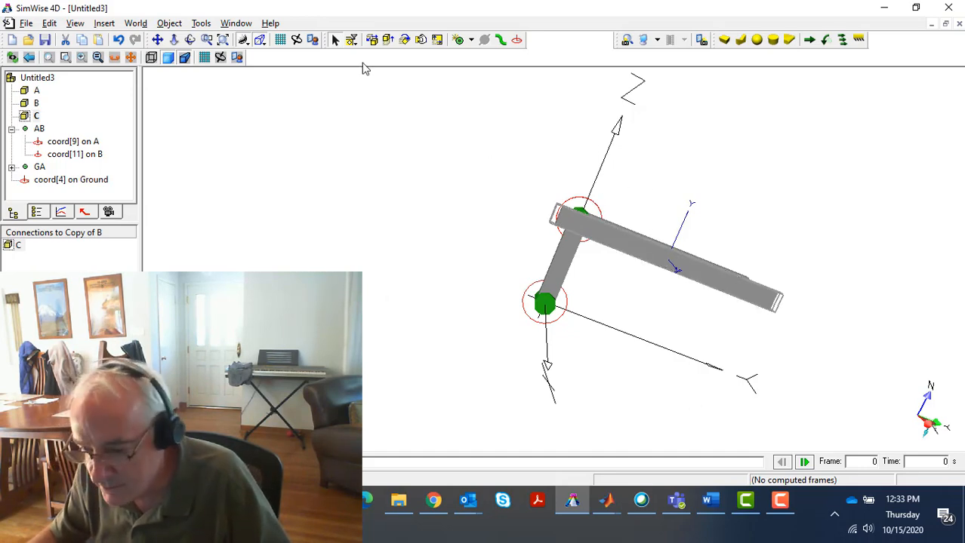
{"action": "left_click", "coordinate": [421, 40]}
{"action": "left_click_drag", "start_coordinate": [669, 261], "coordinate": [629, 181]}
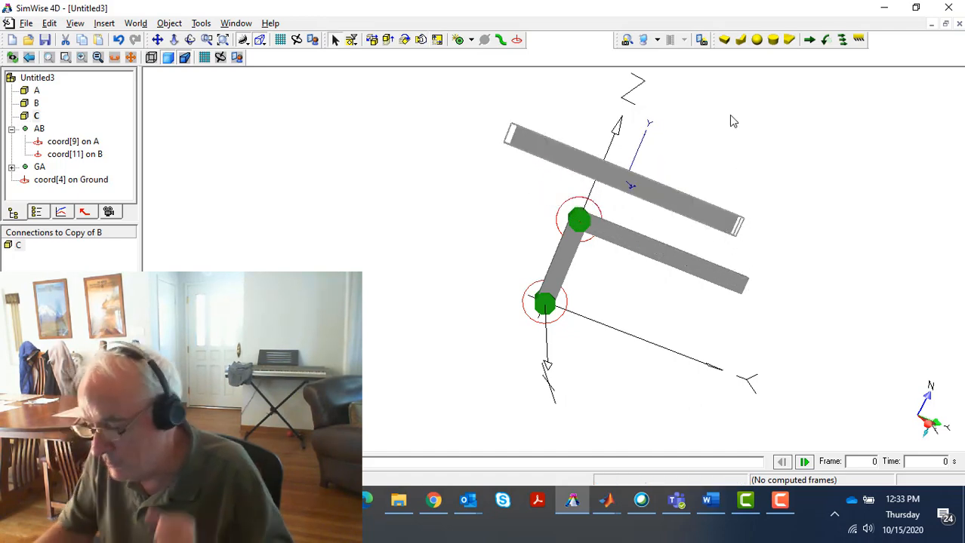
Place coordinate systems on the face of body C near both ends and on body B near its free end
{"action": "left_click", "coordinate": [518, 40]}
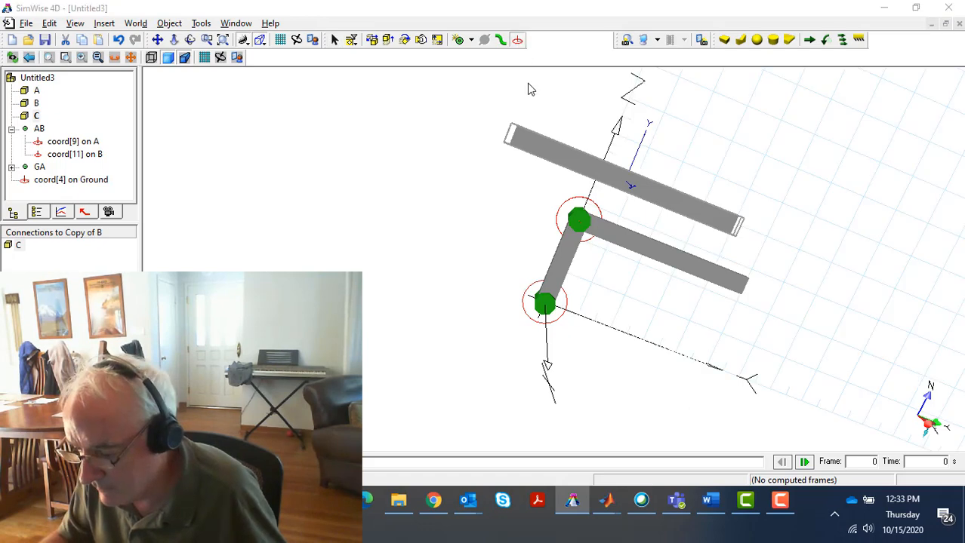
{"action": "left_click", "coordinate": [517, 141]}
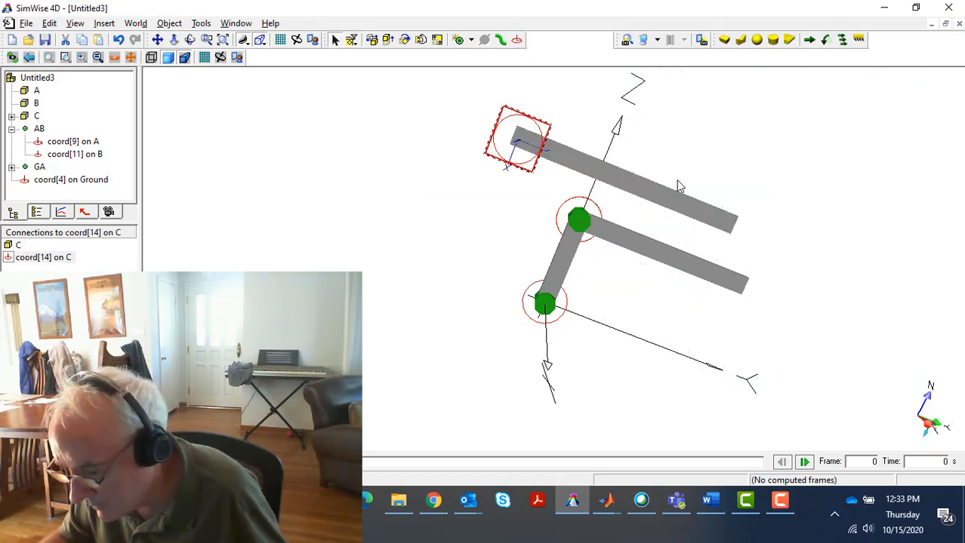
{"action": "left_click", "coordinate": [518, 42]}
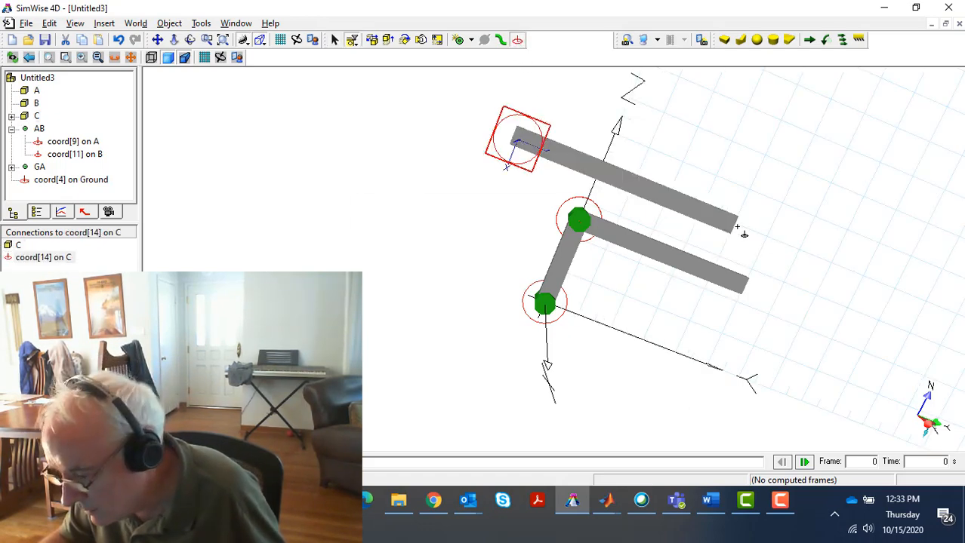
{"action": "left_click", "coordinate": [728, 221]}
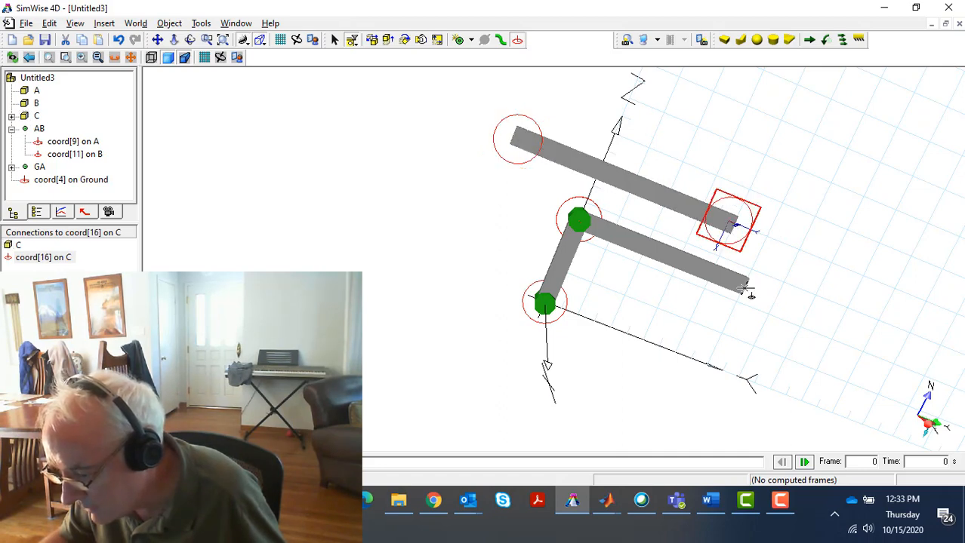
{"action": "left_click", "coordinate": [740, 286]}
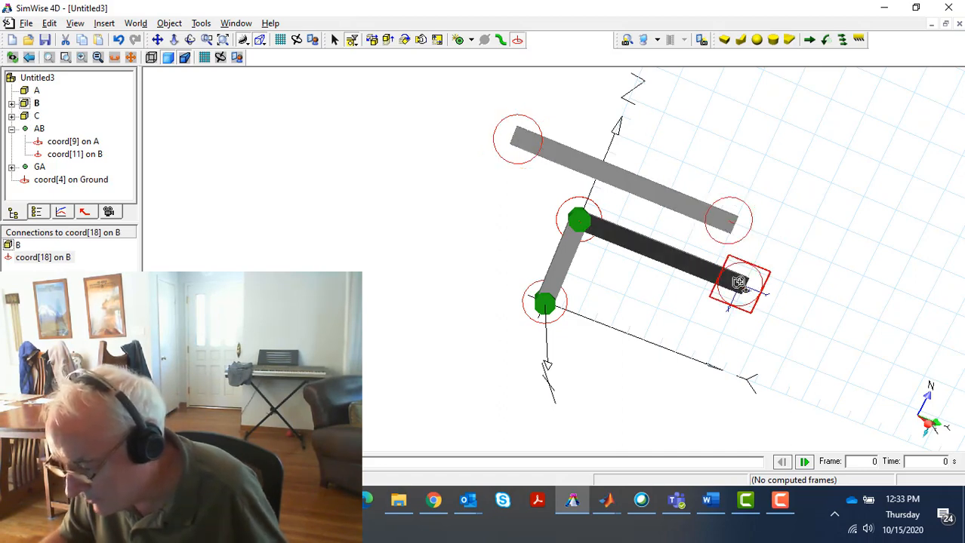
Set the X and Y positions of both coordinate systems on body C and the free-end one on body B to 0
{"action": "left_click", "coordinate": [517, 137]}
{"action": "left_click", "coordinate": [743, 213], "text": "shift"}
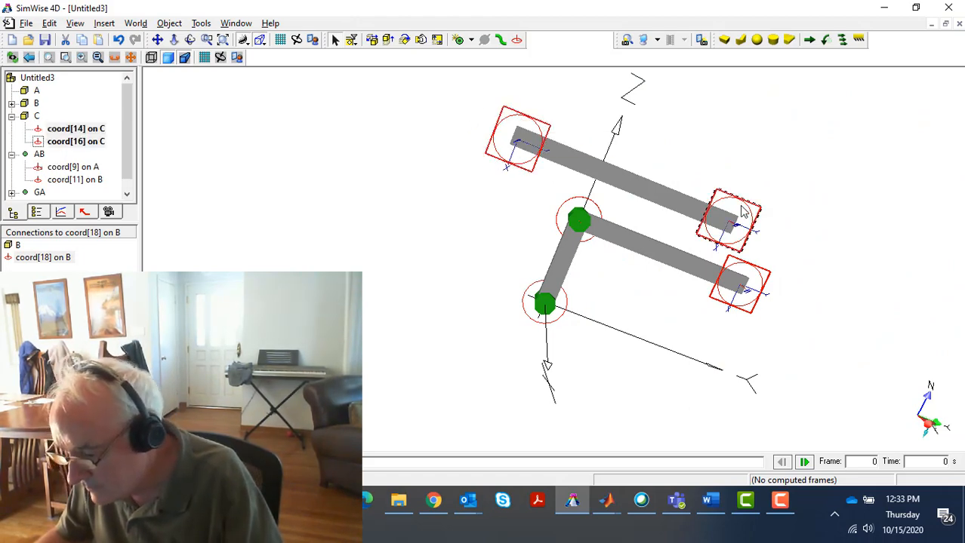
{"action": "right_click", "coordinate": [734, 212]}
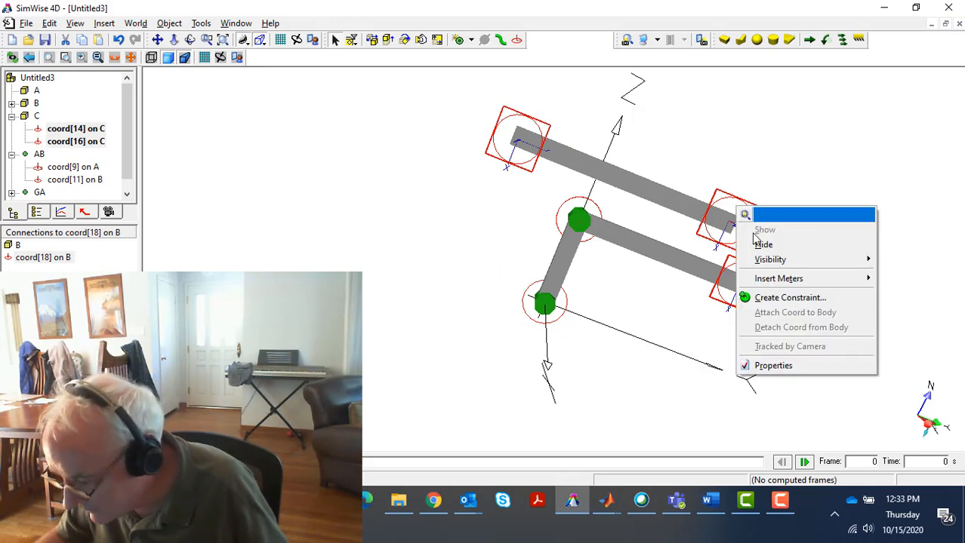
{"action": "left_click", "coordinate": [776, 368]}
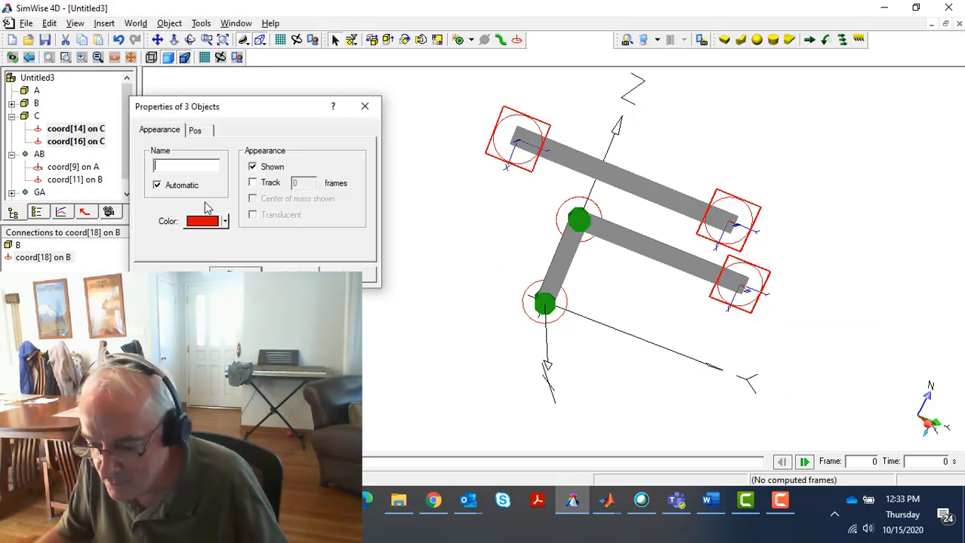
{"action": "left_click", "coordinate": [196, 131]}
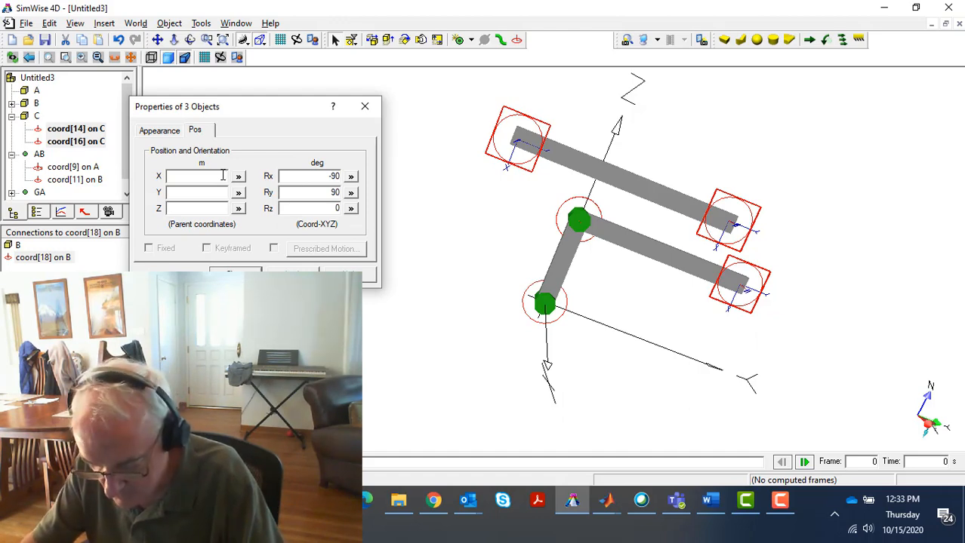
{"action": "key", "text": "Tab"}
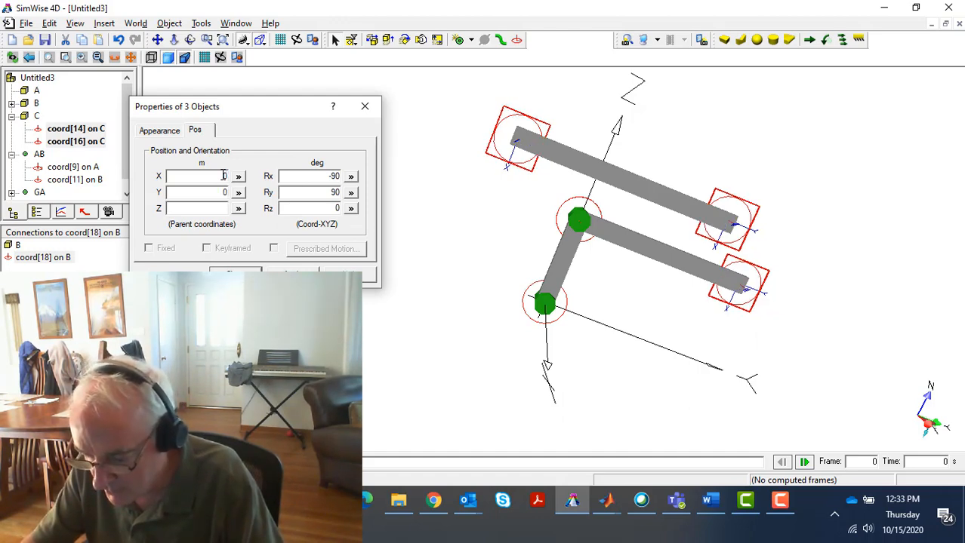
{"action": "key", "text": "Tab"}
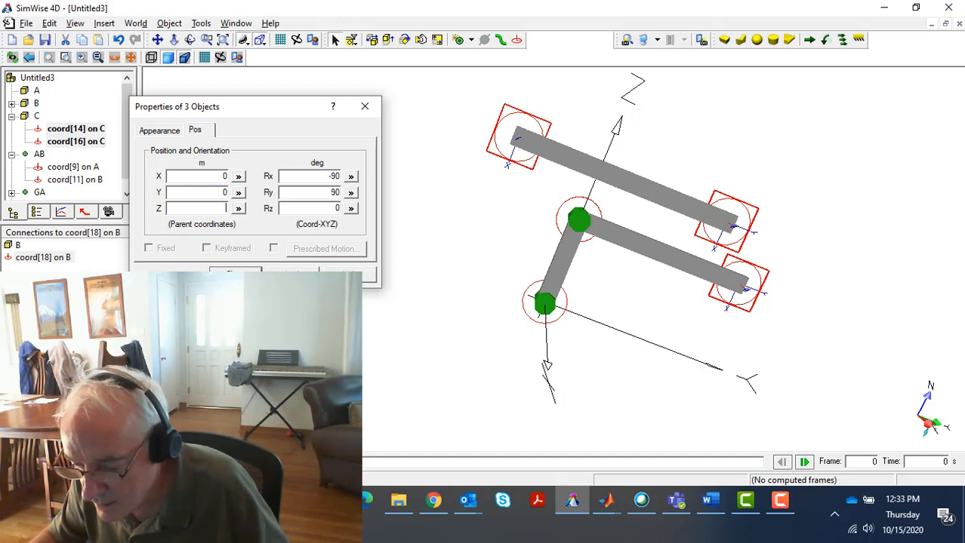
{"action": "left_click", "coordinate": [235, 274]}
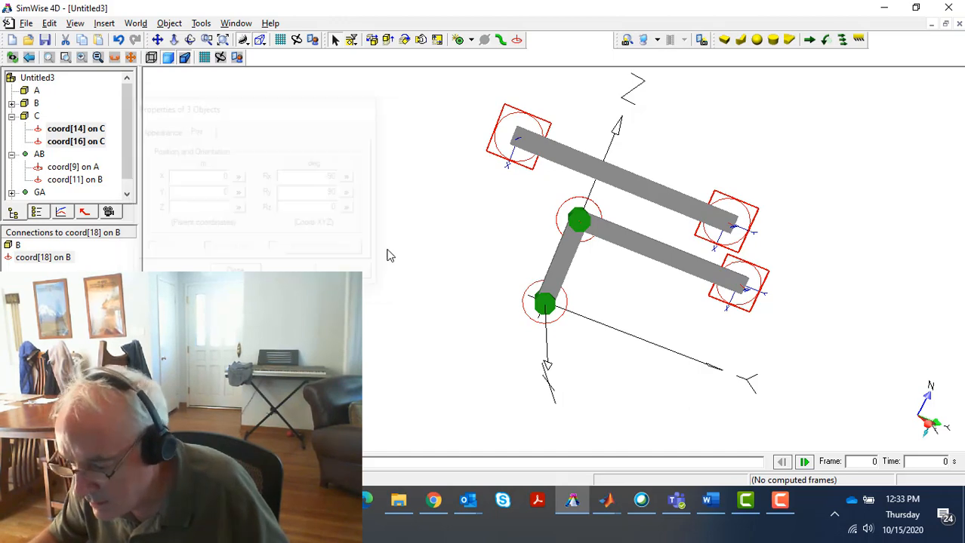
Set the Z position of coord[14] on body C to 0.125 m
{"action": "double_click", "coordinate": [508, 151]}
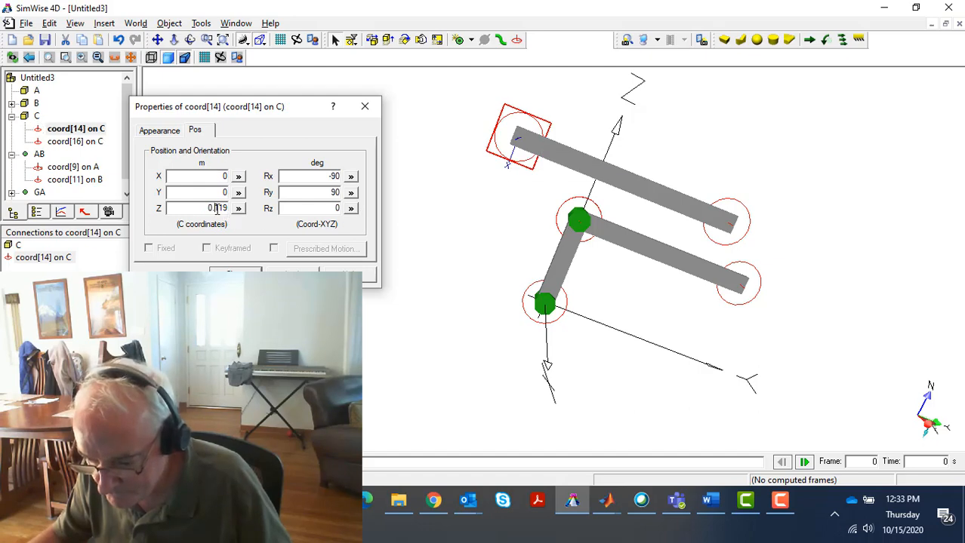
{"action": "left_click_drag", "start_coordinate": [219, 207], "coordinate": [229, 208]}
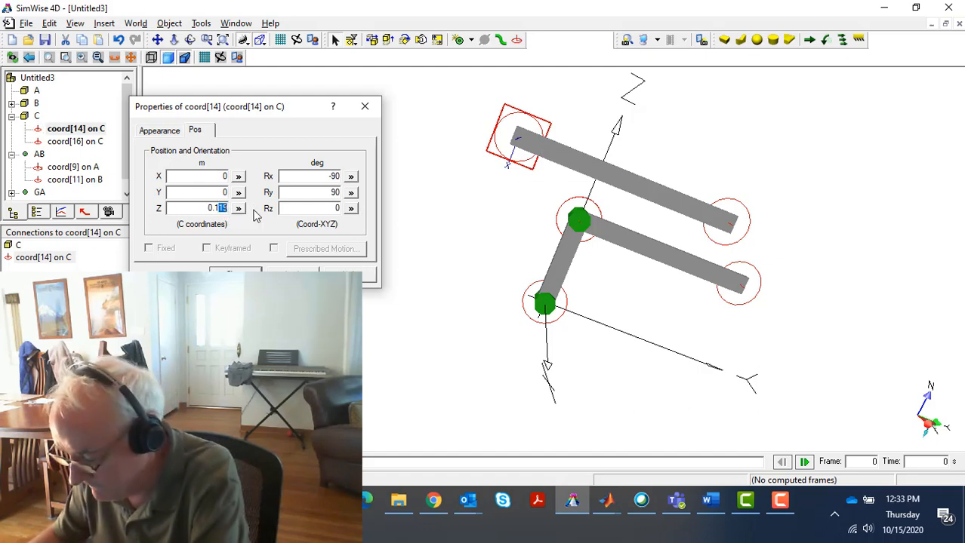
{"action": "key", "text": "BackSpace"}
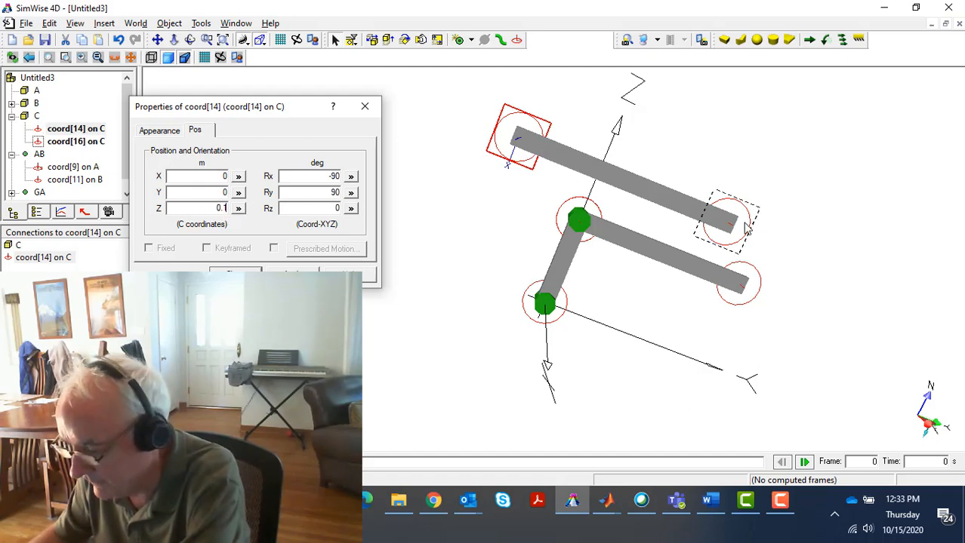
{"action": "left_click", "coordinate": [292, 274]}
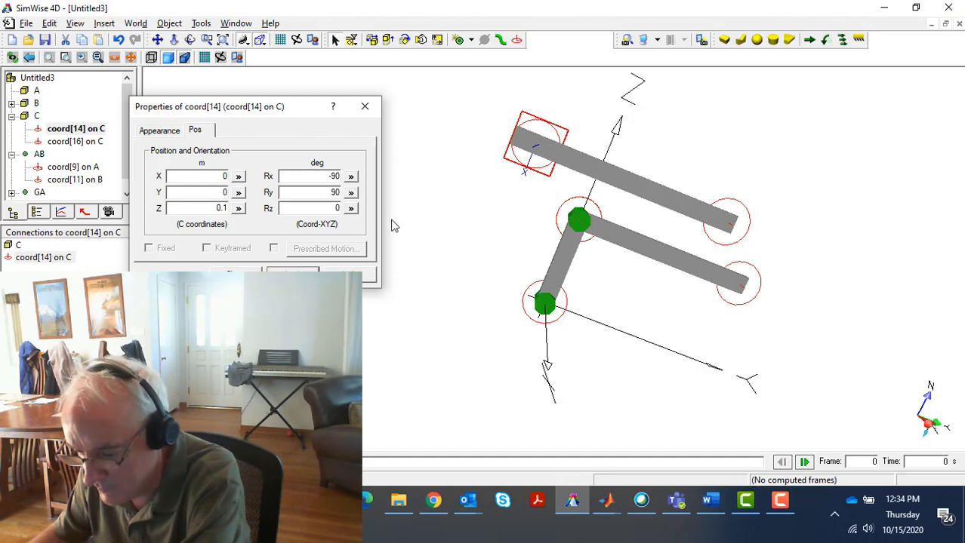
{"action": "left_click", "coordinate": [226, 208]}
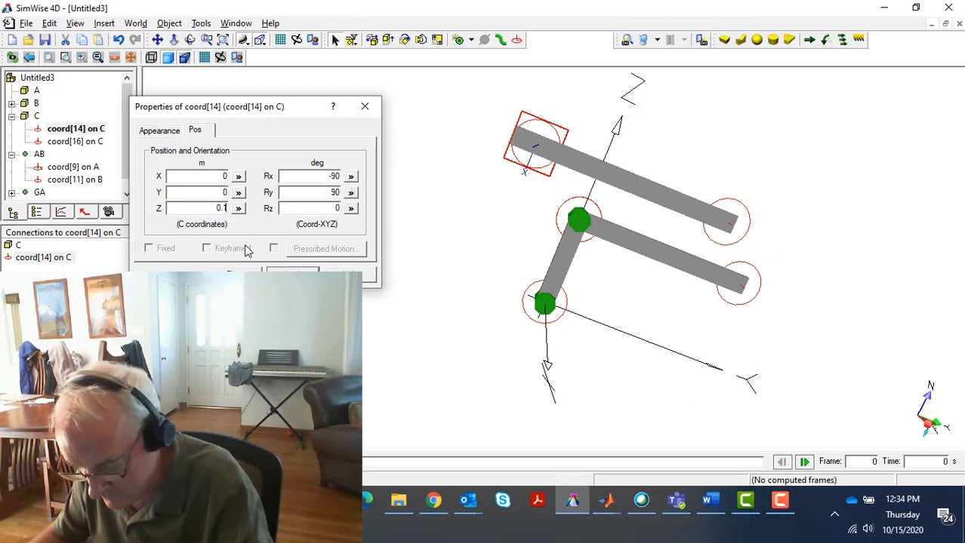
{"action": "type", "text": "25"}
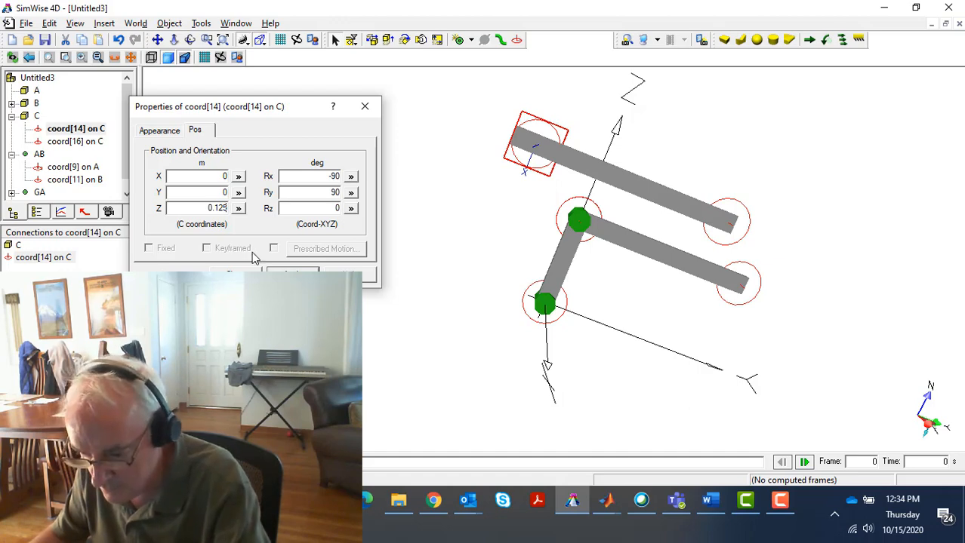
{"action": "key", "text": "Tab"}
Set the Z position of coord[16] at the other end of body C to -0.125 m
{"action": "left_click", "coordinate": [746, 219]}
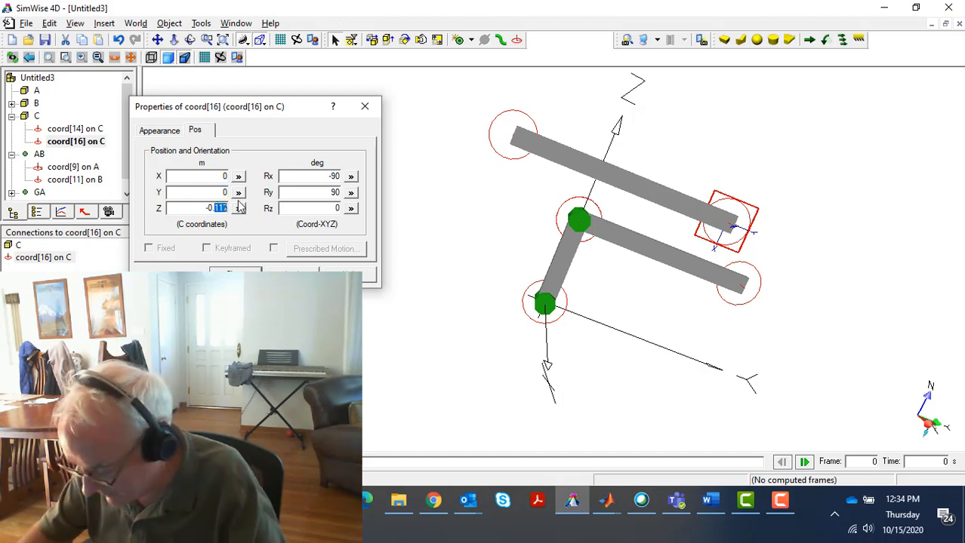
{"action": "type", "text": "125"}
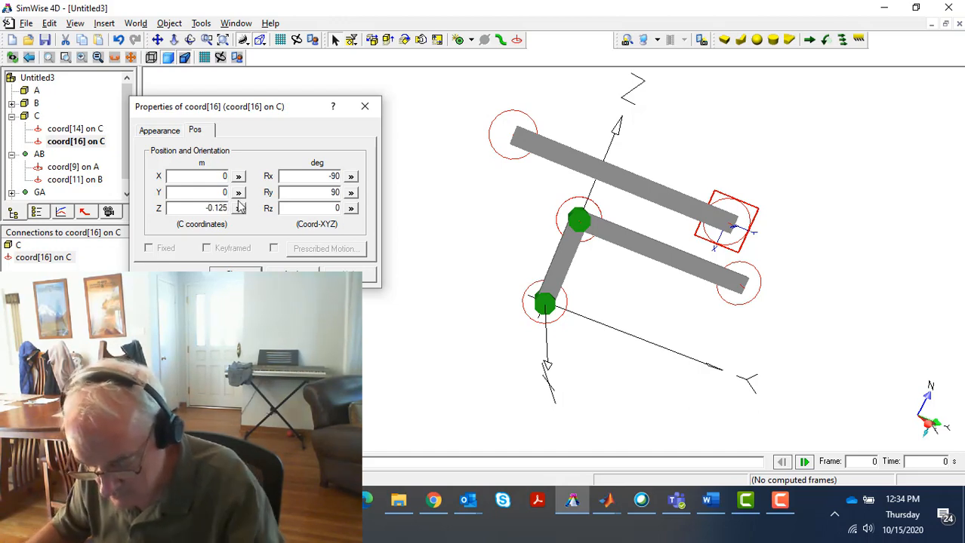
{"action": "key", "text": "Tab"}
Set the Z position of coord[18] at body B's free end to -0.1 m
{"action": "left_click", "coordinate": [762, 293]}
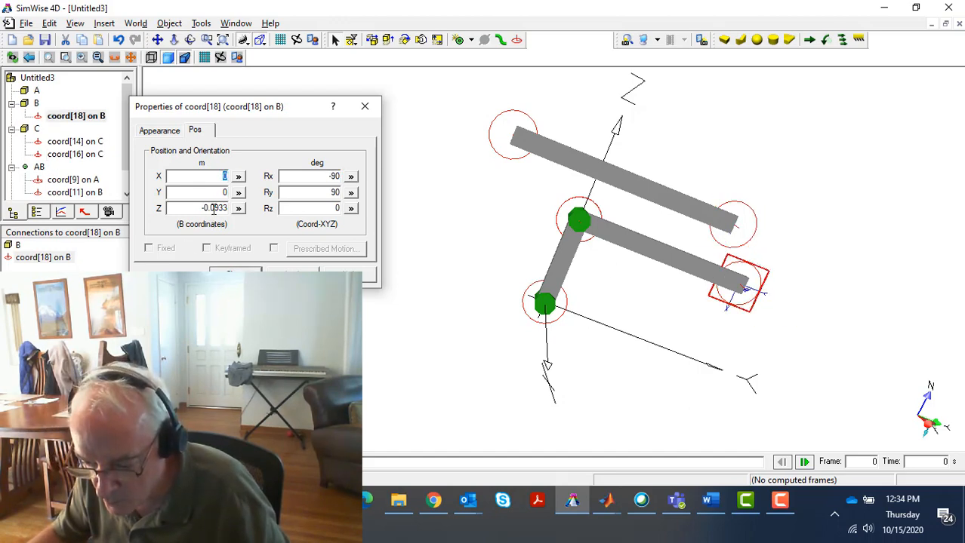
{"action": "left_click_drag", "start_coordinate": [213, 208], "coordinate": [233, 211]}
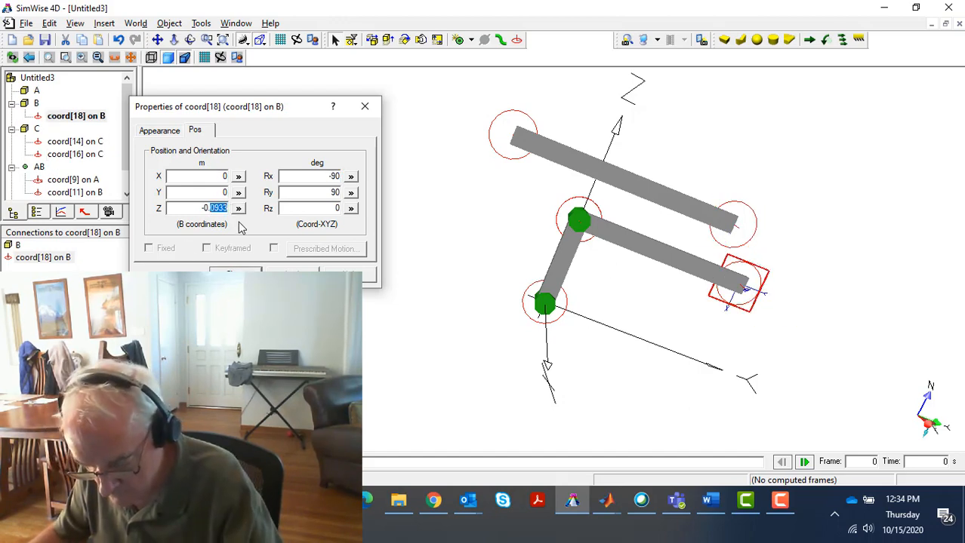
{"action": "type", "text": "1"}
{"action": "left_click", "coordinate": [293, 272]}
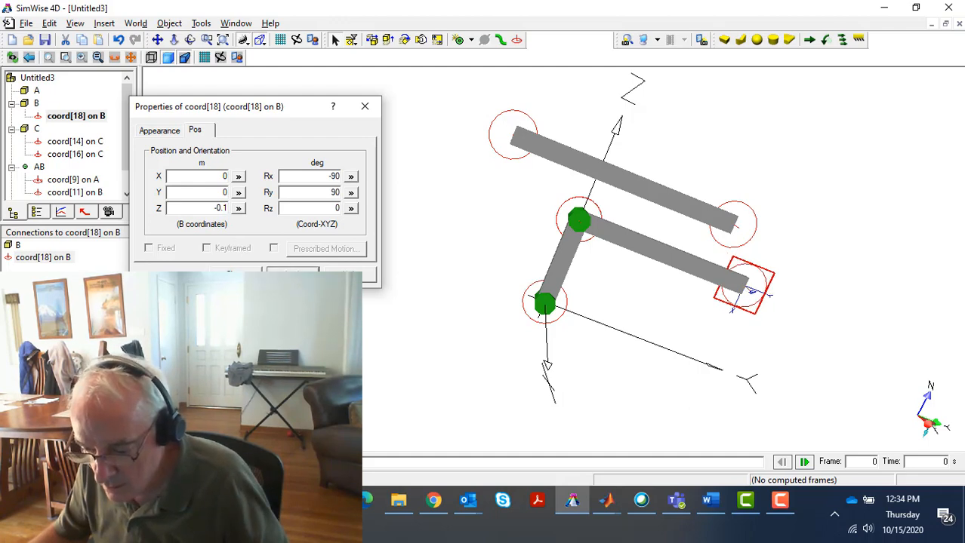
{"action": "left_click", "coordinate": [235, 273]}
{"action": "left_click", "coordinate": [431, 395]}
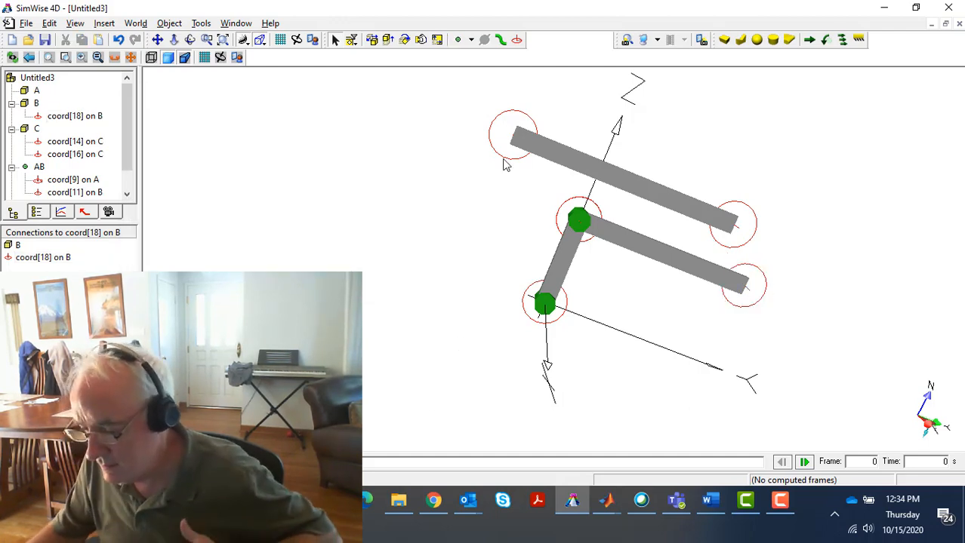
Set body C's Rx rotation to 0 degrees so the link stands upright
{"action": "double_click", "coordinate": [653, 183]}
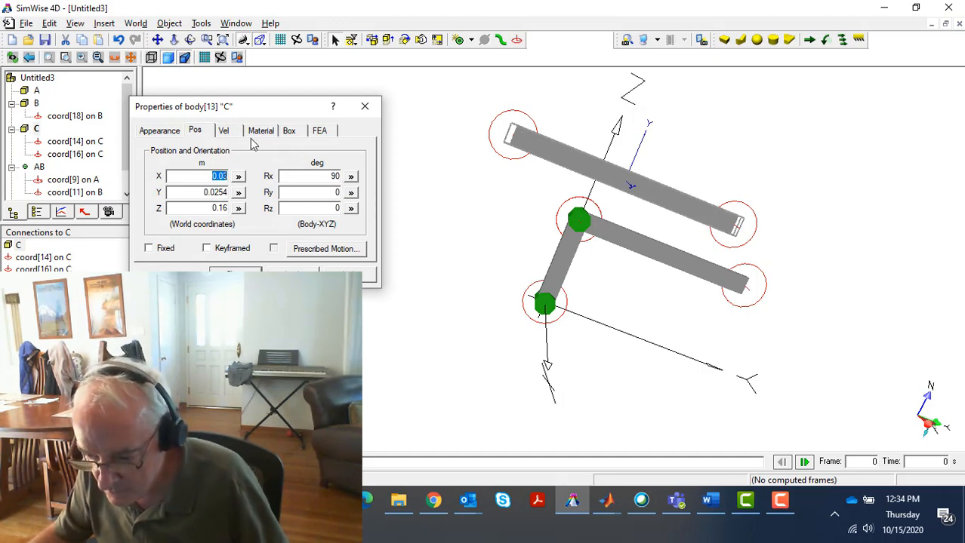
{"action": "left_click_drag", "start_coordinate": [327, 175], "coordinate": [379, 170]}
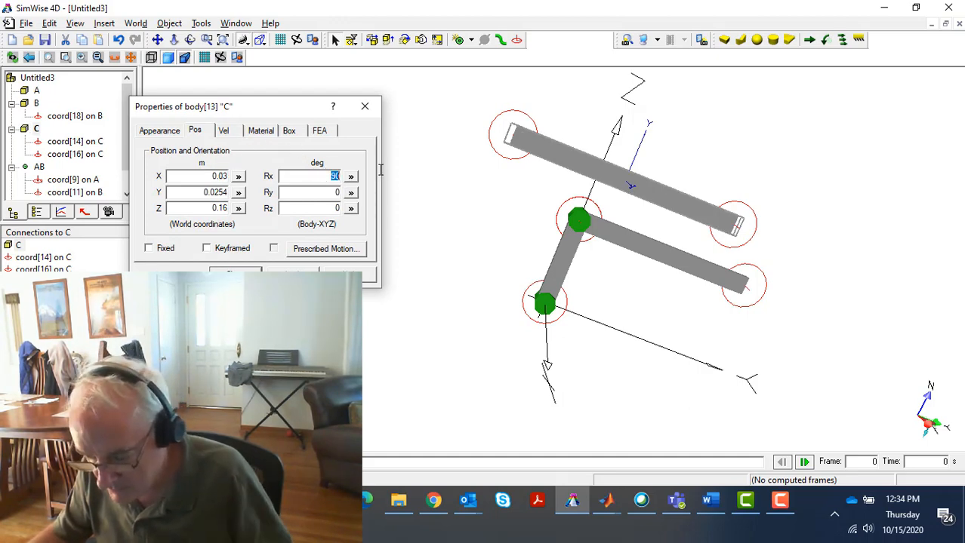
{"action": "type", "text": "0"}
{"action": "key", "text": "Tab"}
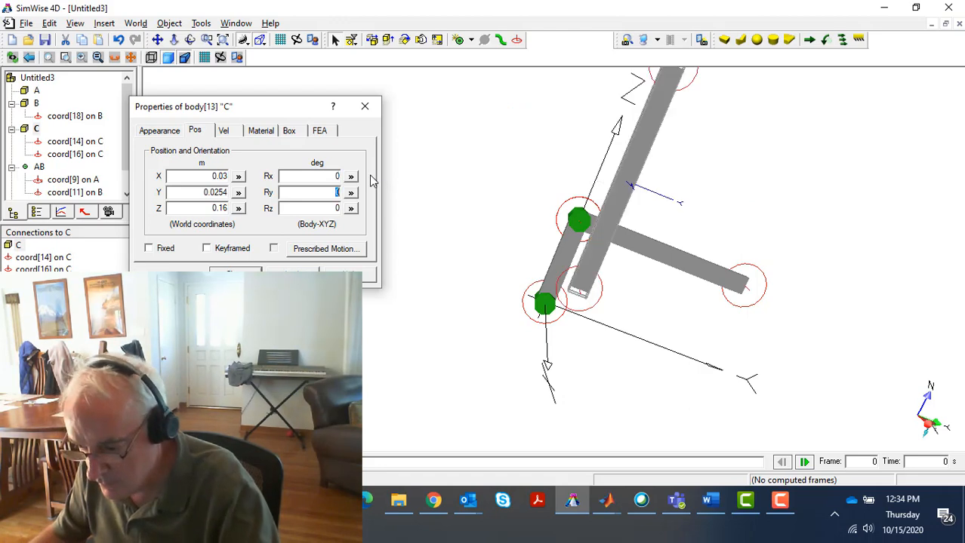
{"action": "key", "text": "Return"}
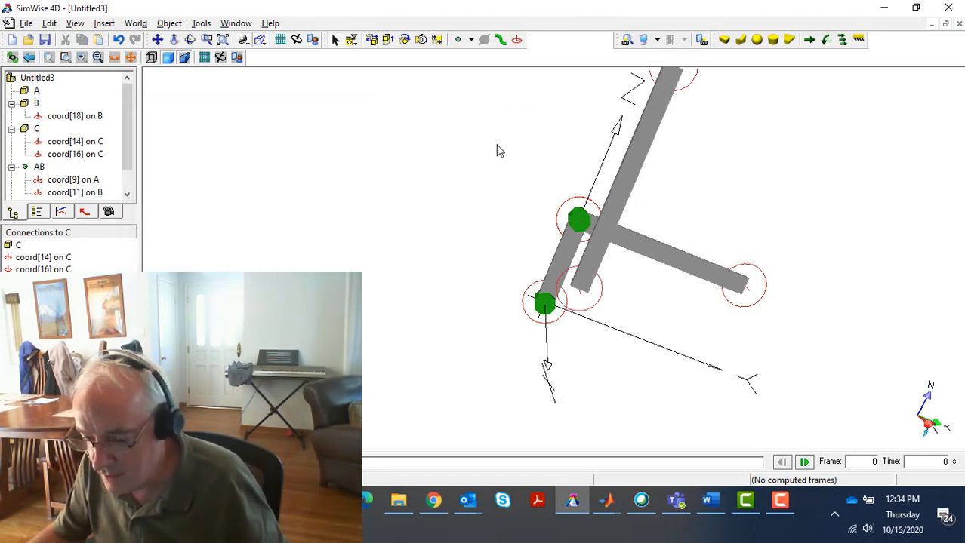
Join body C to body B with a revolute joint from coord[14] on C to coord[18] on B, moving C to B
{"action": "left_click", "coordinate": [223, 39]}
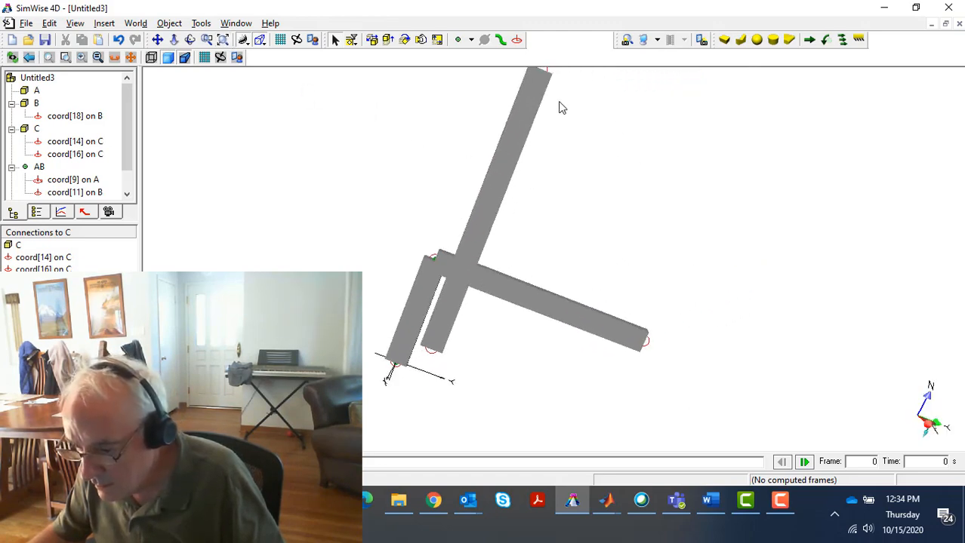
{"action": "left_click", "coordinate": [543, 99]}
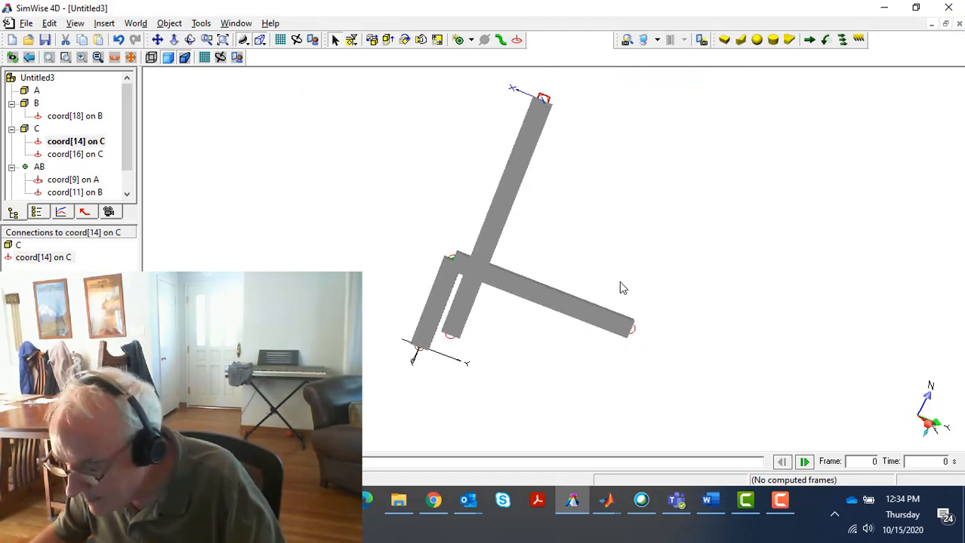
{"action": "left_click", "coordinate": [655, 348], "text": "shift"}
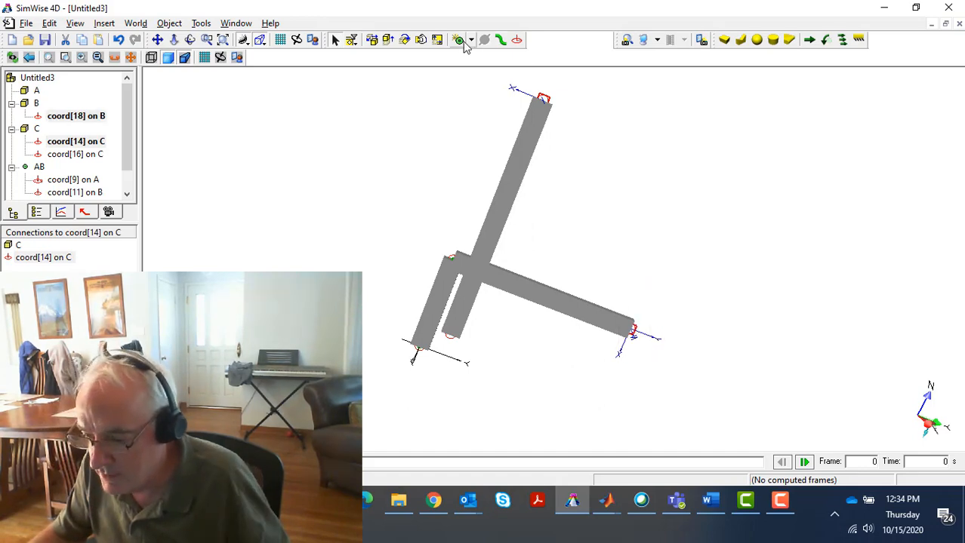
{"action": "left_click", "coordinate": [458, 39]}
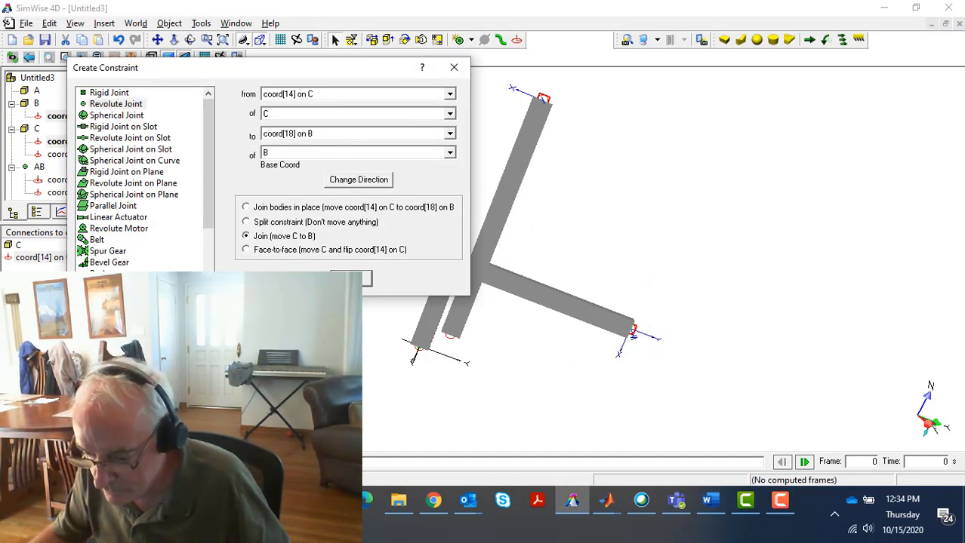
{"action": "left_click", "coordinate": [351, 279]}
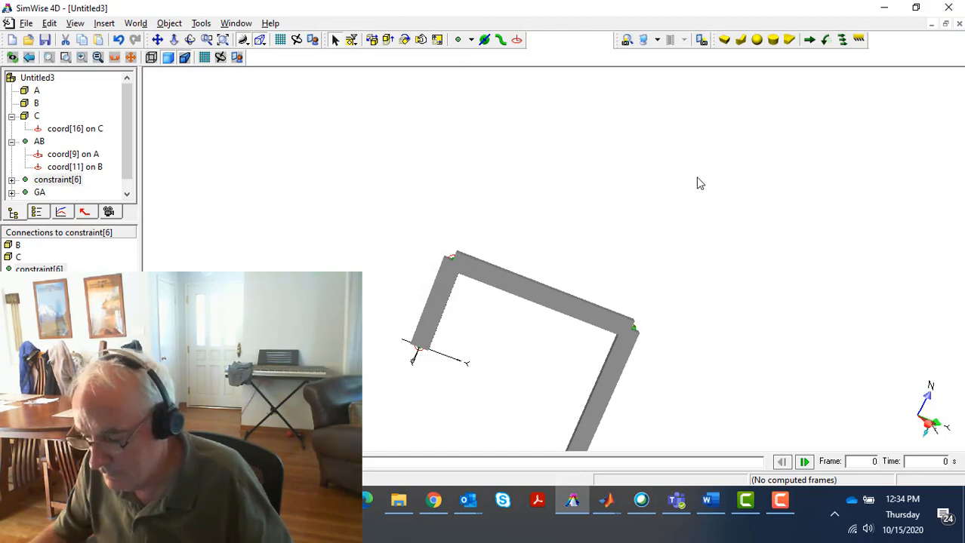
Run the simulation to check the motion of the three joined links, then reset it to frame 0
{"action": "key", "text": "ctrl+h"}
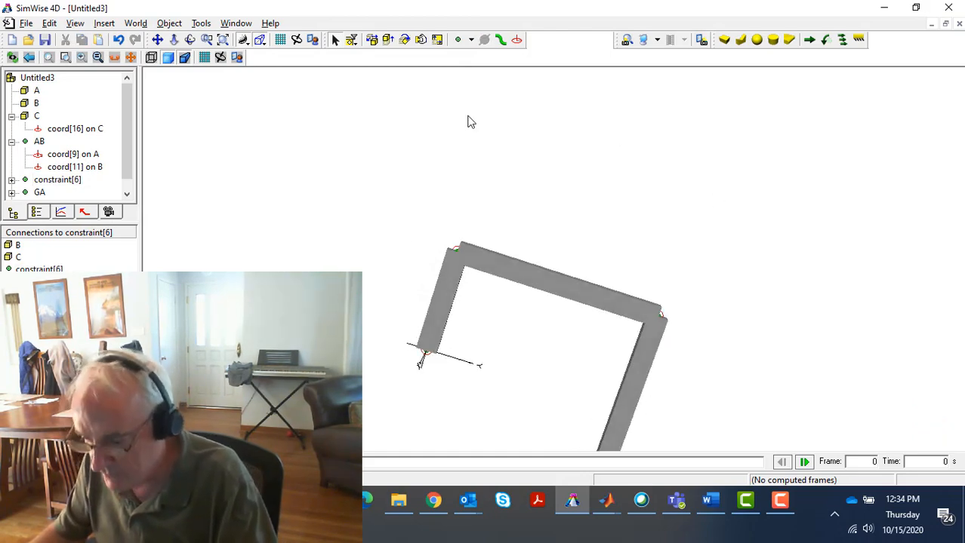
{"action": "scroll", "coordinate": [559, 278], "scroll_direction": "down", "scroll_amount": 4}
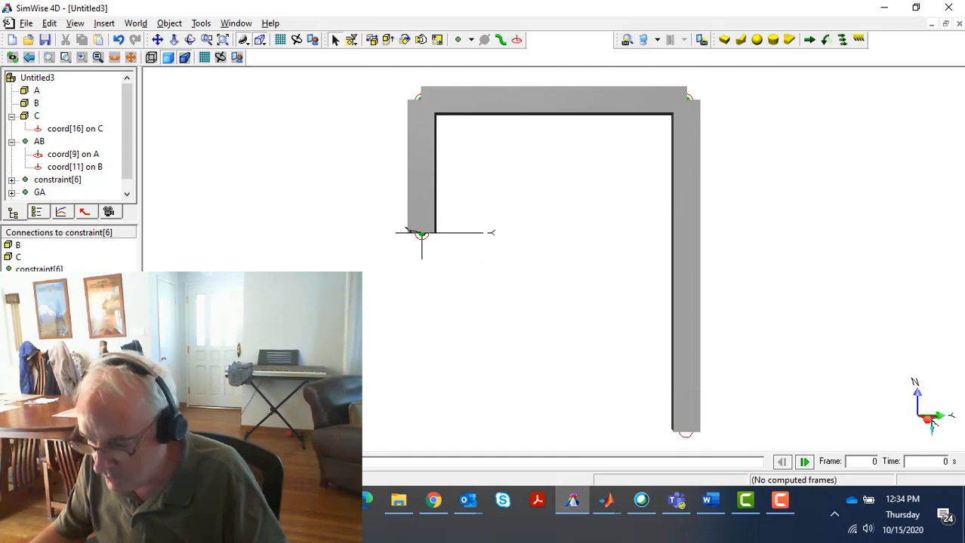
{"action": "key", "text": "ctrl+r"}
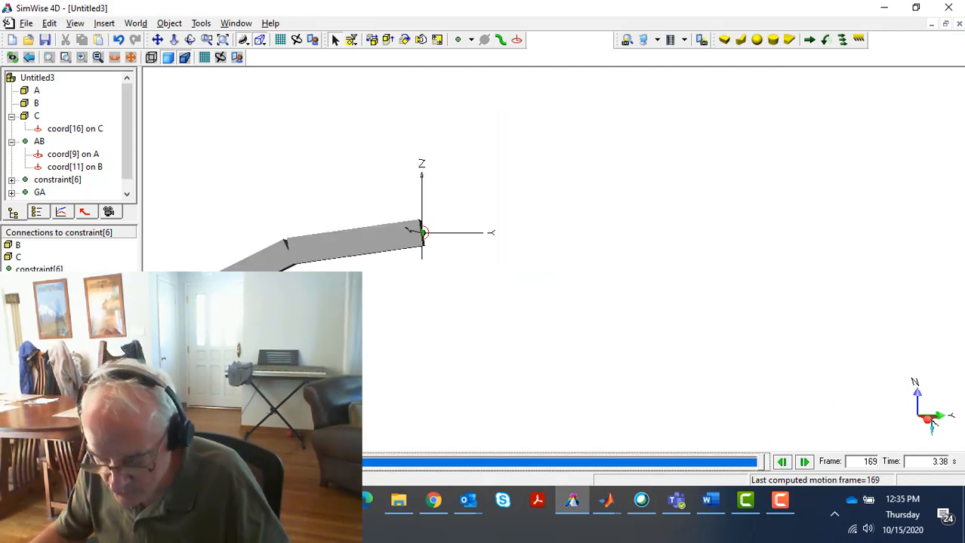
{"action": "left_click", "coordinate": [10, 462]}
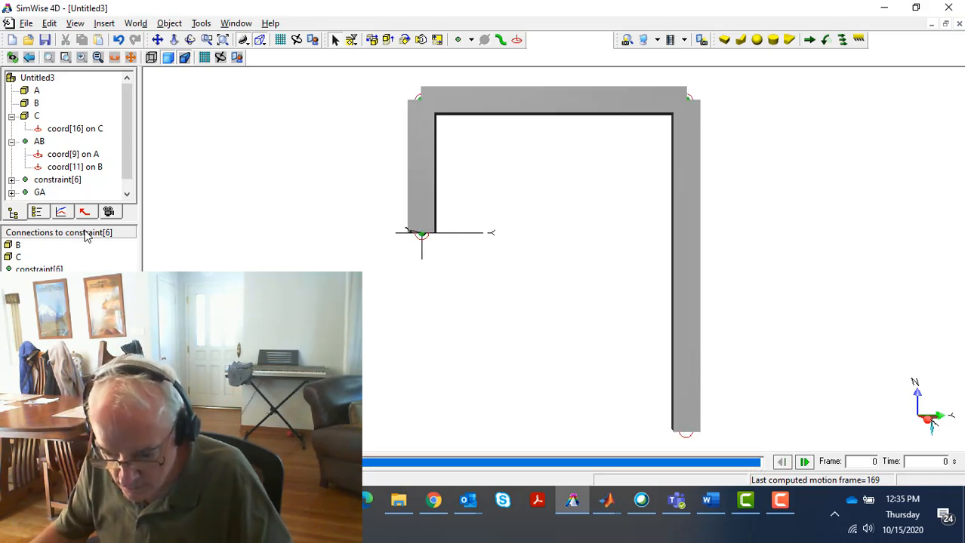
Rename the new revolute joint between bodies B and C as BC
{"action": "left_click", "coordinate": [51, 182]}
{"action": "left_click", "coordinate": [50, 183]}
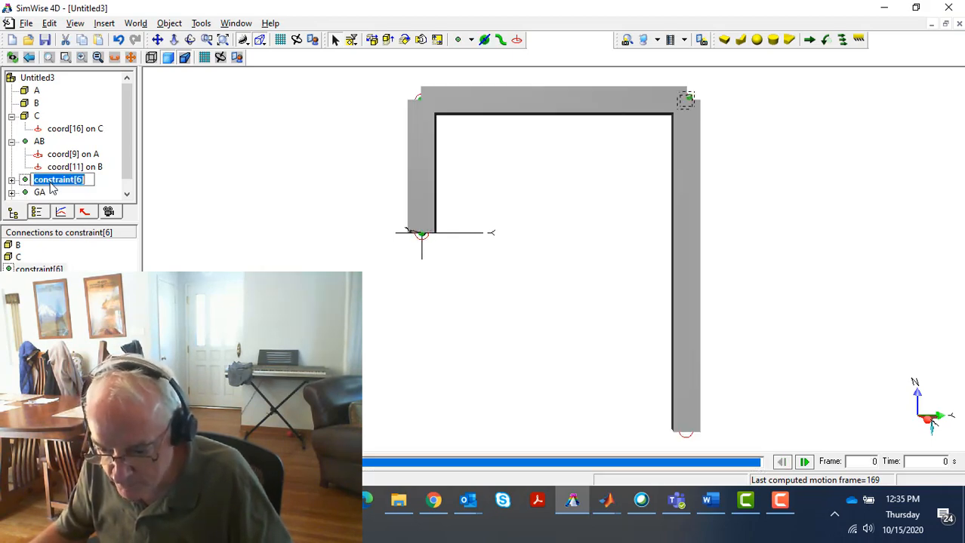
{"action": "type", "text": "BC"}
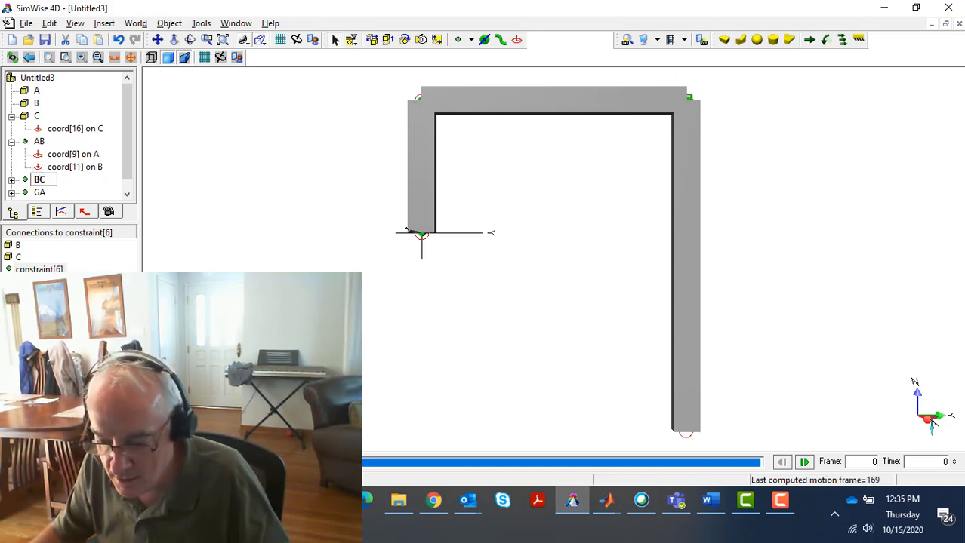
{"action": "key", "text": "Return"}
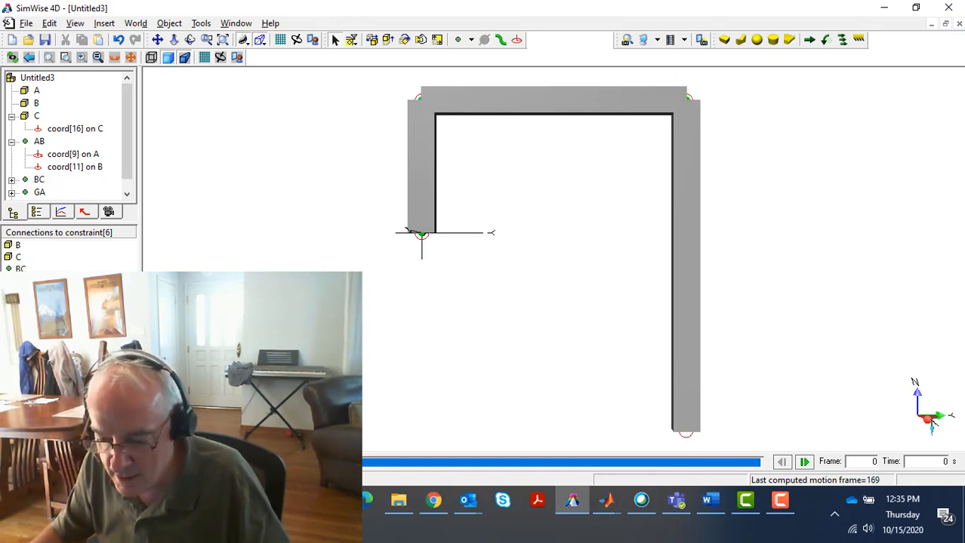
Join body C to the background in place with a revolute joint at coord[16], and run the simulation to check it
{"action": "mouse_move", "coordinate": [611, 398]}
{"action": "left_mouse_down"}
{"action": "mouse_move", "coordinate": [689, 449]}
{"action": "mouse_move", "coordinate": [730, 453]}
{"action": "left_mouse_up"}
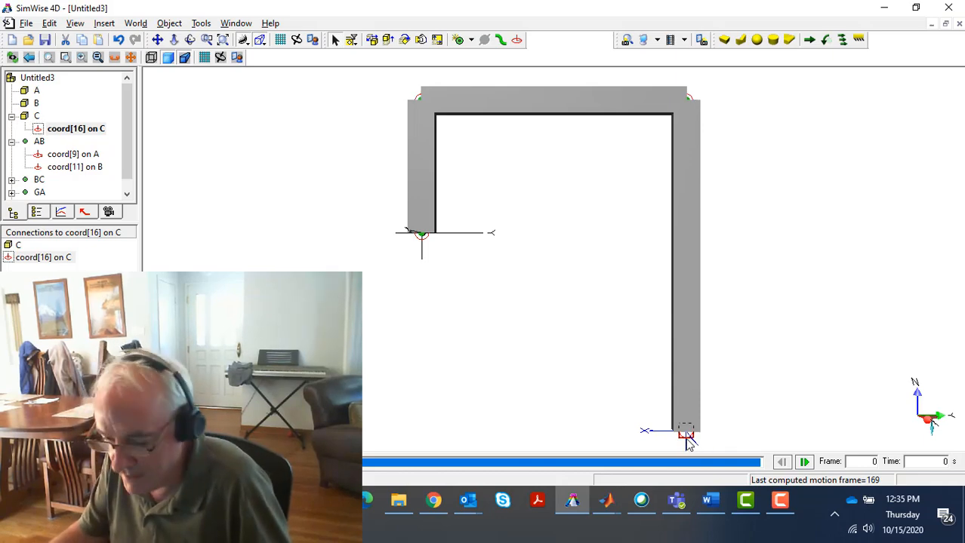
{"action": "left_click", "coordinate": [458, 39]}
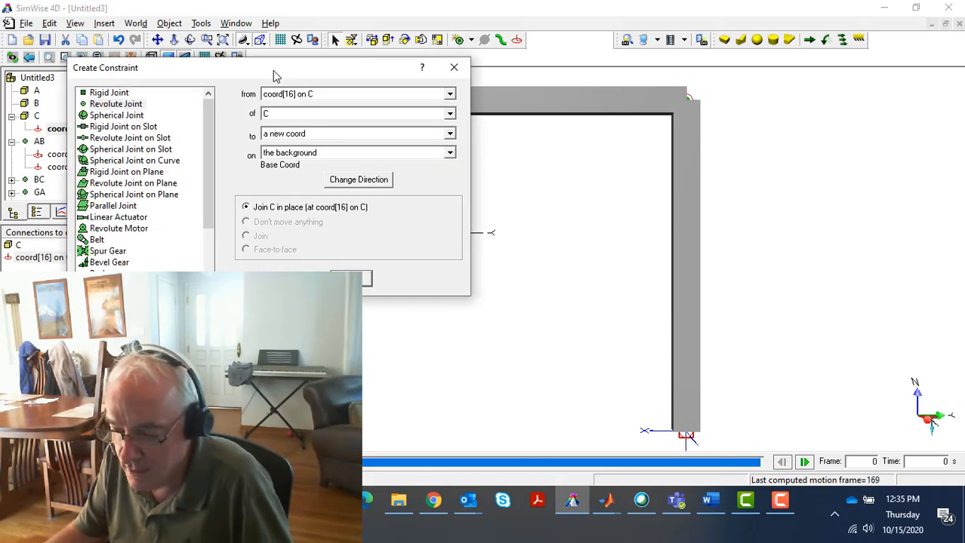
{"action": "left_click", "coordinate": [333, 95]}
{"action": "left_click", "coordinate": [333, 95]}
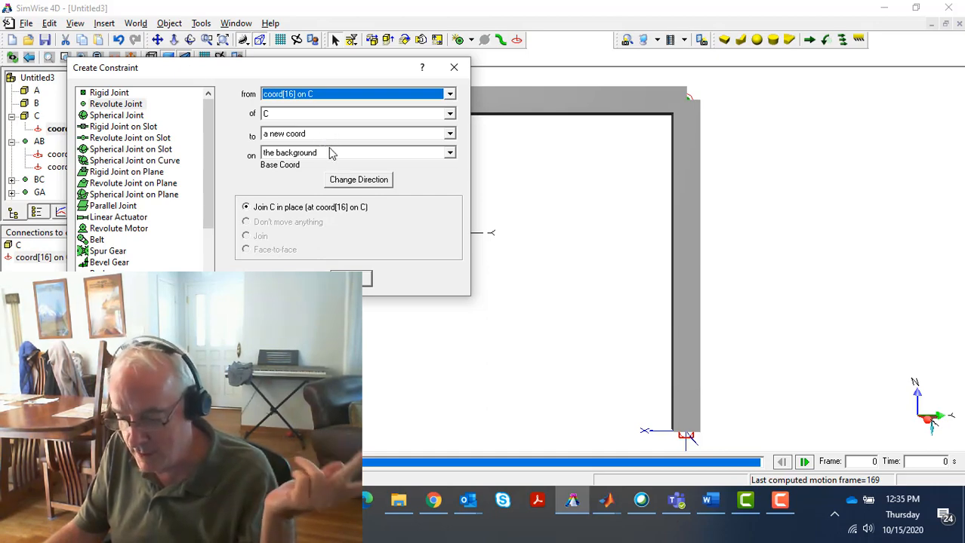
{"action": "left_click", "coordinate": [355, 279]}
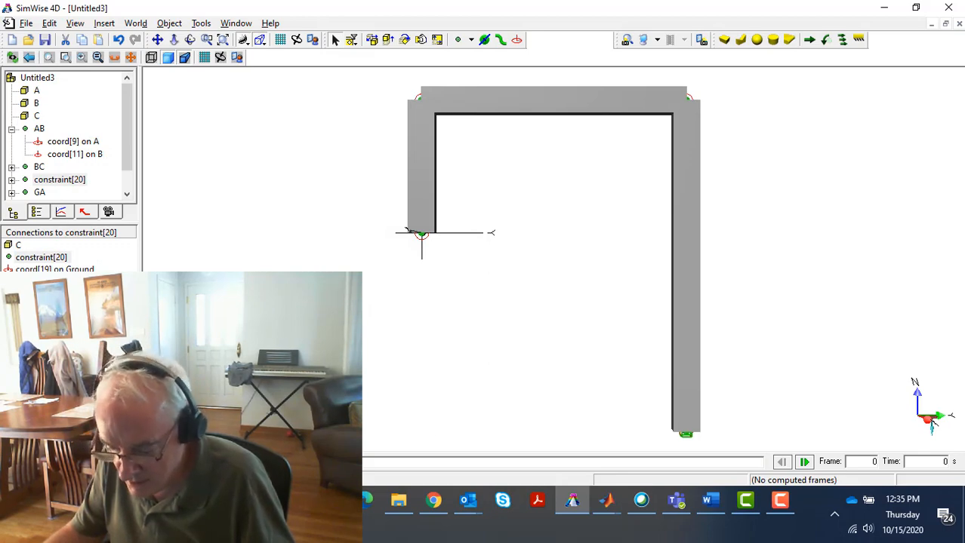
{"action": "key", "text": "ctrl+r"}
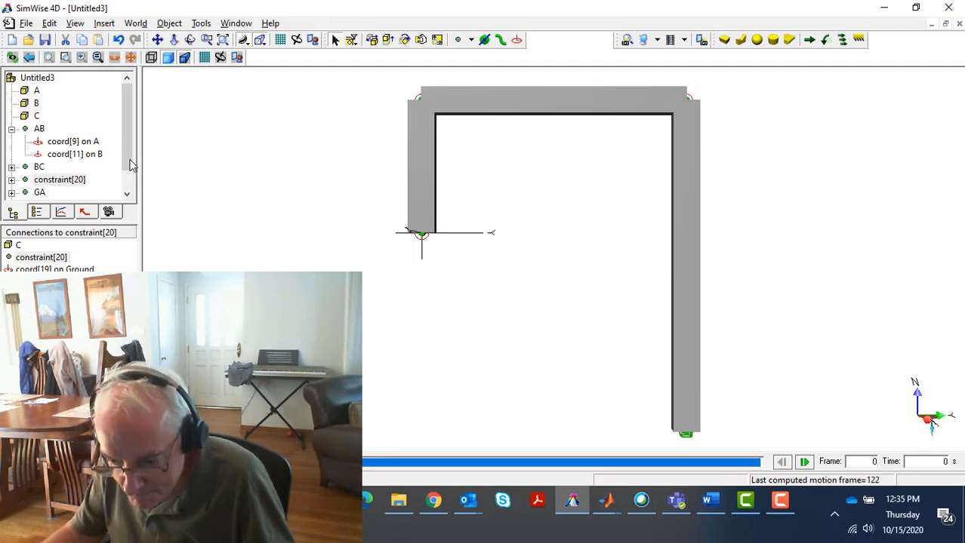
Rename the new revolute joint between body C and the background as CG
{"action": "left_click", "coordinate": [59, 179]}
{"action": "left_click", "coordinate": [59, 179]}
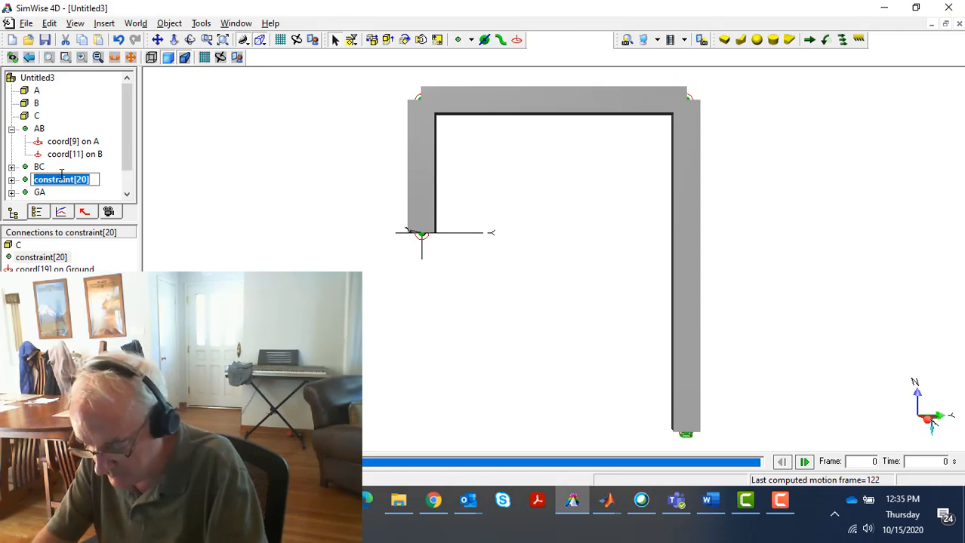
{"action": "type", "text": "CG"}
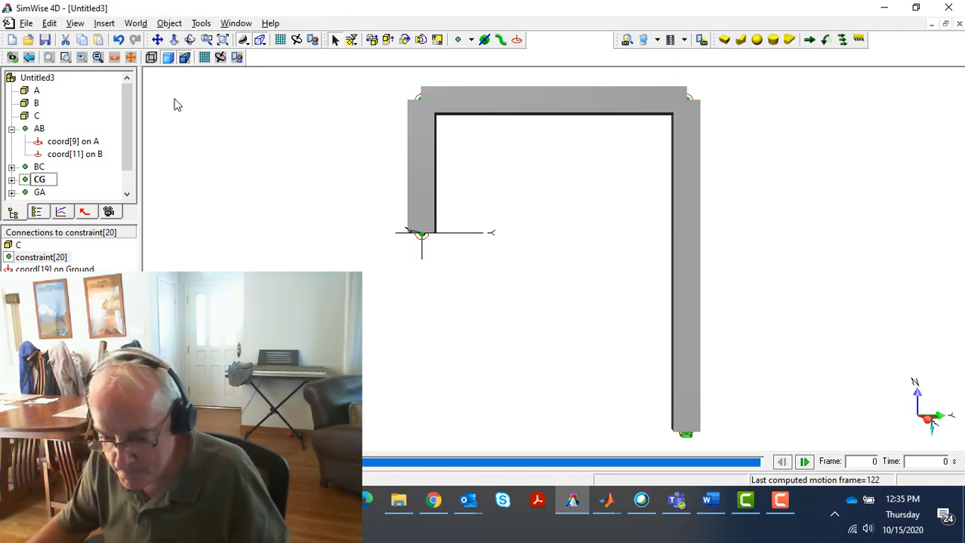
{"action": "key", "text": "Return"}
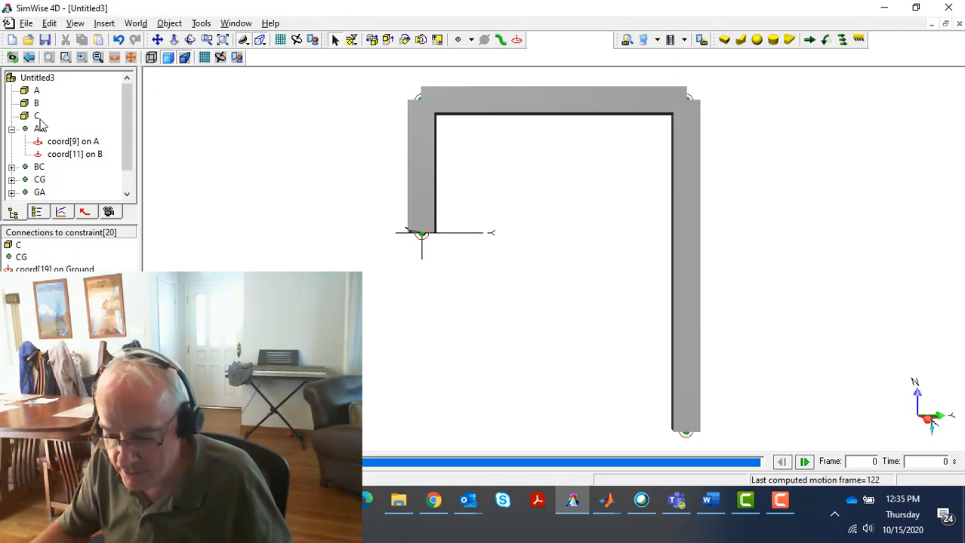
Show the linkage in wireframe and change the ground joint GA at the origin into a Revolute Motor
{"action": "left_click", "coordinate": [35, 129]}
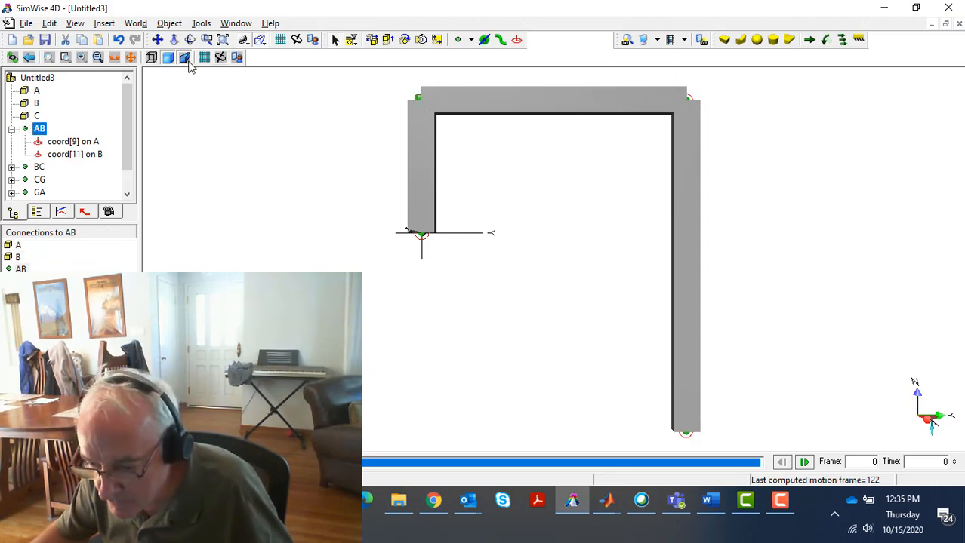
{"action": "left_click", "coordinate": [150, 59]}
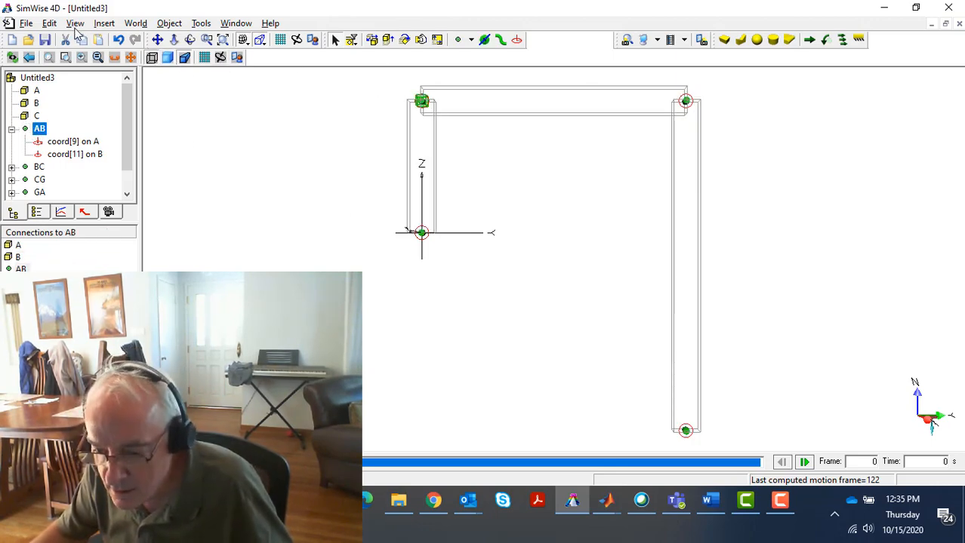
{"action": "left_click", "coordinate": [206, 40]}
{"action": "left_click_drag", "start_coordinate": [379, 203], "coordinate": [495, 274]}
{"action": "double_click", "coordinate": [484, 230]}
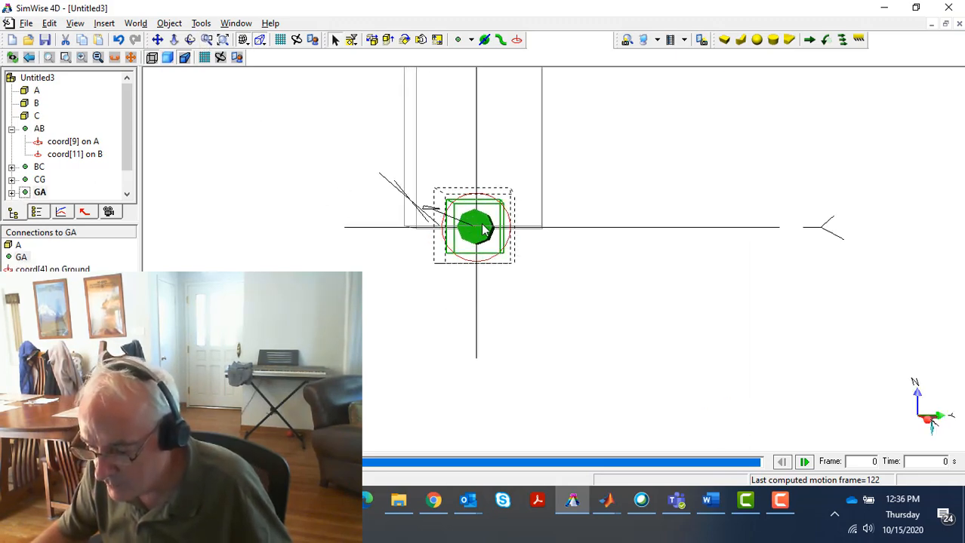
{"action": "left_click", "coordinate": [204, 130]}
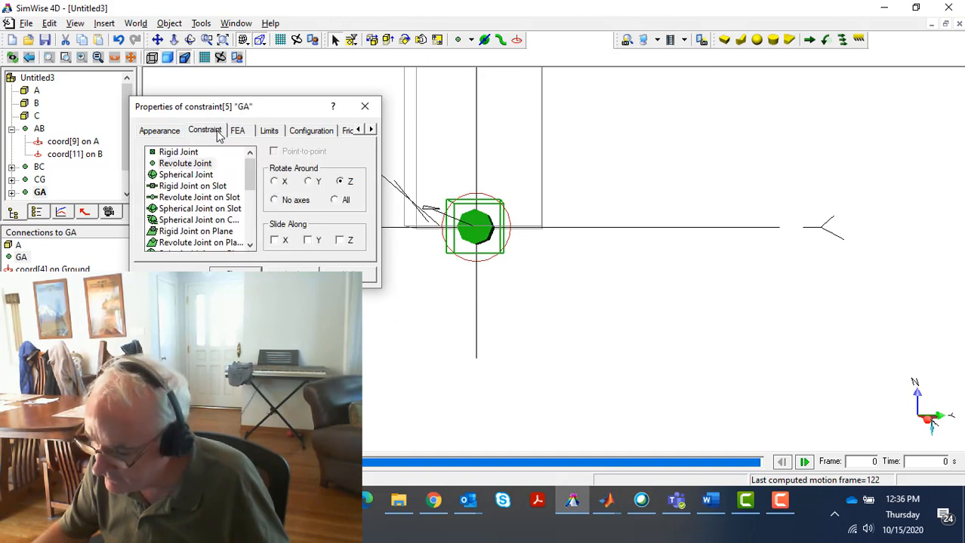
{"action": "scroll", "coordinate": [249, 187], "scroll_direction": "down", "scroll_amount": 2}
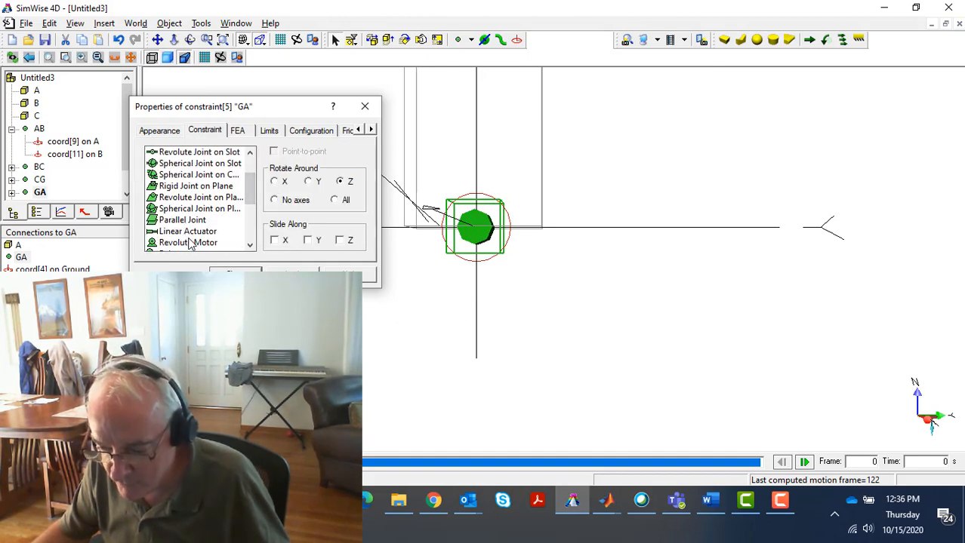
{"action": "left_click", "coordinate": [190, 243]}
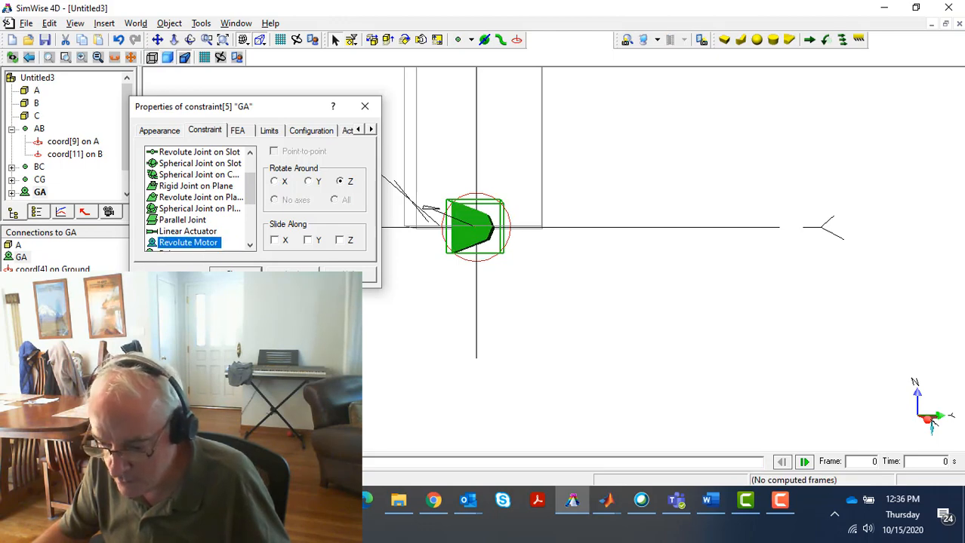
{"action": "left_click", "coordinate": [235, 275]}
Rename the motor constraint GA as MotorGA
{"action": "left_click", "coordinate": [21, 257]}
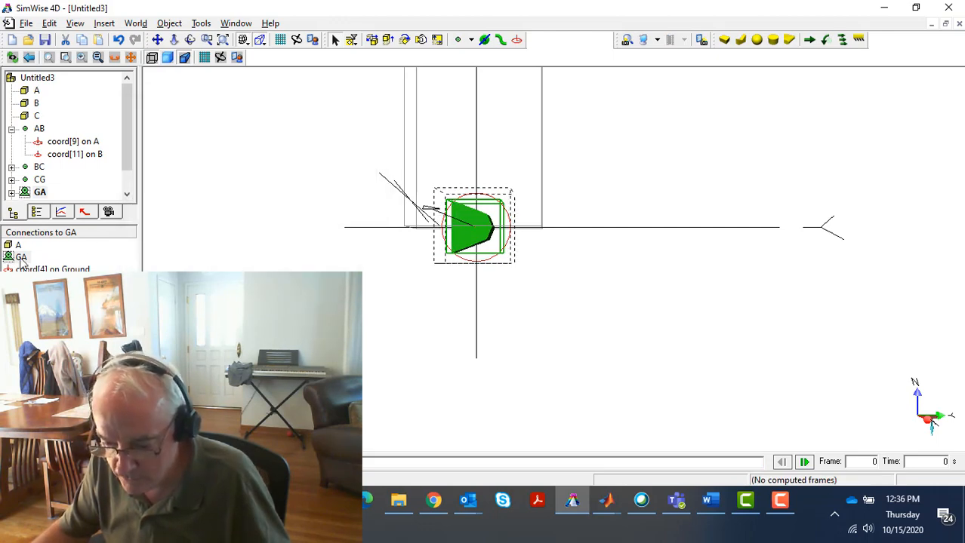
{"action": "left_click", "coordinate": [22, 257]}
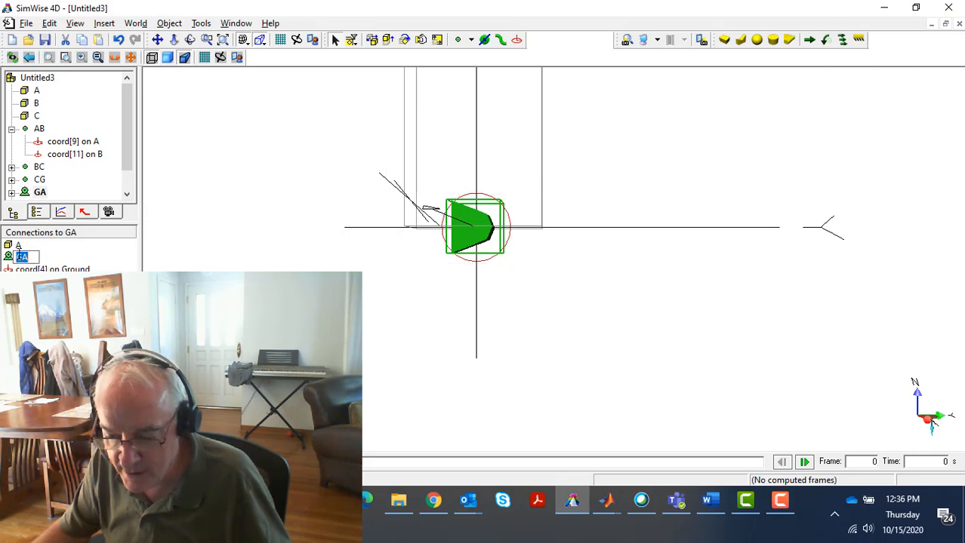
{"action": "left_click", "coordinate": [18, 247]}
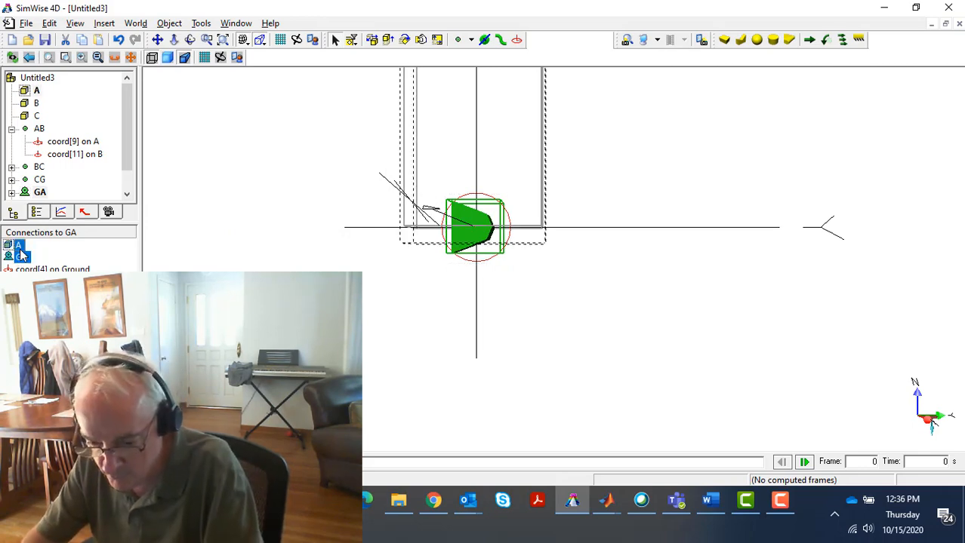
{"action": "left_click", "coordinate": [21, 257]}
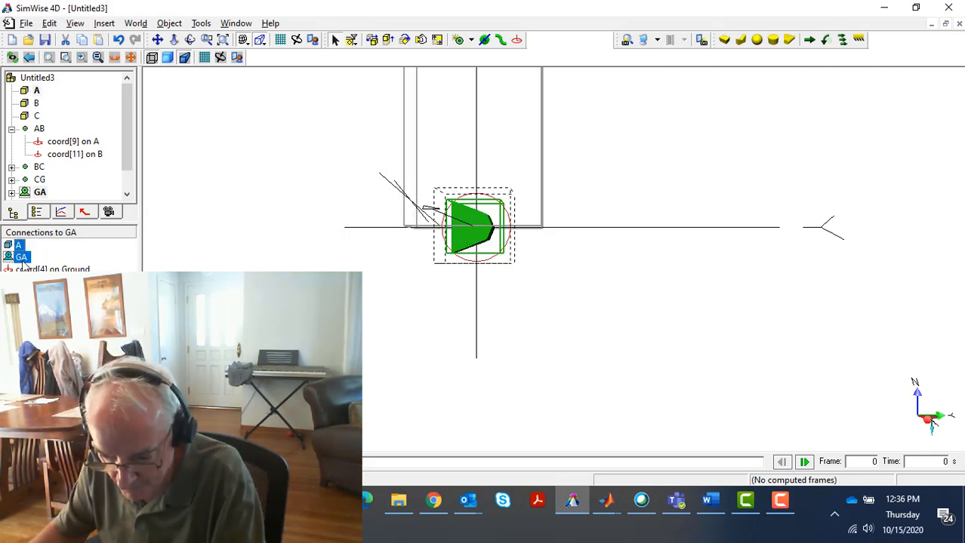
{"action": "left_click", "coordinate": [22, 258]}
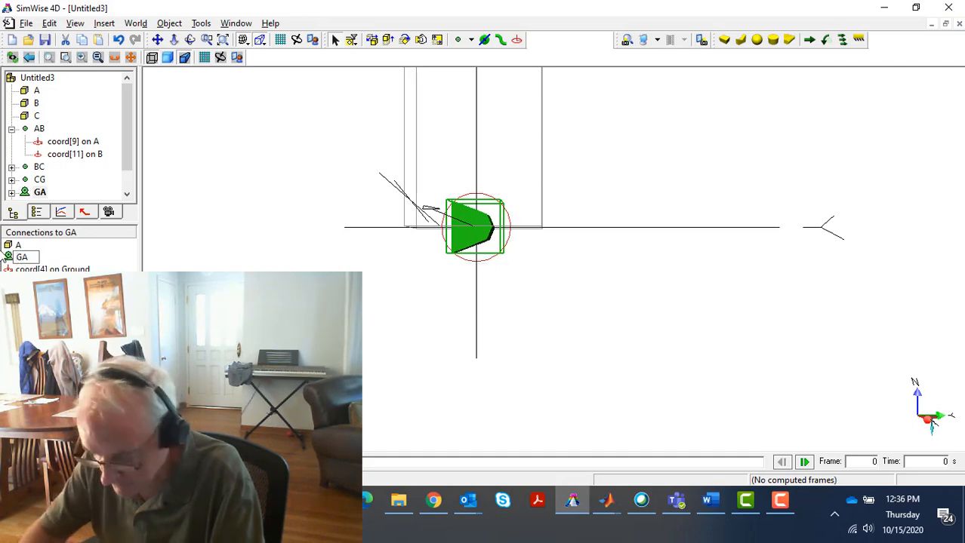
{"action": "type", "text": "Motor"}
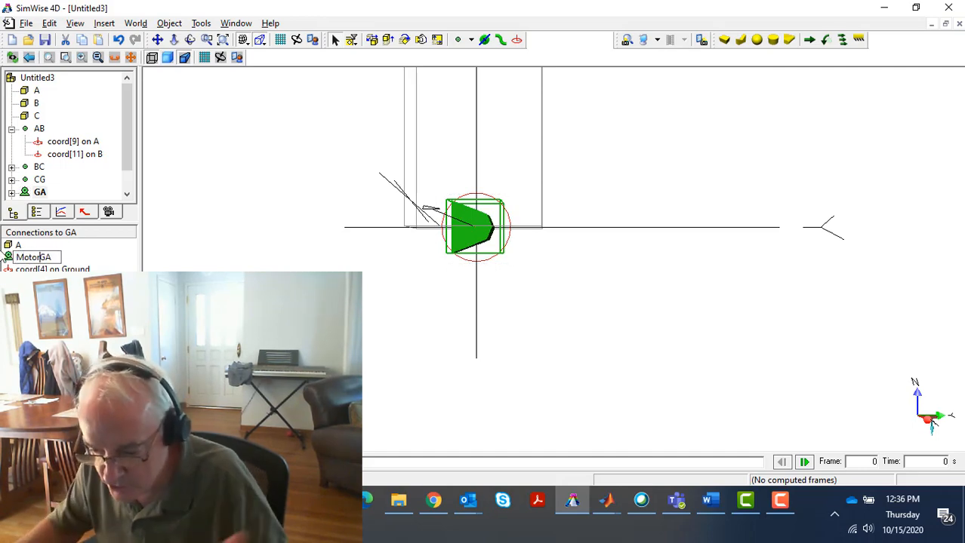
{"action": "left_click", "coordinate": [421, 296]}
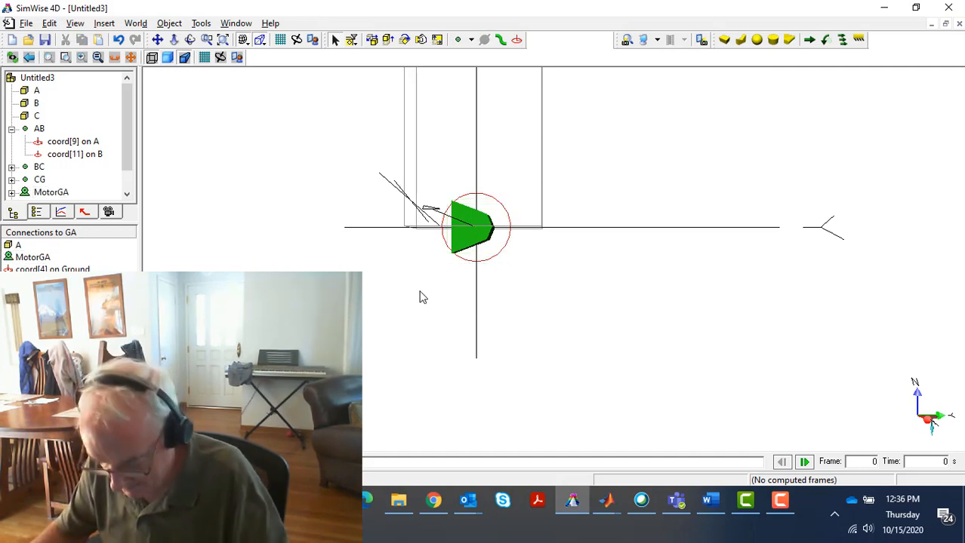
Return the whole linkage to shaded display and run the simulation to check the motor-driven motion
{"action": "left_click", "coordinate": [223, 39]}
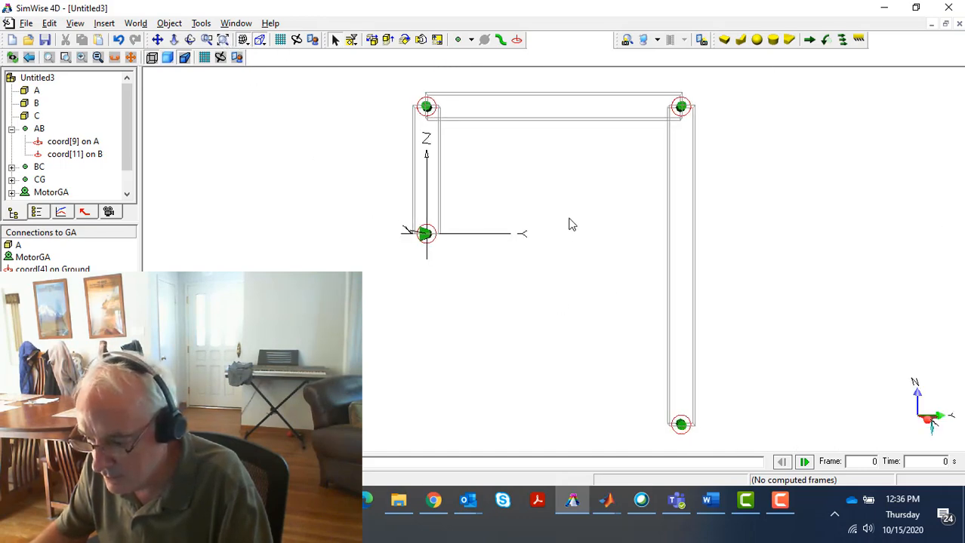
{"action": "left_click", "coordinate": [168, 59]}
{"action": "key", "text": "ctrl+r"}
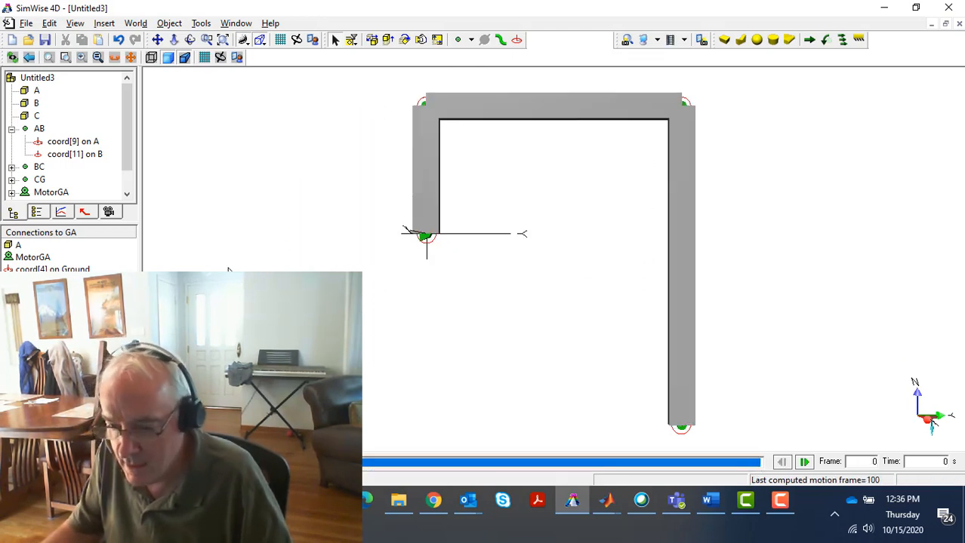
Save the model as SmallFourBar2.WM3 in the same folder as SmallFourBar.WM3
{"action": "left_click", "coordinate": [27, 24]}
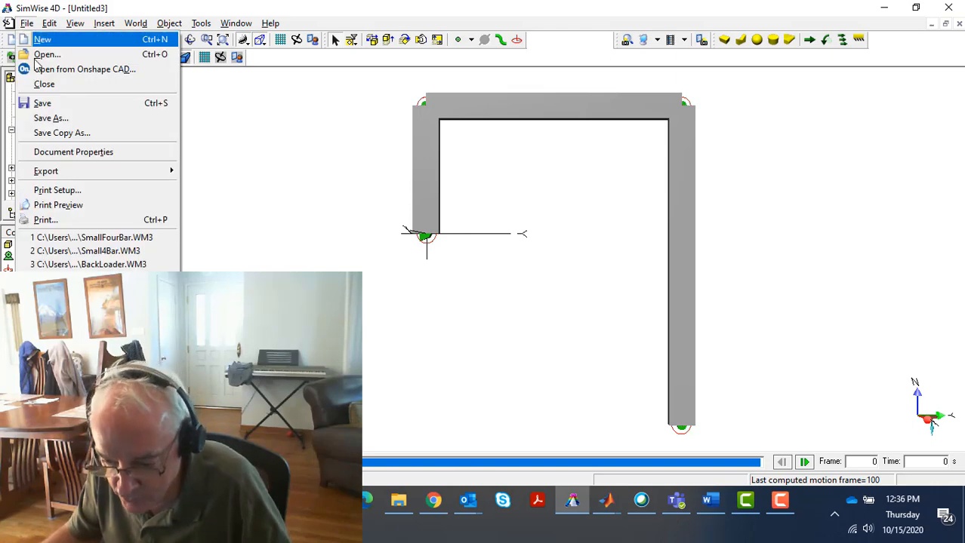
{"action": "left_click", "coordinate": [52, 106]}
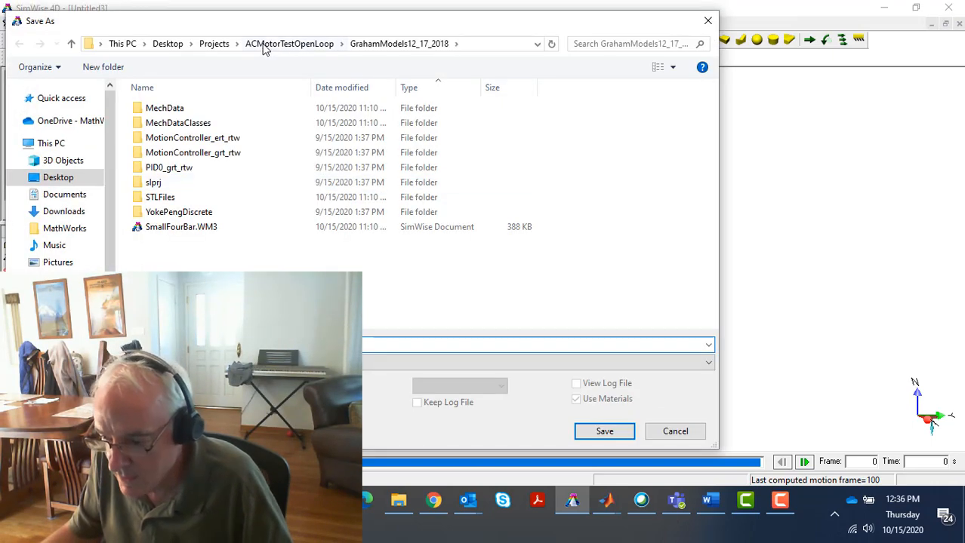
{"action": "left_click", "coordinate": [172, 232]}
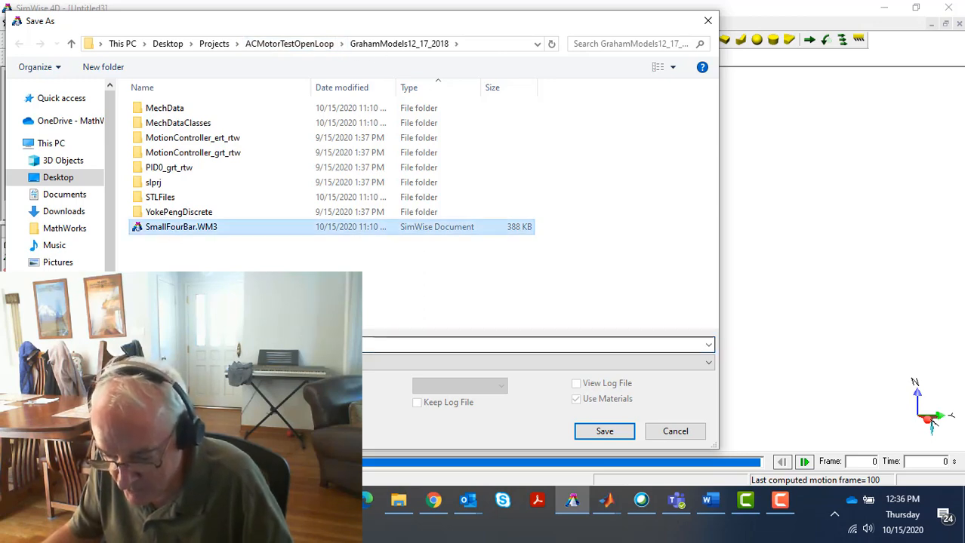
{"action": "left_click", "coordinate": [182, 344]}
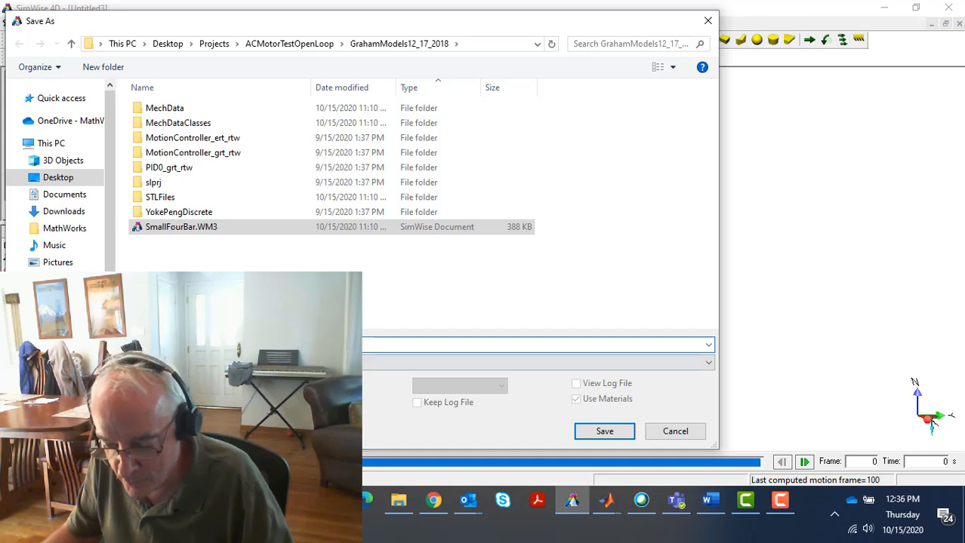
{"action": "type", "text": "1"}
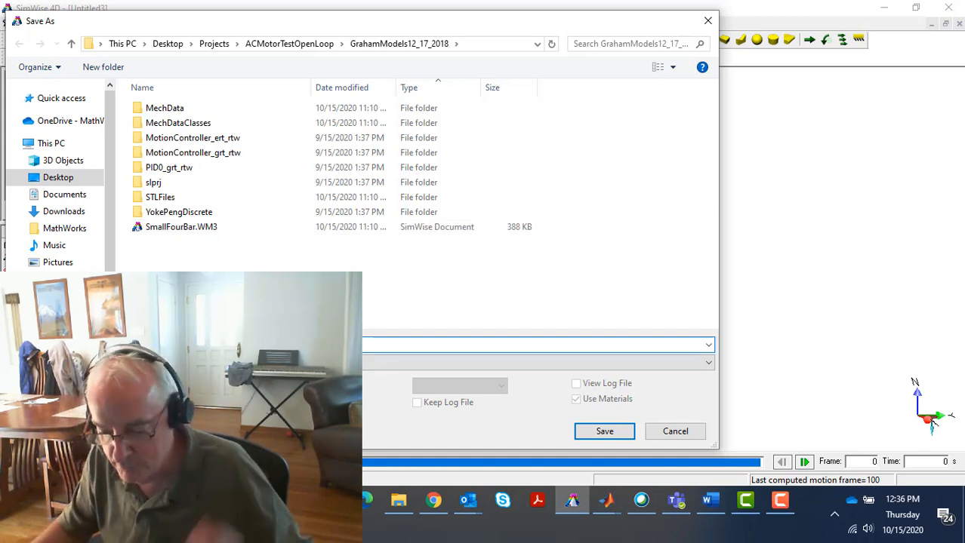
{"action": "left_click", "coordinate": [627, 435]}
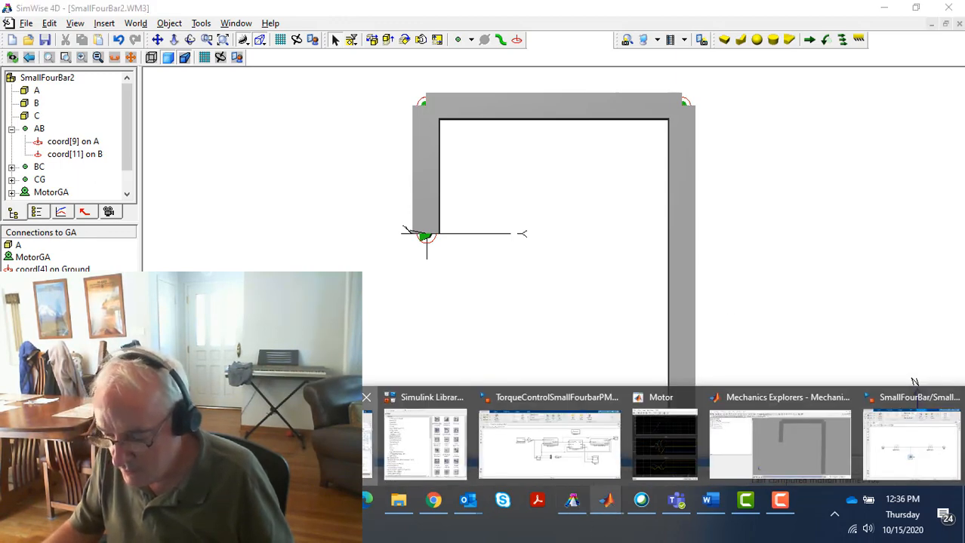
Switch to MATLAB, run the converted SmallFourBar2 Simulink model, and view the linkage's motion side-on in Mechanics Explorer before closing it
{"action": "left_click", "coordinate": [609, 506]}
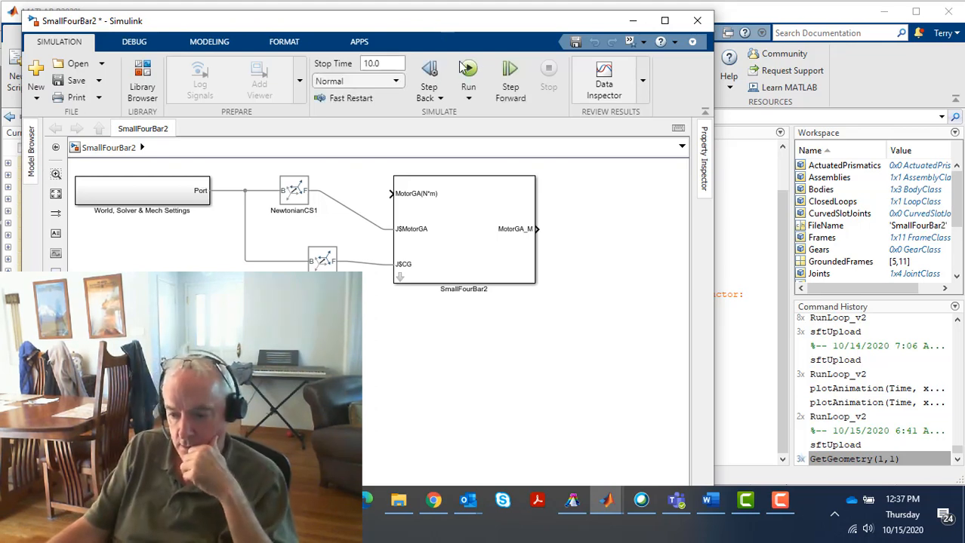
{"action": "left_click", "coordinate": [469, 68]}
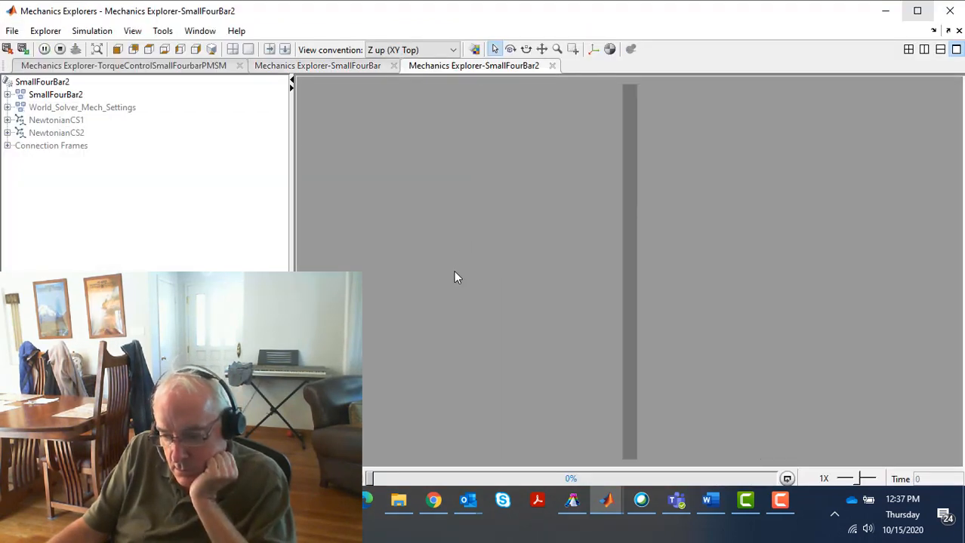
{"action": "left_click", "coordinate": [195, 50]}
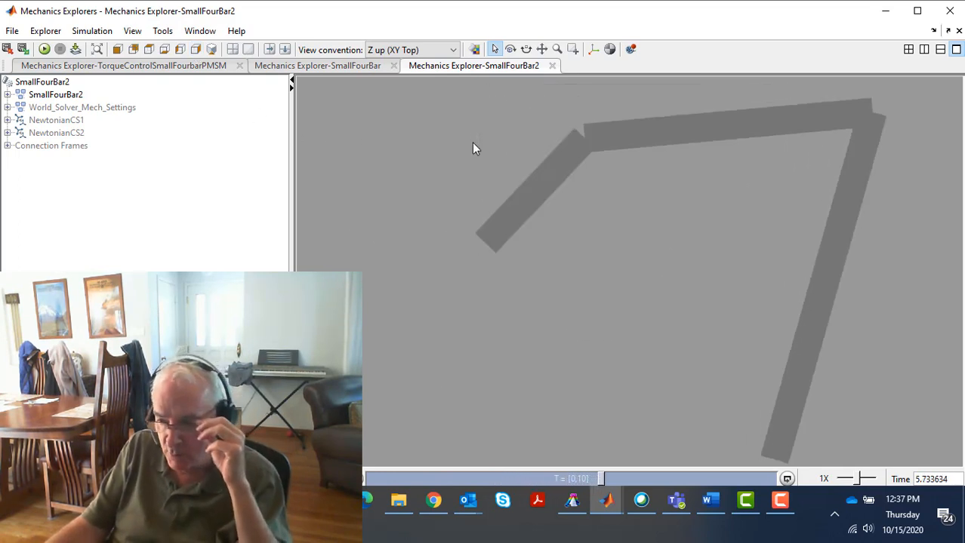
{"action": "left_click", "coordinate": [952, 11]}
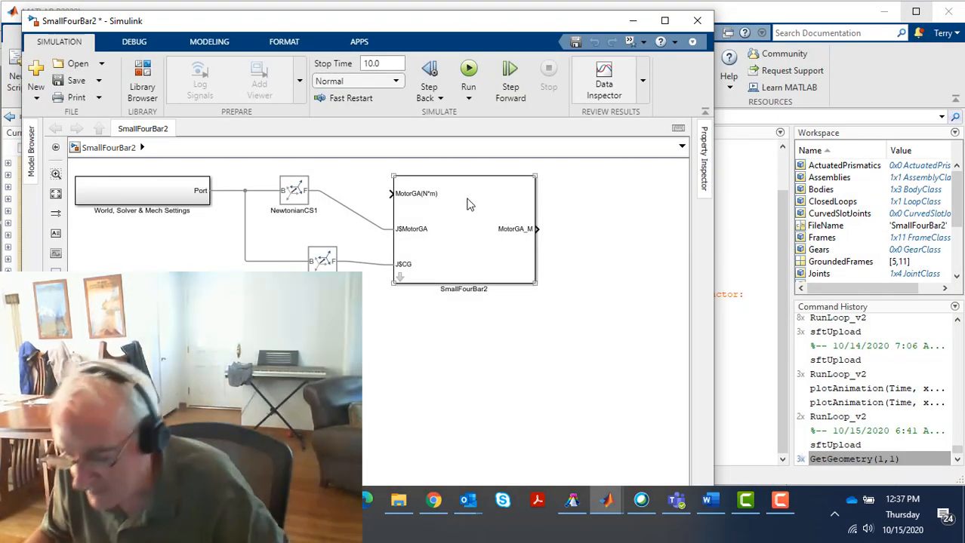
Set the Motion Configuration of the SmallFourBar2 subsystem block to Motion
{"action": "double_click", "coordinate": [456, 234]}
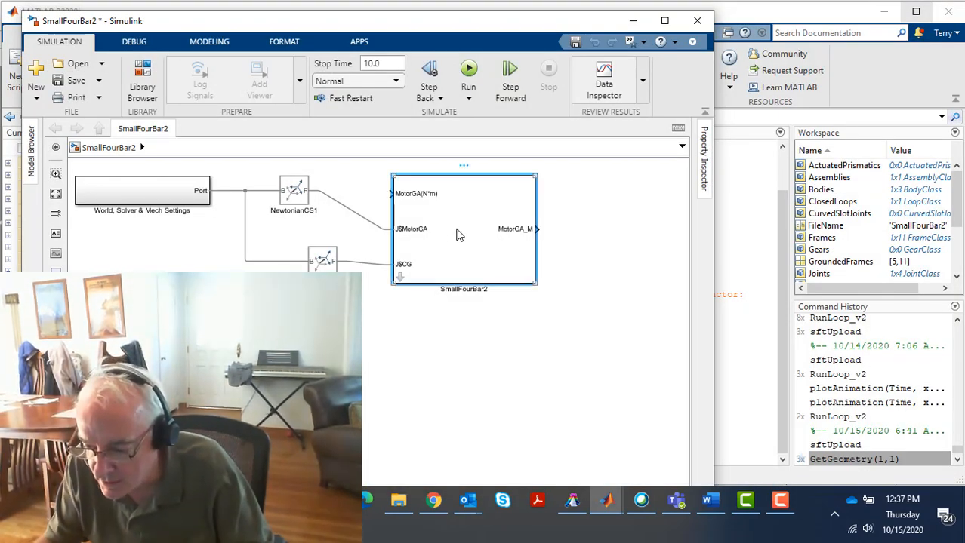
{"action": "left_click", "coordinate": [663, 257]}
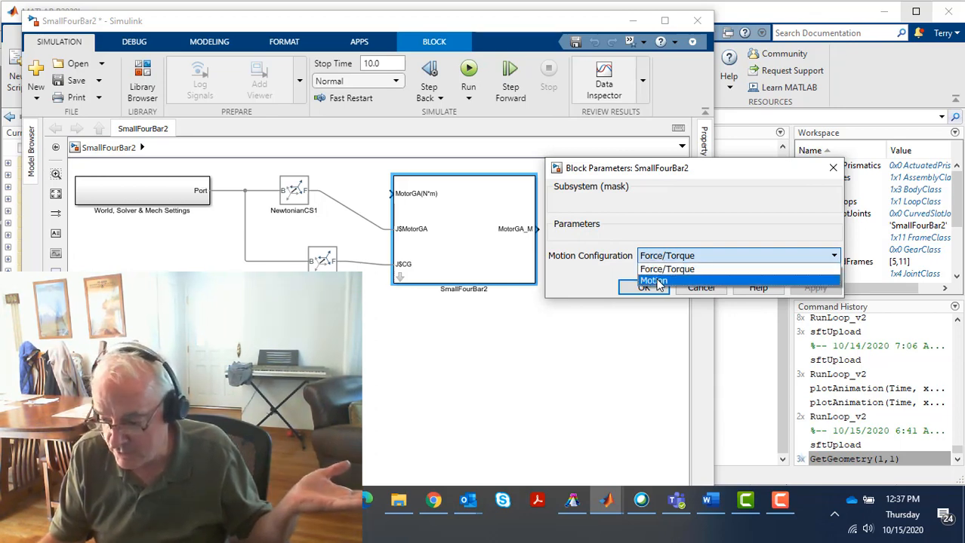
{"action": "left_click", "coordinate": [657, 281]}
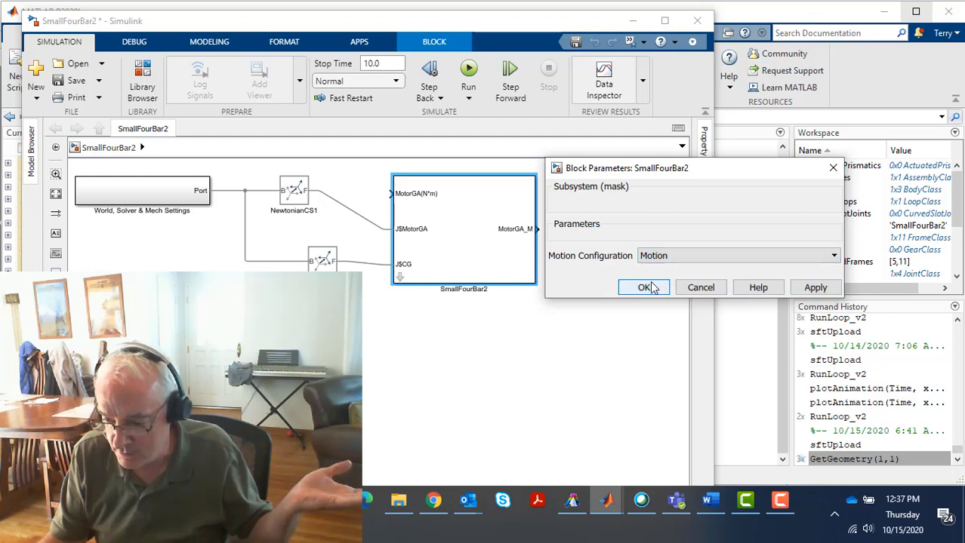
{"action": "left_click", "coordinate": [643, 289]}
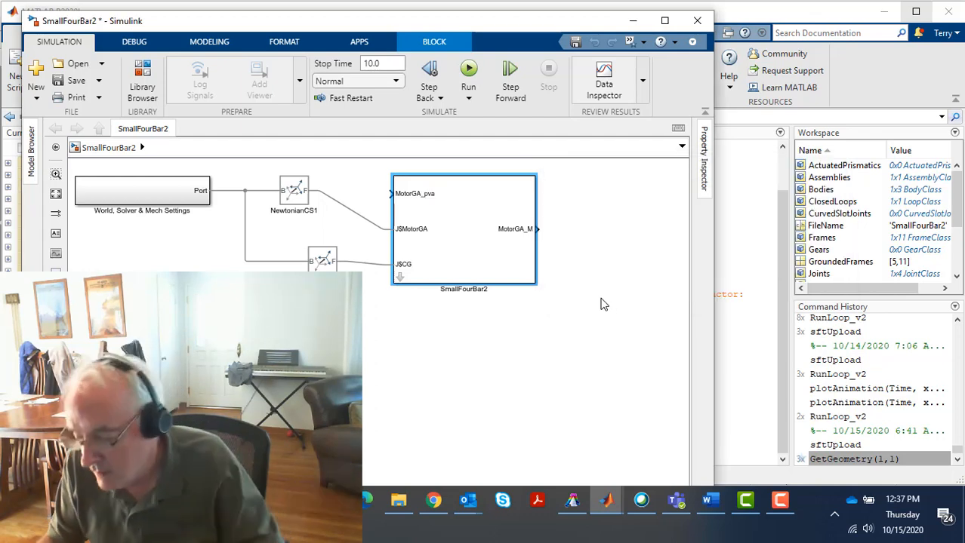
Copy the SmoothStep Position block from the TorqueControlSmallFourbarPMSM model, reviewing its parameters, and return to the SmallFourBar2 model
{"action": "key", "text": "alt+Tab"}
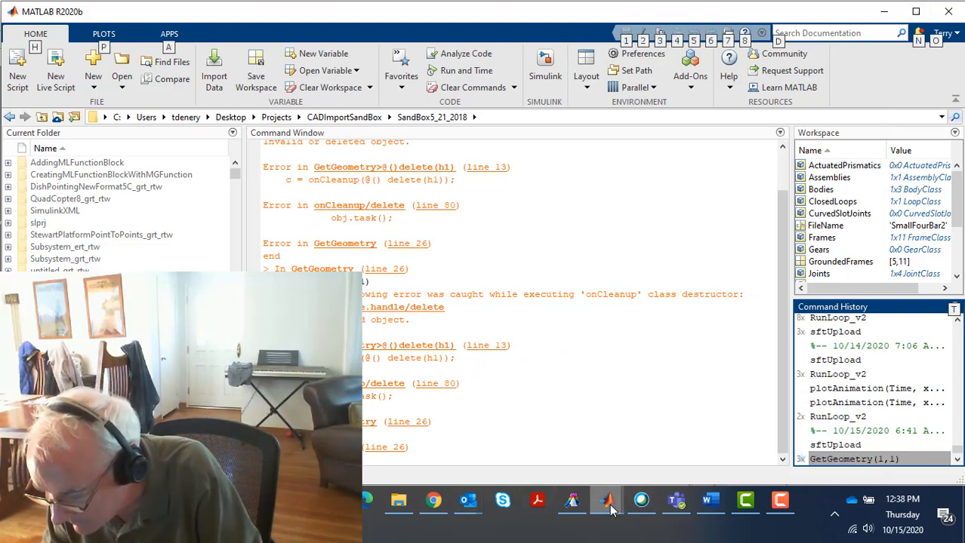
{"action": "mouse_move", "coordinate": [607, 502]}
{"action": "left_click", "coordinate": [900, 445]}
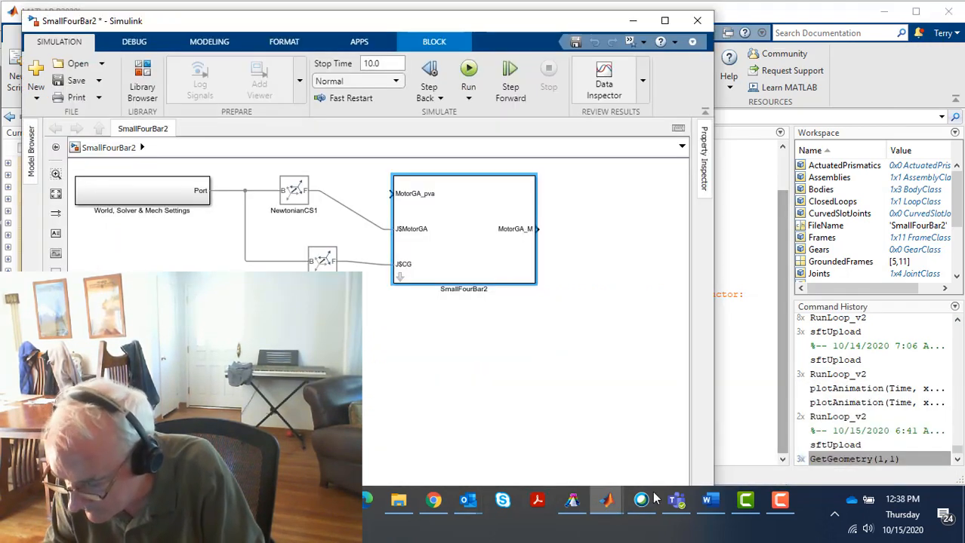
{"action": "mouse_move", "coordinate": [609, 502]}
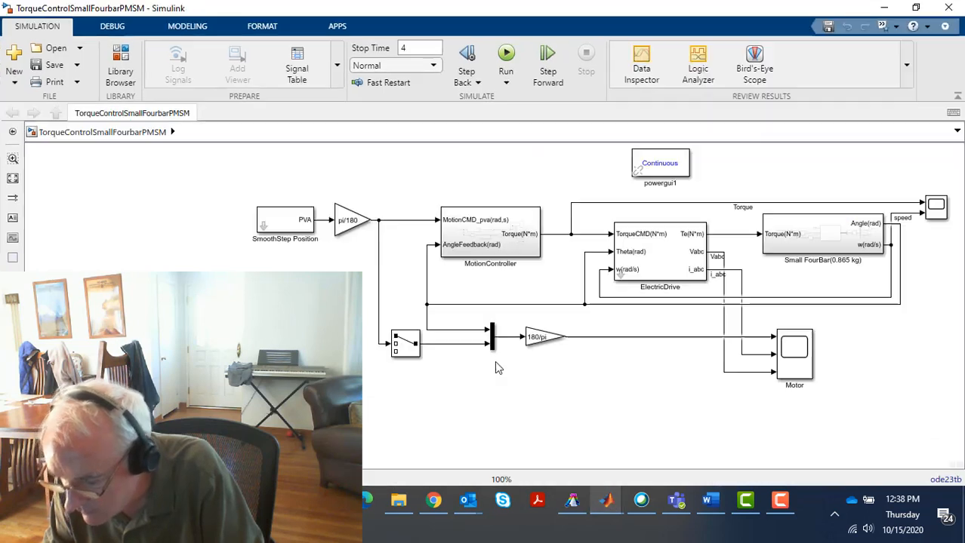
{"action": "left_click", "coordinate": [582, 462]}
{"action": "left_click", "coordinate": [271, 223]}
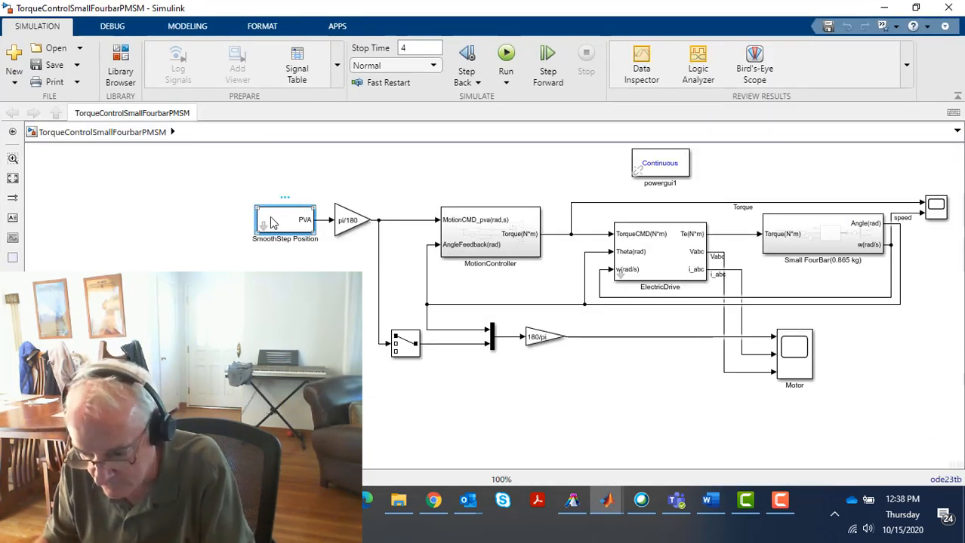
{"action": "double_click", "coordinate": [273, 223]}
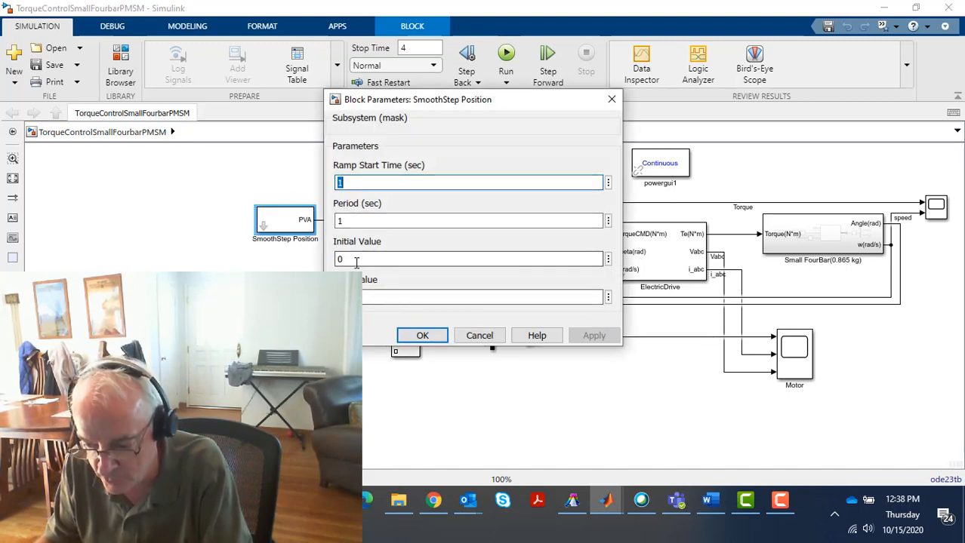
{"action": "left_click", "coordinate": [423, 336]}
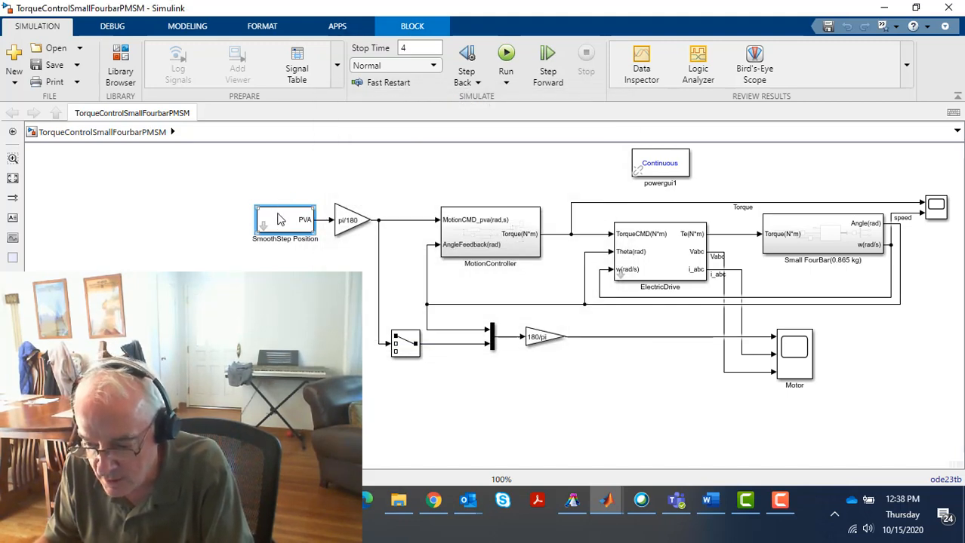
{"action": "left_click", "coordinate": [884, 9]}
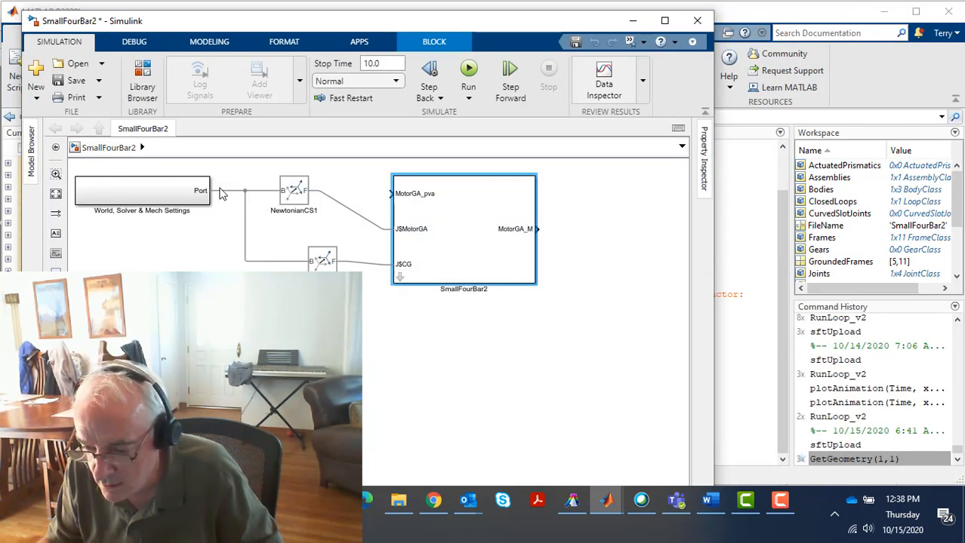
Paste the SmoothStep Position block above the SmallFourBar2 model's existing blocks and connect its PVA output to the MotorGA_pva input
{"action": "left_click", "coordinate": [157, 269]}
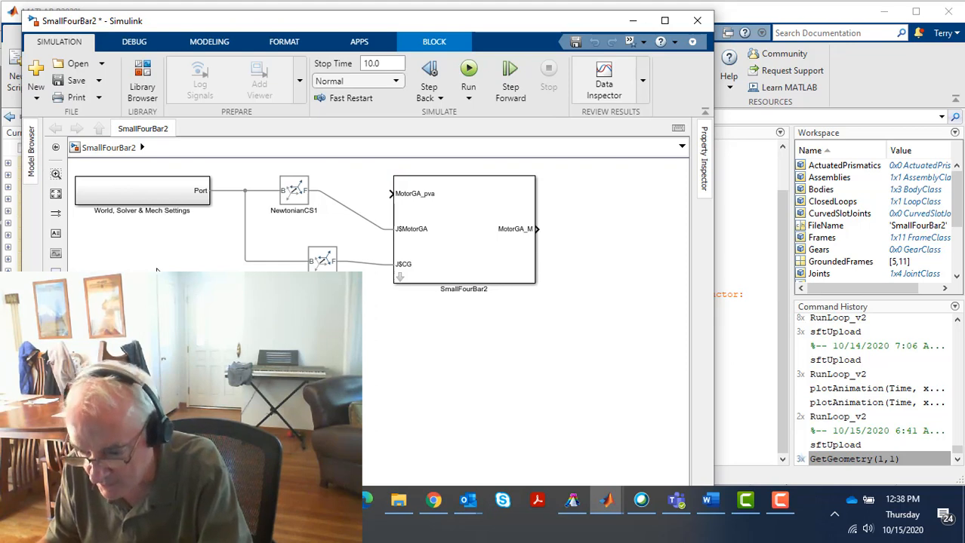
{"action": "type", "text": "s"}
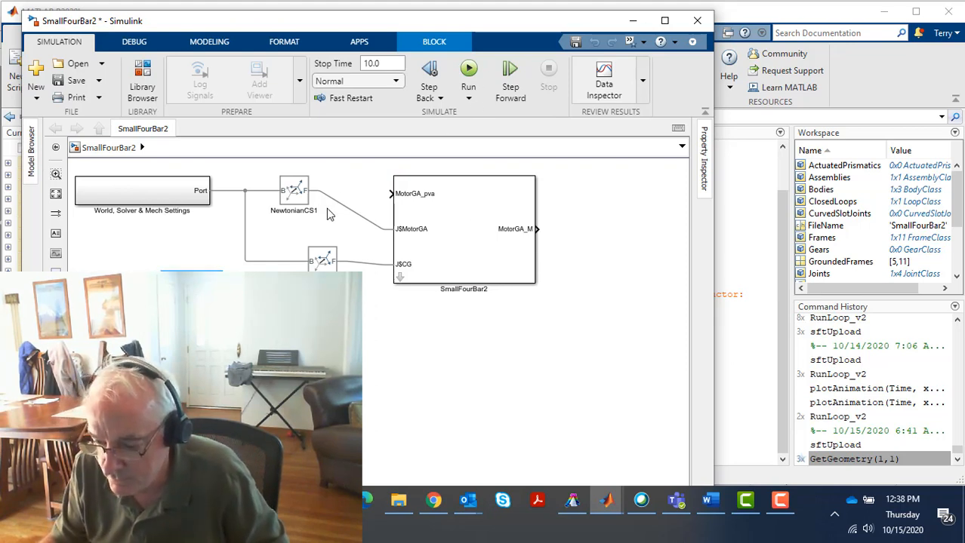
{"action": "left_click_drag", "start_coordinate": [228, 290], "coordinate": [392, 193]}
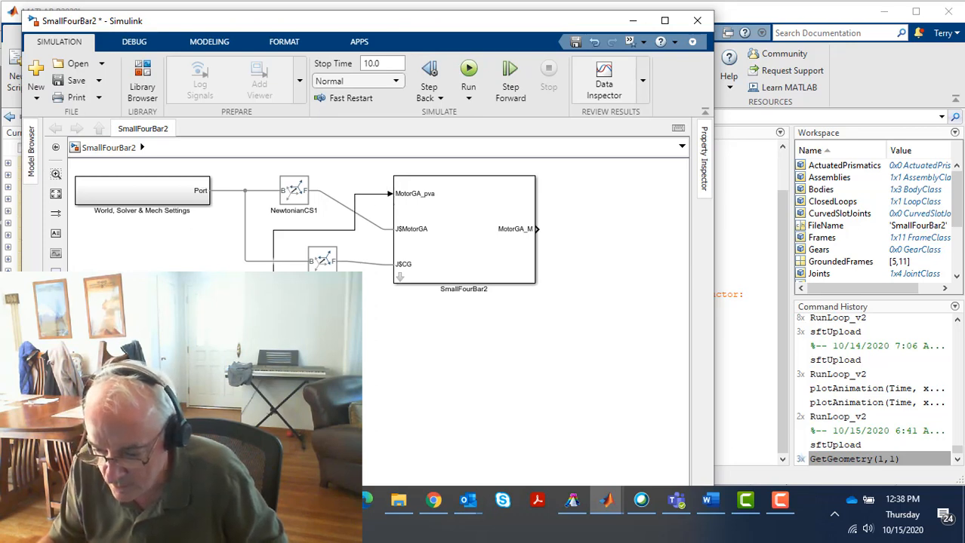
{"action": "left_click_drag", "start_coordinate": [179, 295], "coordinate": [242, 164]}
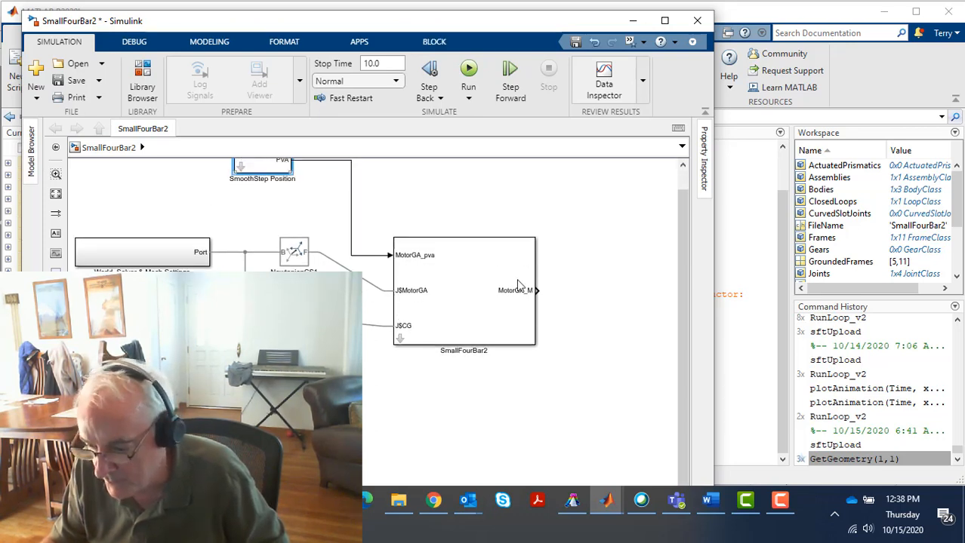
{"action": "key", "text": "space"}
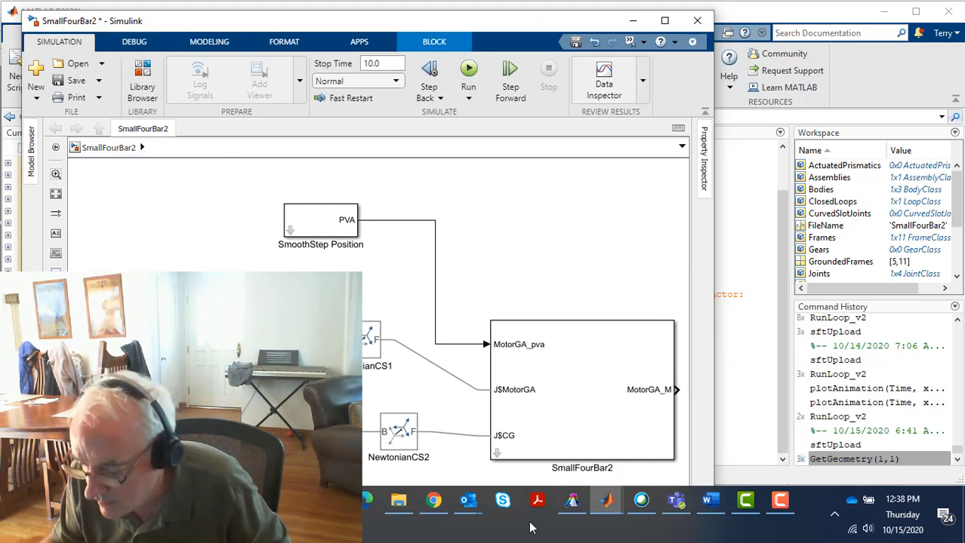
Run the SmallFourBar2 simulation with the smooth-step input and view the linkage's motion from the side in Mechanics Explorer
{"action": "mouse_move", "coordinate": [609, 501]}
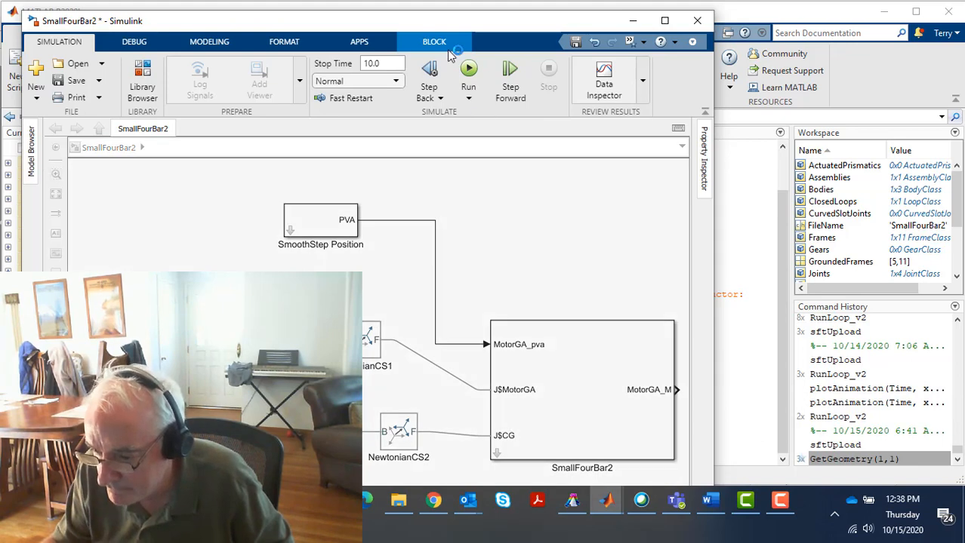
{"action": "left_click", "coordinate": [469, 70]}
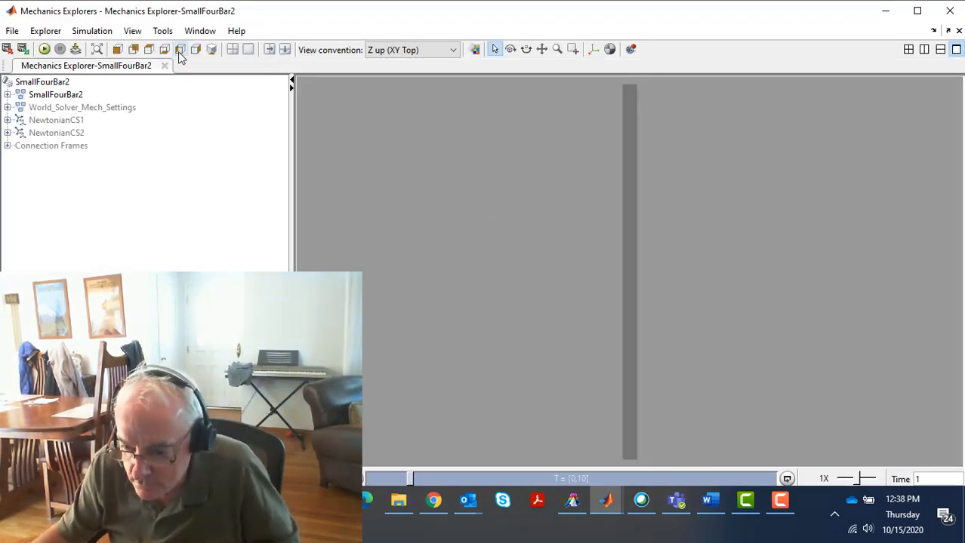
{"action": "left_click", "coordinate": [195, 51]}
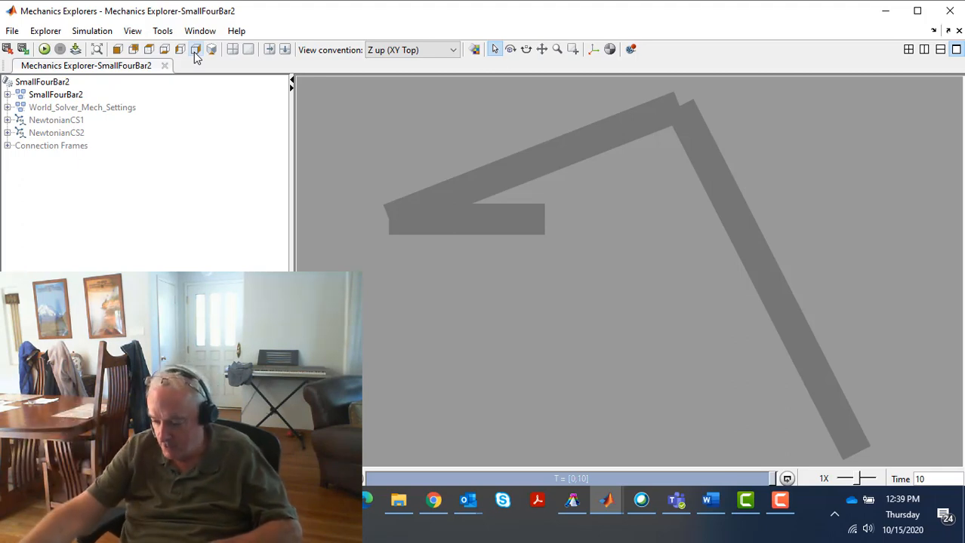
{"action": "left_click", "coordinate": [781, 502]}
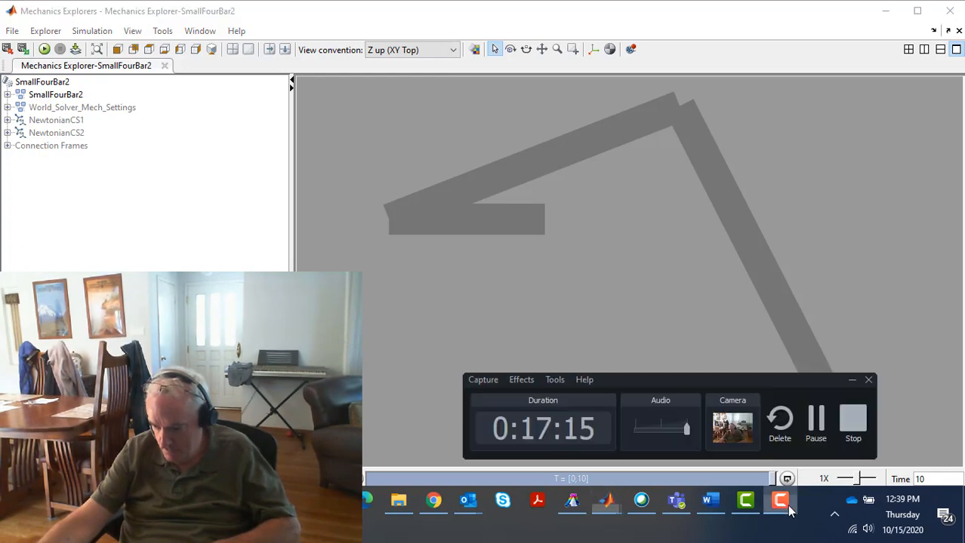